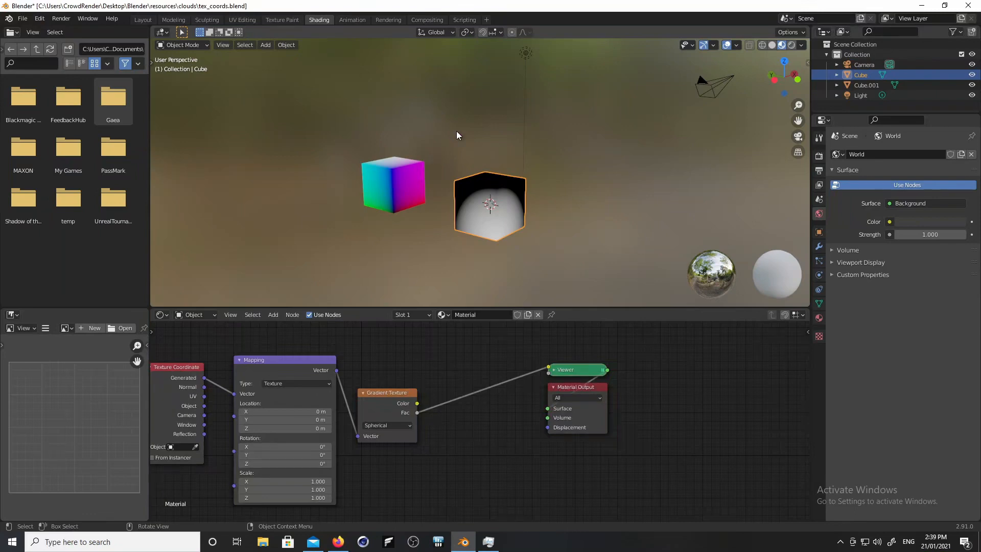
- Switch to the Layout workspace and show the selected cube's location, rotation and scale values in the 3D viewport
{"action": "left_click", "coordinate": [144, 20]}
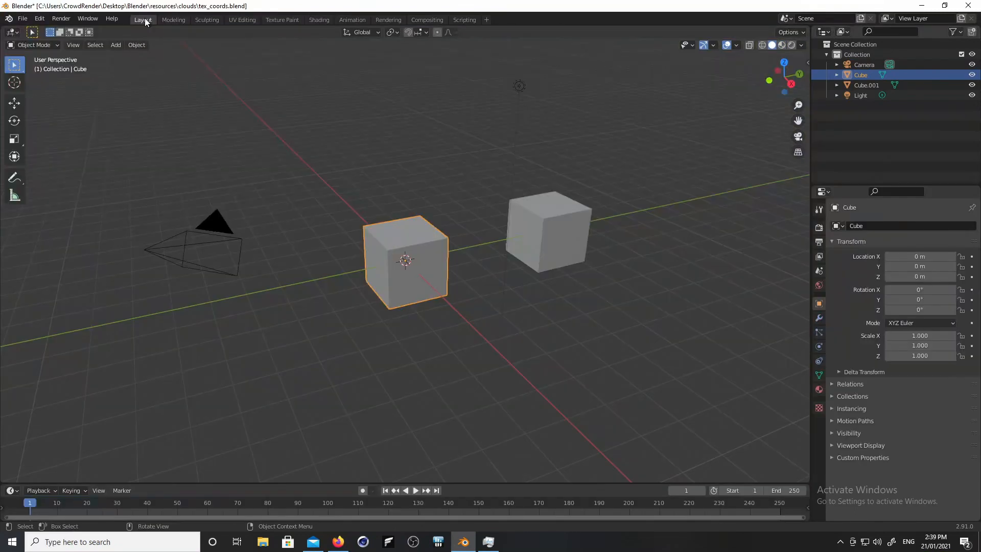
{"action": "mouse_move", "coordinate": [476, 292]}
{"action": "middle_mouse_down"}
{"action": "mouse_move", "coordinate": [504, 294]}
{"action": "mouse_move", "coordinate": [485, 295]}
{"action": "middle_mouse_up"}
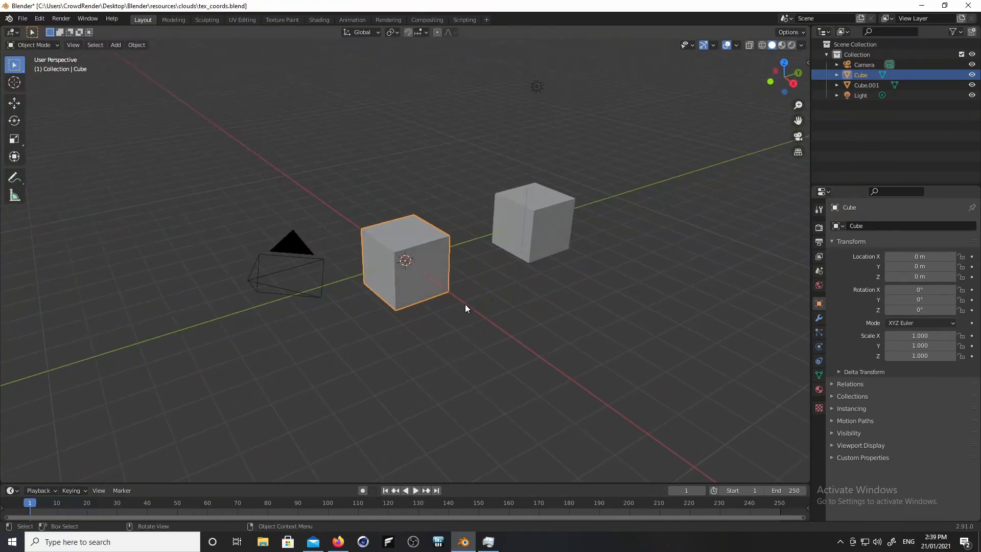
{"action": "key", "text": "n"}
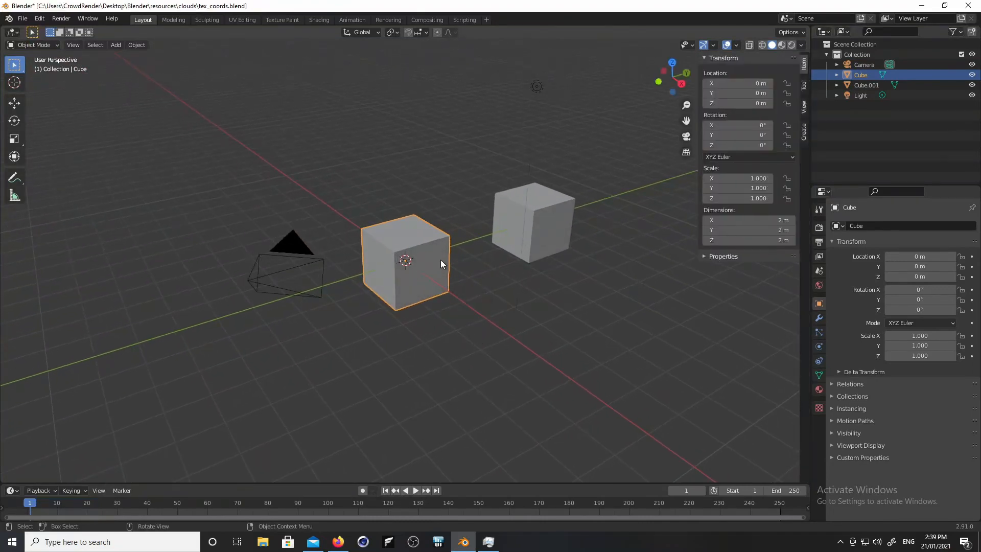
- Try moving the selected cube along the global X, Y and Z axes in turn, and cancel the move
{"action": "key", "text": "g"}
{"action": "key", "text": "x"}
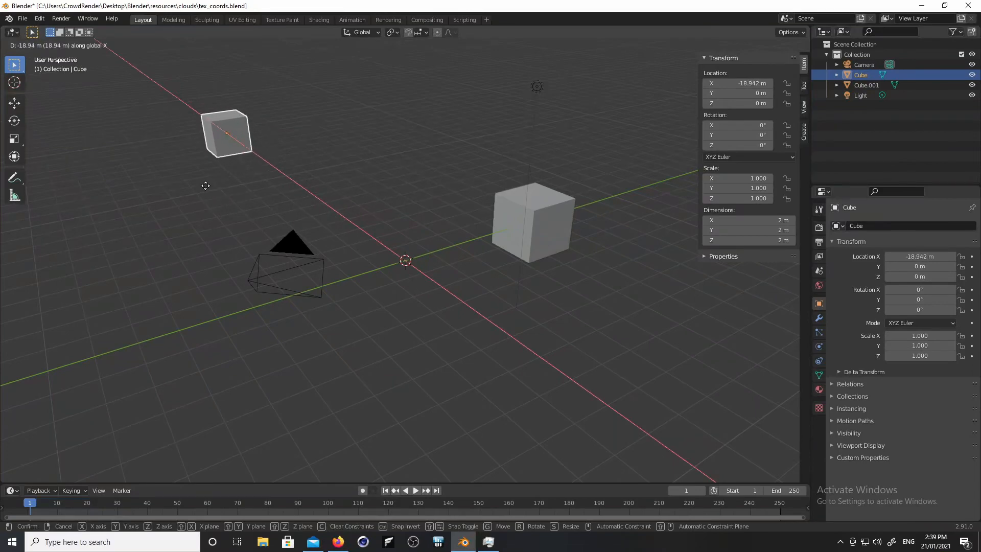
{"action": "key", "text": "y"}
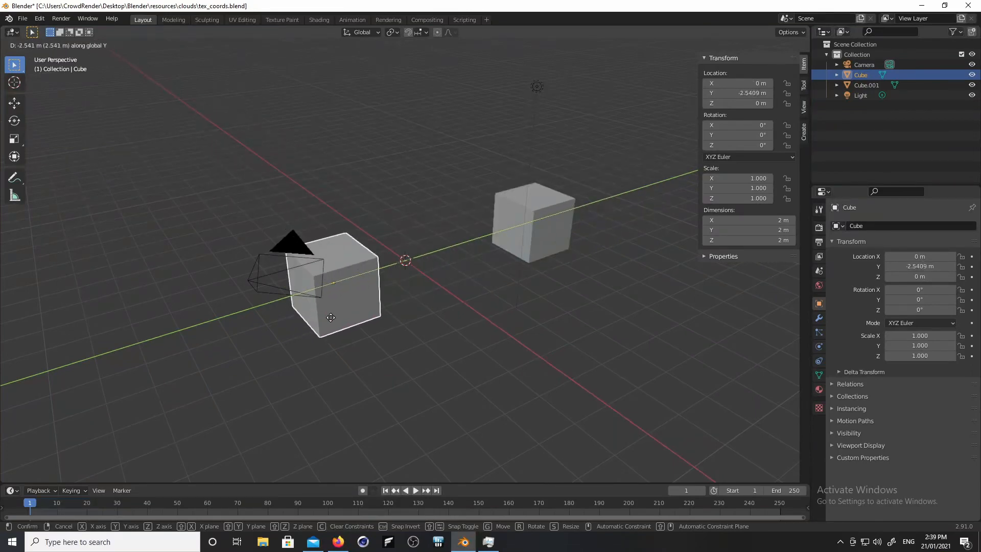
{"action": "key", "text": "z"}
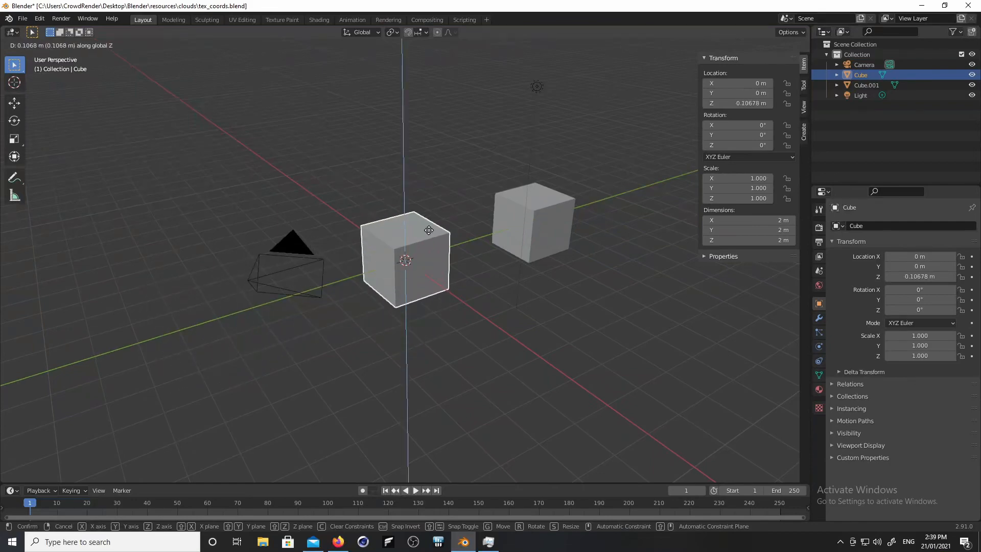
{"action": "right_click", "coordinate": [409, 258]}
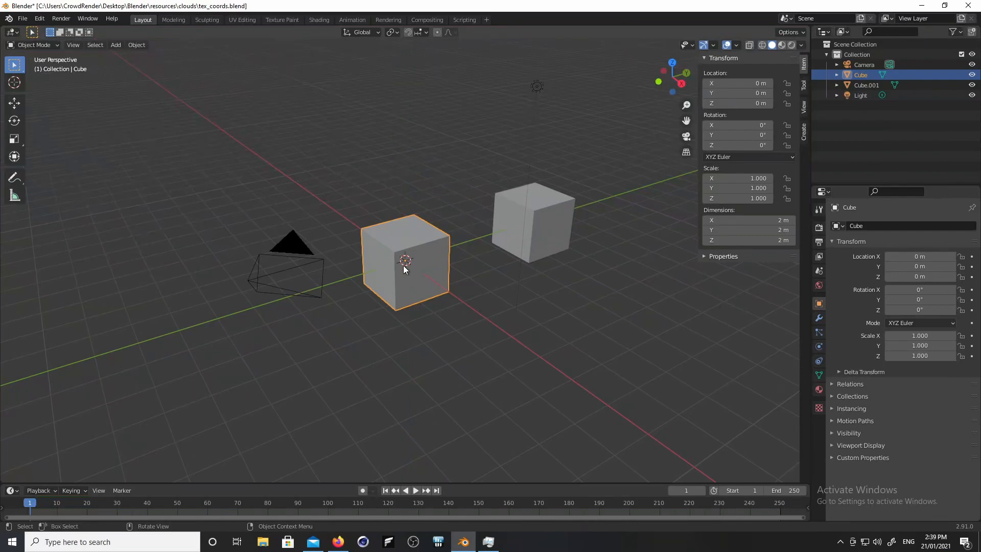
- Try moving the selected cube upward along the global Z axis from another viewpoint, and cancel the move
{"action": "middle_click_drag", "start_coordinate": [437, 311], "coordinate": [526, 370], "text": "ctrl"}
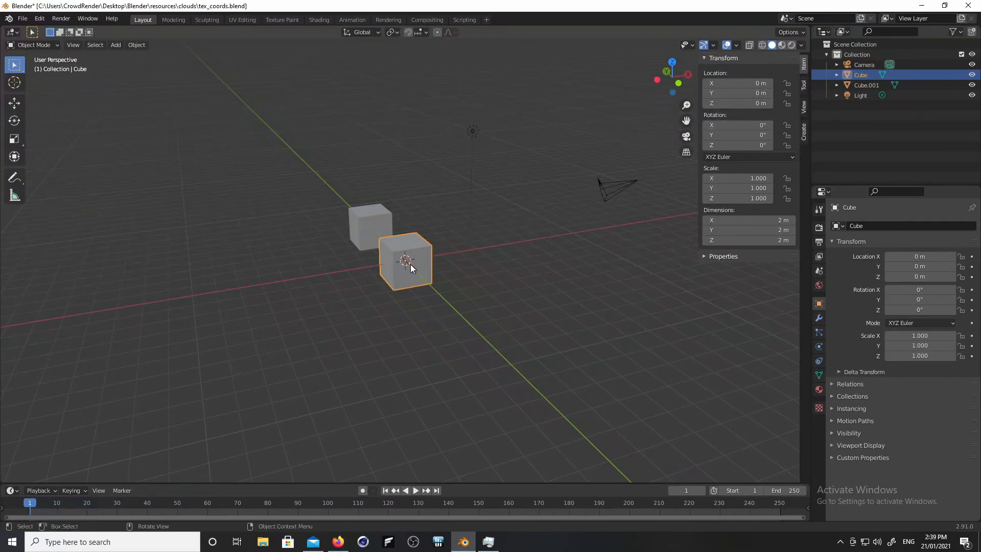
{"action": "middle_click_drag", "start_coordinate": [466, 279], "coordinate": [398, 302]}
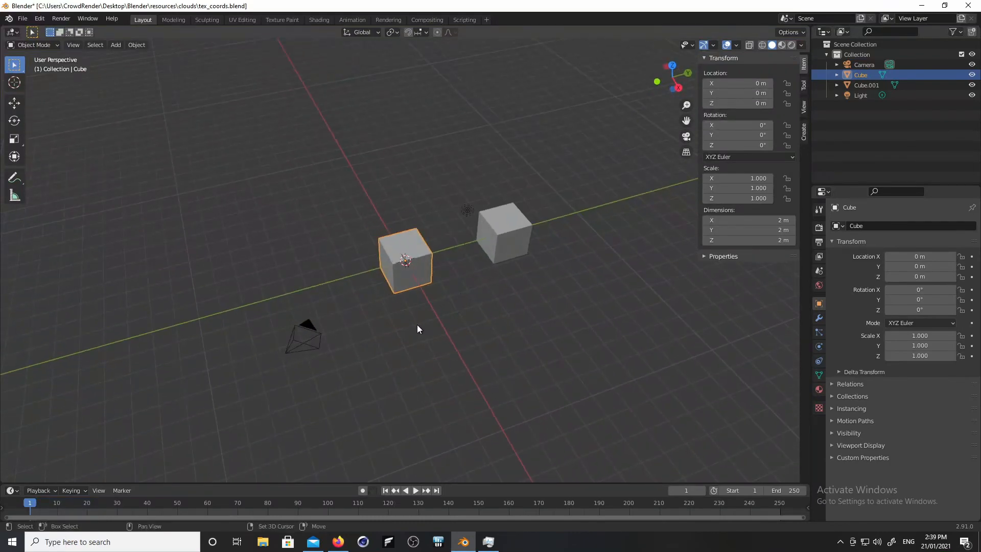
{"action": "key", "text": "g"}
{"action": "key", "text": "z"}
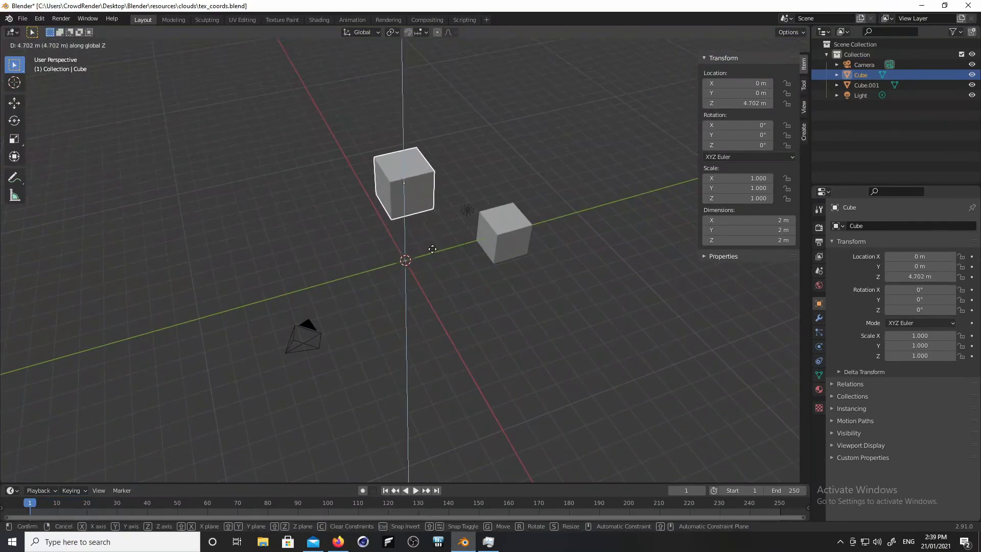
{"action": "key", "text": "Escape"}
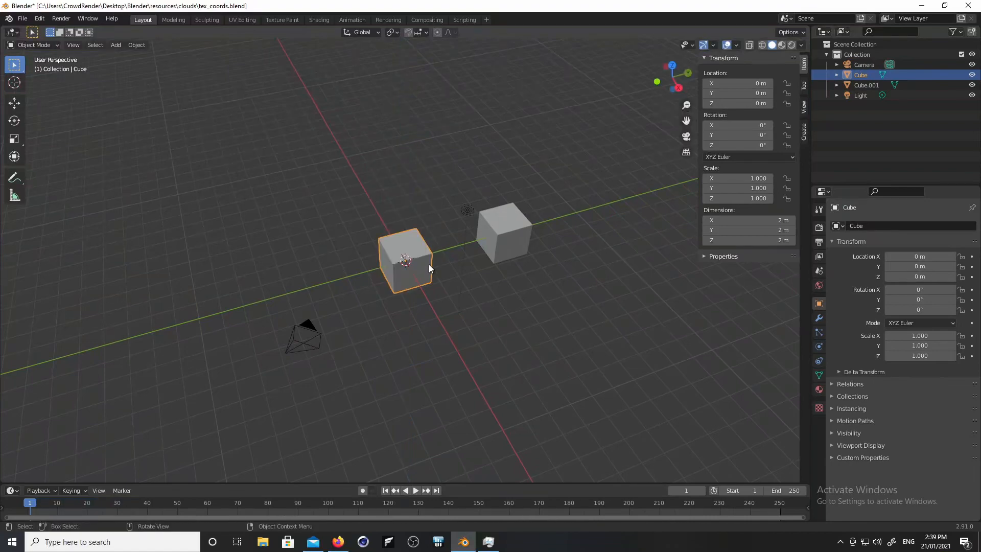
- Return to the Shading workspace and select the rainbow-coloured cube to show its material nodes
{"action": "left_click", "coordinate": [319, 20]}
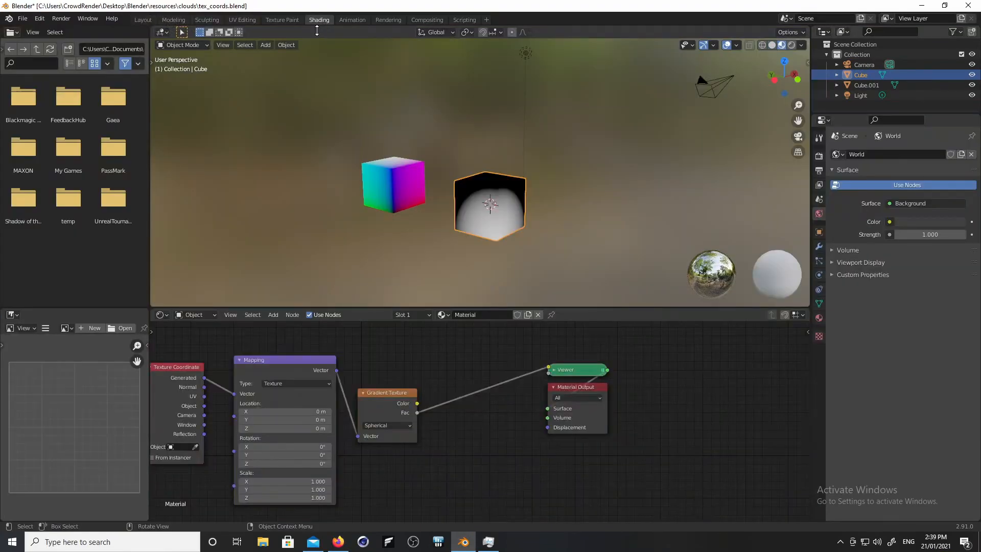
{"action": "middle_click_drag", "start_coordinate": [434, 219], "coordinate": [431, 250]}
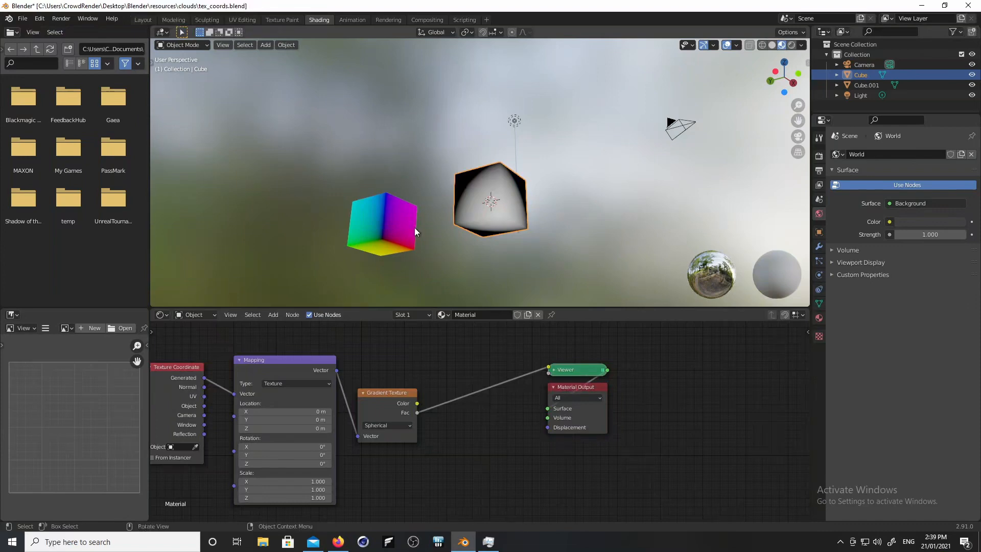
{"action": "left_click", "coordinate": [388, 220]}
{"action": "left_click", "coordinate": [483, 204]}
{"action": "left_click", "coordinate": [394, 225]}
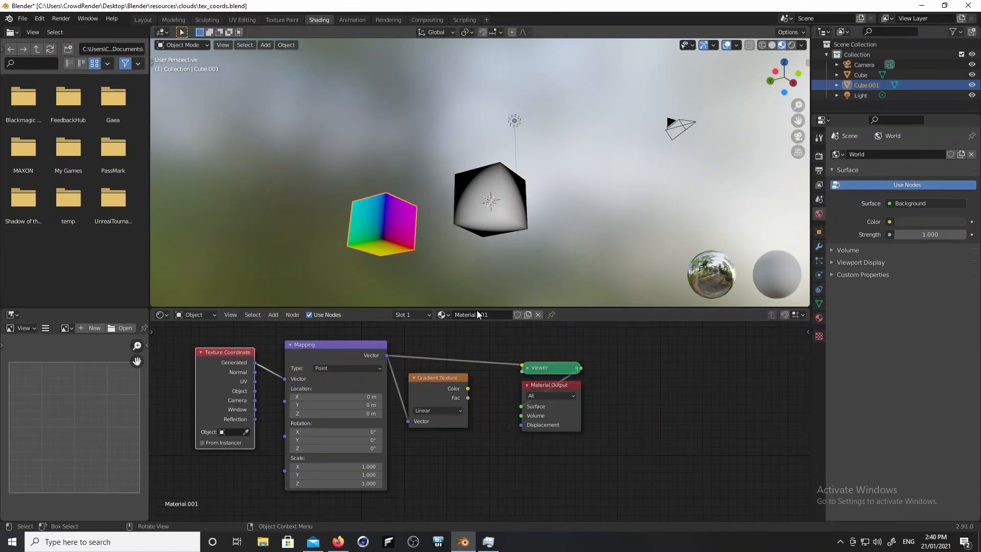
- Delete the coloured cube's Viewer node, and preview the Texture Coordinate node's Generated output followed by the Mapping node's output
{"action": "left_click", "coordinate": [535, 367]}
{"action": "key", "text": "Delete"}
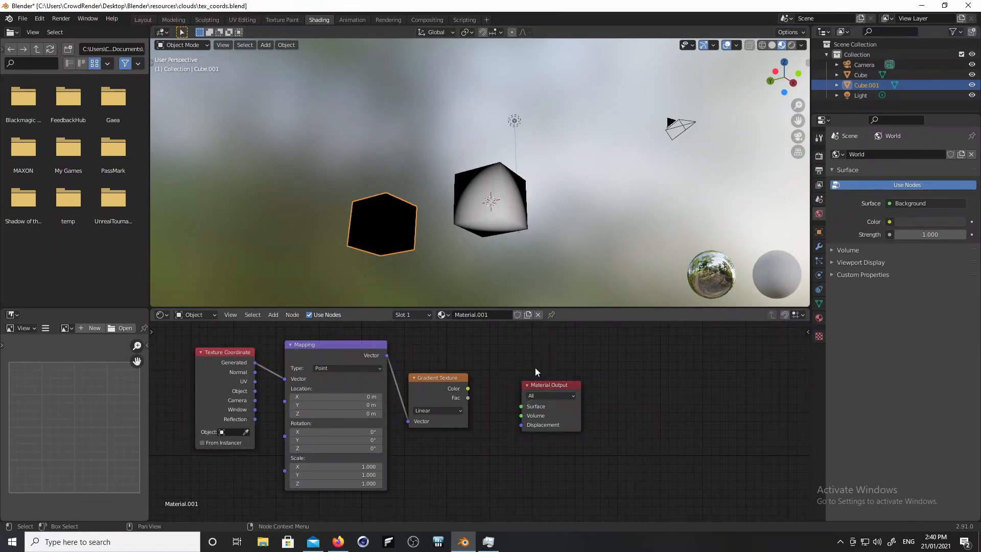
{"action": "left_click", "coordinate": [226, 360], "text": "ctrl+shift"}
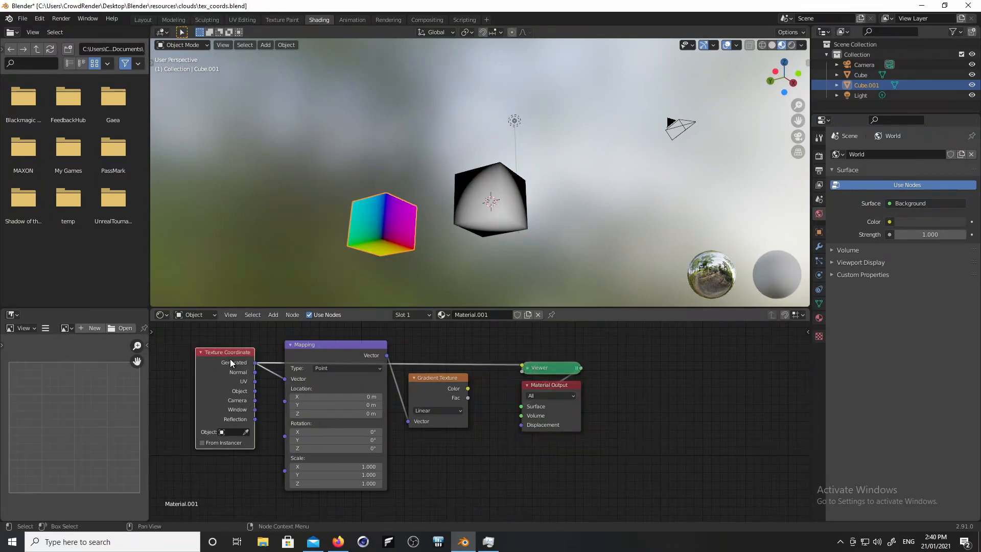
{"action": "left_click", "coordinate": [337, 356], "text": "ctrl+shift"}
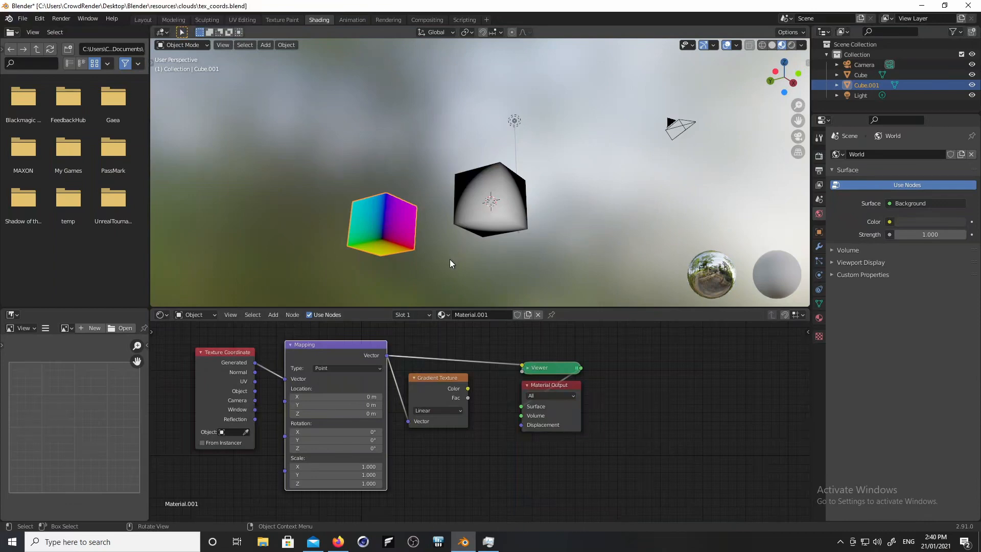
- Examine from below and from the top how the generated coordinates colour the rainbow cube, starting at its origin corner
{"action": "middle_click_drag", "start_coordinate": [450, 259], "coordinate": [453, 189], "text": "ctrl"}
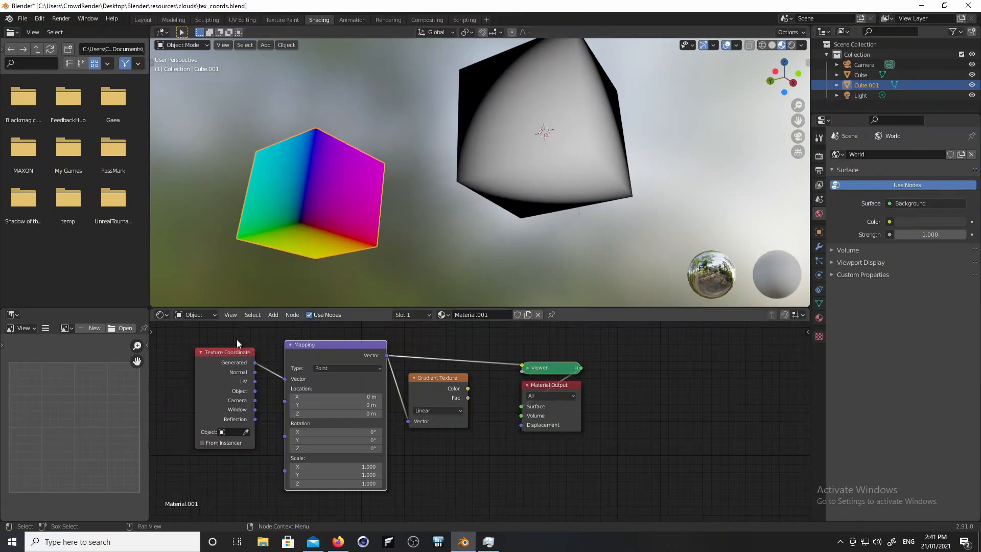
{"action": "middle_click_drag", "start_coordinate": [394, 208], "coordinate": [366, 232]}
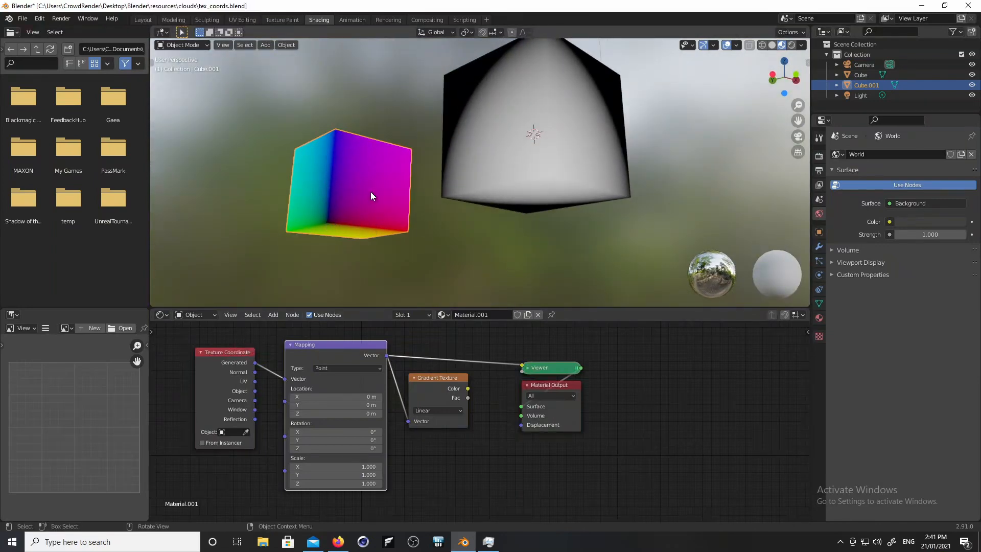
{"action": "key", "text": "KP_7"}
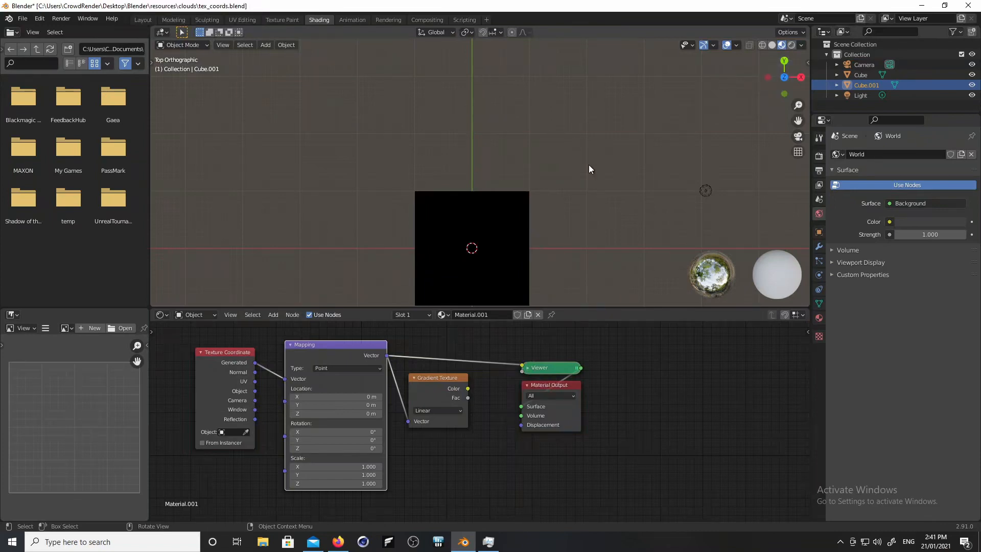
{"action": "mouse_move", "coordinate": [593, 180]}
{"action": "middle_mouse_down", "text": "shift"}
{"action": "mouse_move", "coordinate": [587, 305]}
{"action": "mouse_move", "coordinate": [578, 259]}
{"action": "middle_mouse_up", "text": "shift"}
{"action": "middle_click_drag", "start_coordinate": [506, 247], "coordinate": [506, 219]}
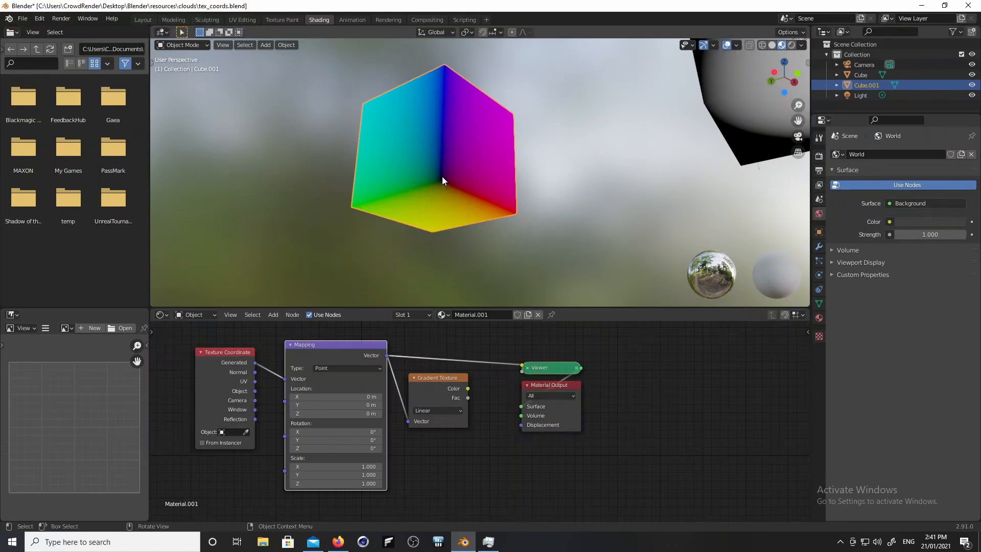
{"action": "middle_click_drag", "start_coordinate": [546, 199], "coordinate": [424, 236], "text": "shift"}
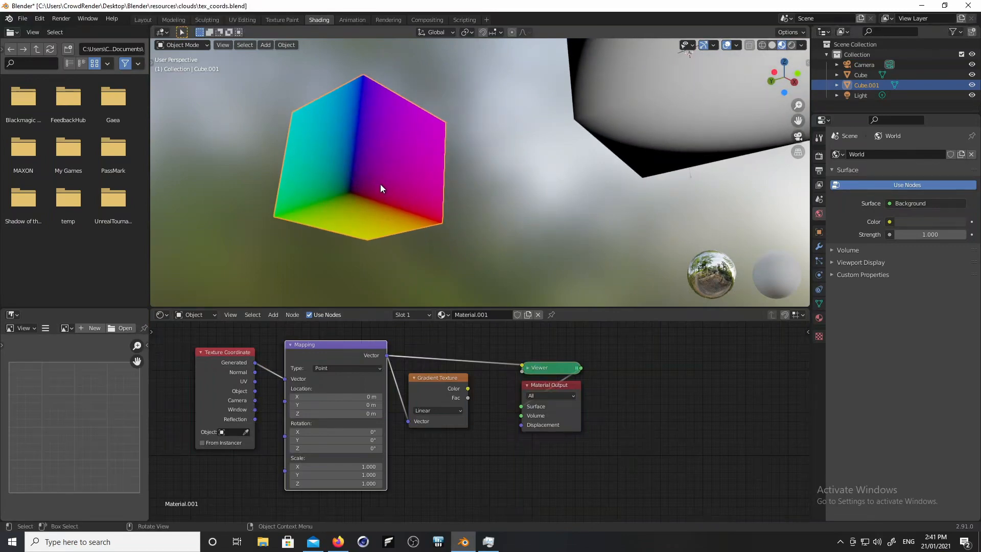
{"action": "middle_click_drag", "start_coordinate": [506, 253], "coordinate": [515, 279], "text": "ctrl"}
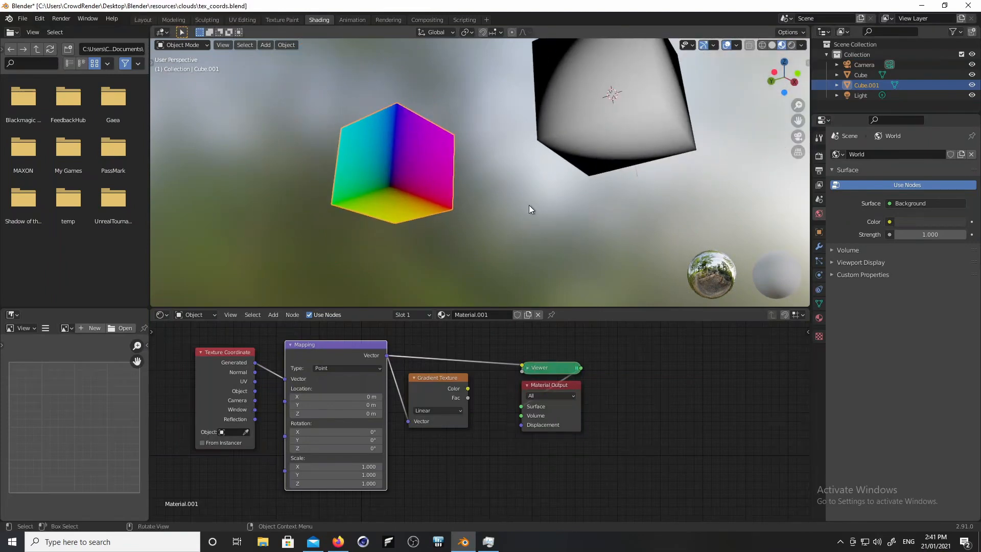
{"action": "middle_click_drag", "start_coordinate": [529, 206], "coordinate": [522, 248], "text": "shift"}
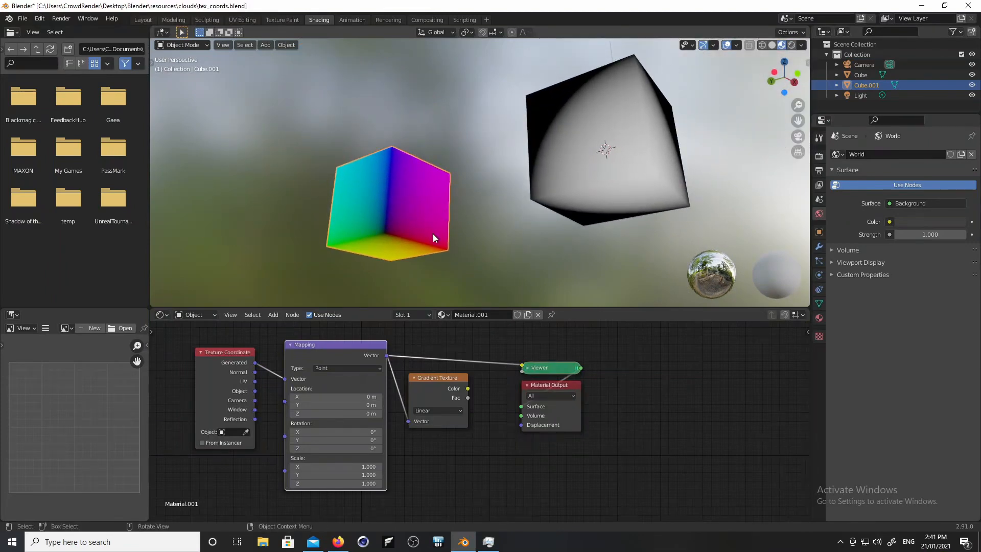
- Connect the Texture Coordinate node's Object output to the Mapping node's Vector input in both cubes' materials, starting with the spherical-gradient cube
{"action": "left_click", "coordinate": [561, 173]}
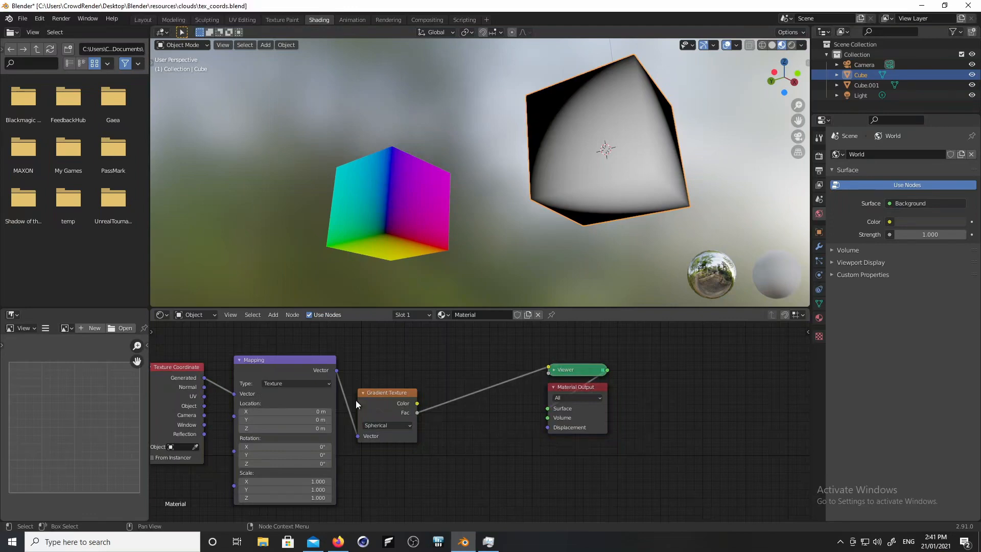
{"action": "left_click_drag", "start_coordinate": [386, 411], "coordinate": [409, 391]}
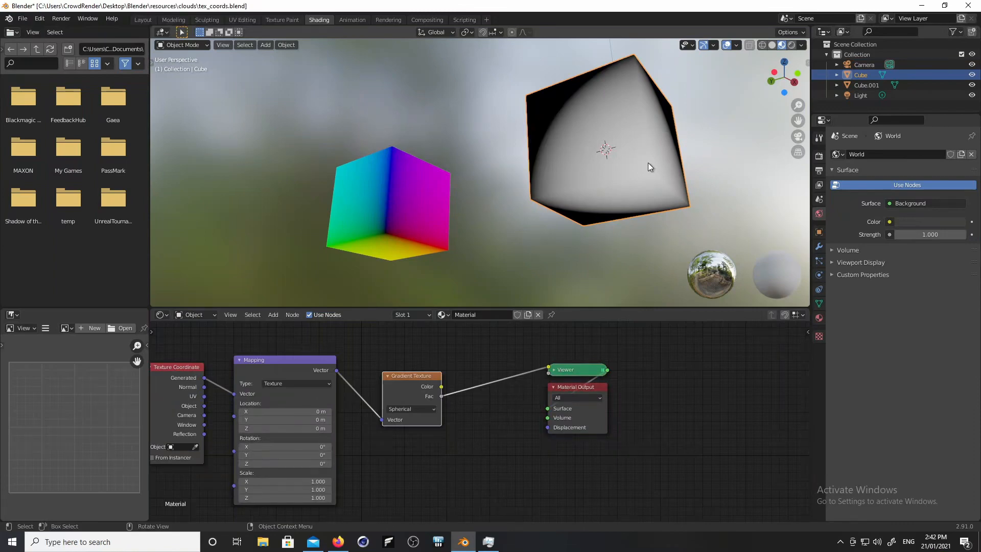
{"action": "middle_click_drag", "start_coordinate": [403, 368], "coordinate": [478, 367]}
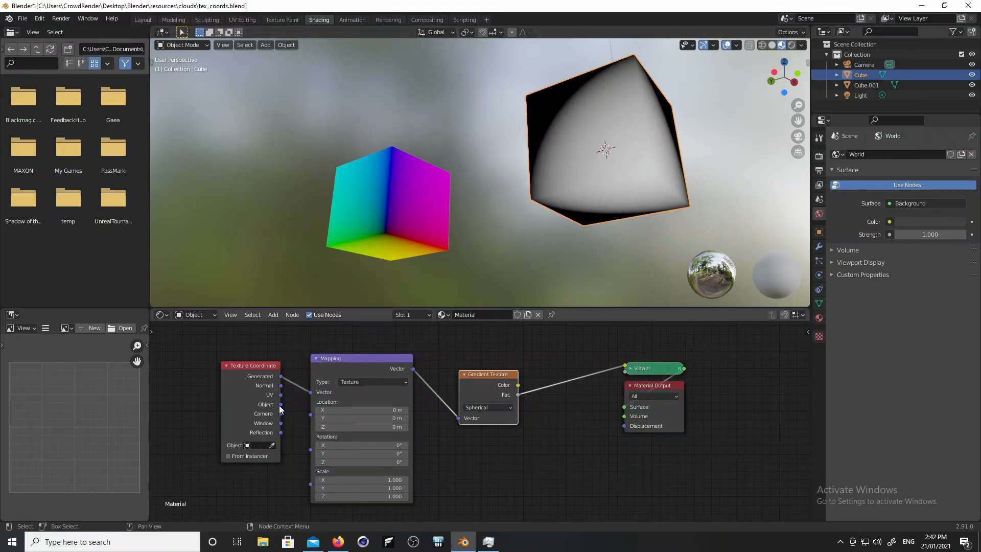
{"action": "left_click_drag", "start_coordinate": [280, 404], "coordinate": [310, 392]}
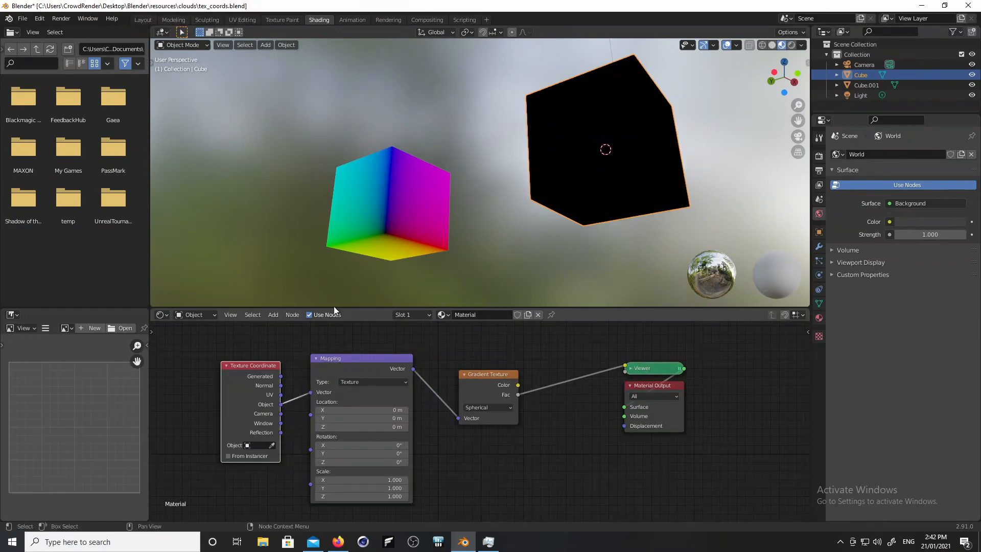
{"action": "left_click", "coordinate": [390, 224]}
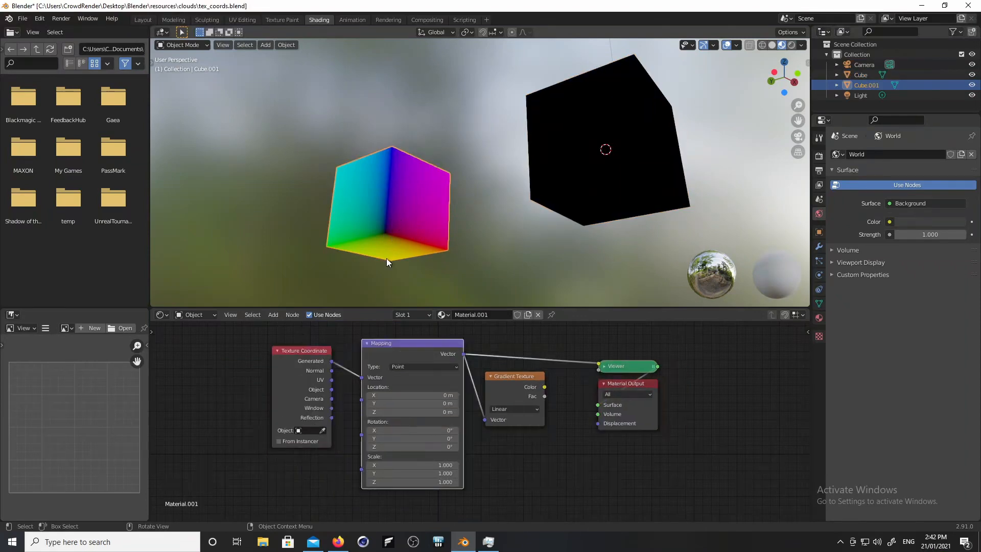
{"action": "left_click_drag", "start_coordinate": [331, 389], "coordinate": [361, 377]}
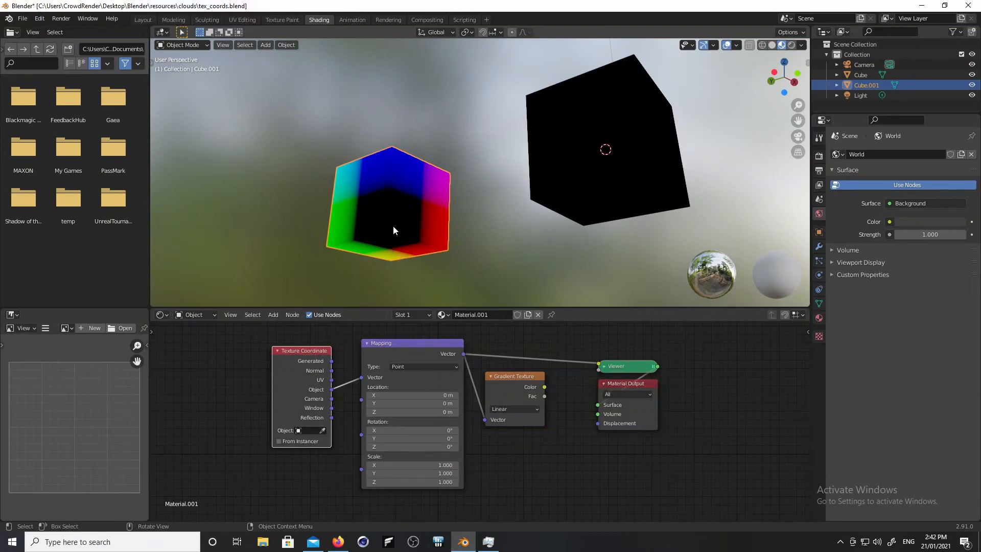
- Move the near side face of the black spherical-gradient cube inward along the Y axis towards the cube's origin, exposing the gradient
{"action": "left_click", "coordinate": [606, 150]}
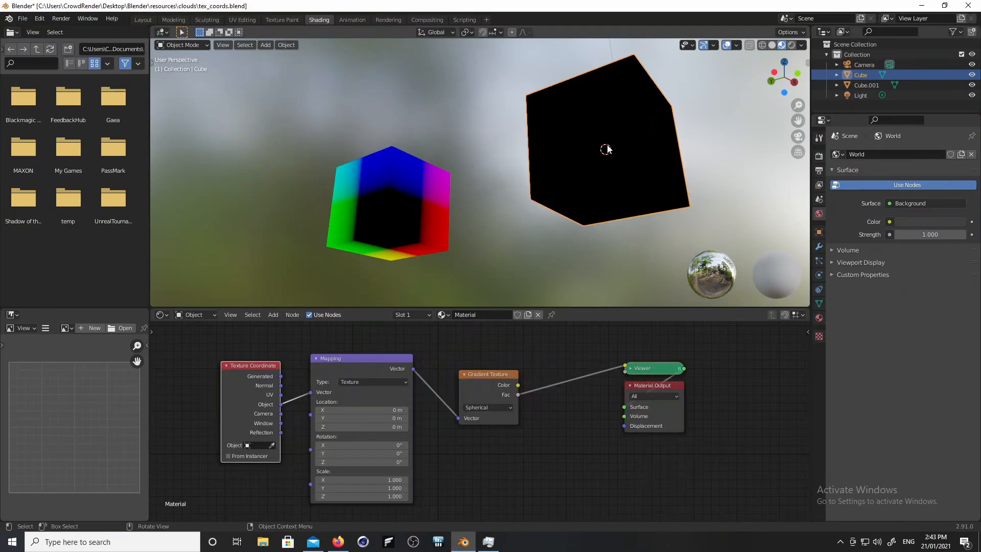
{"action": "key", "text": "Tab"}
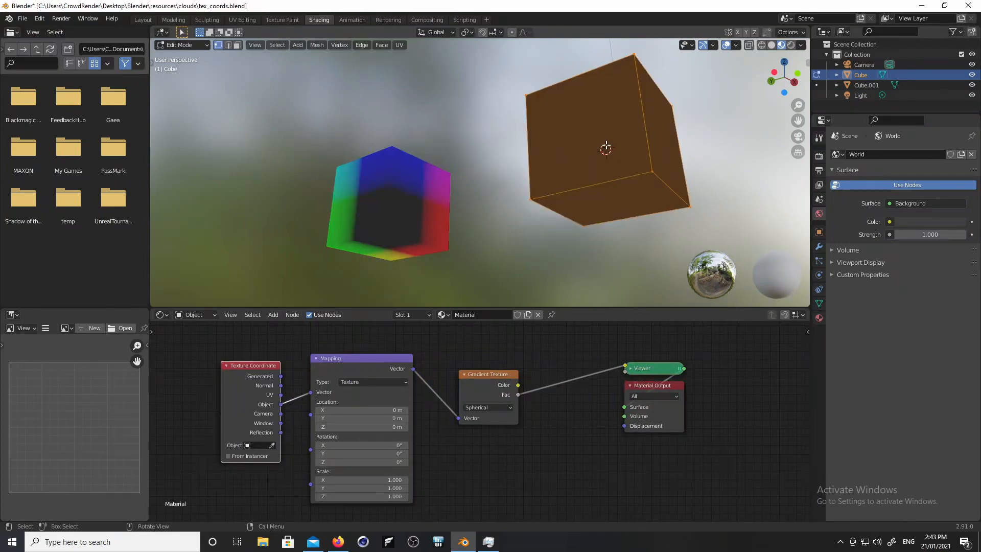
{"action": "key", "text": "alt+a"}
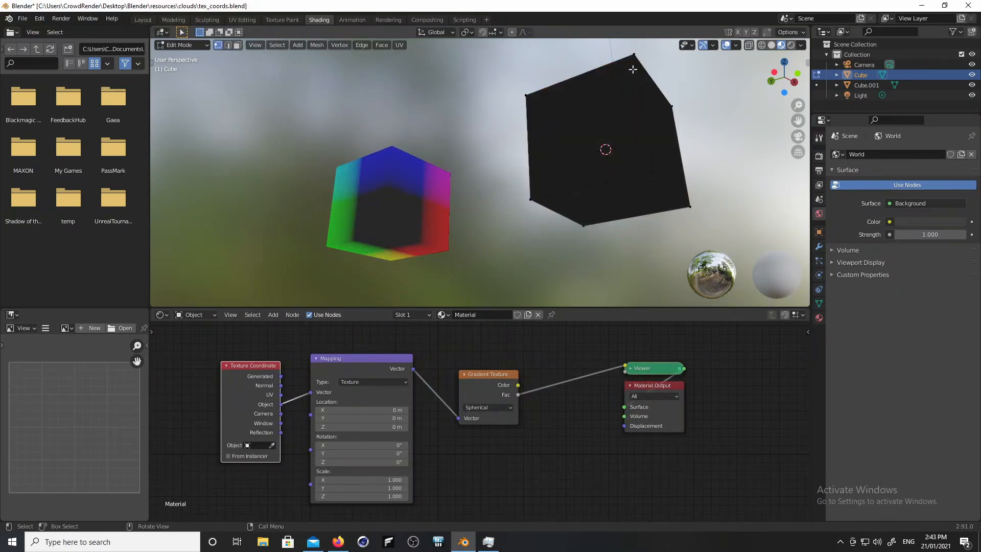
{"action": "left_click", "coordinate": [650, 162]}
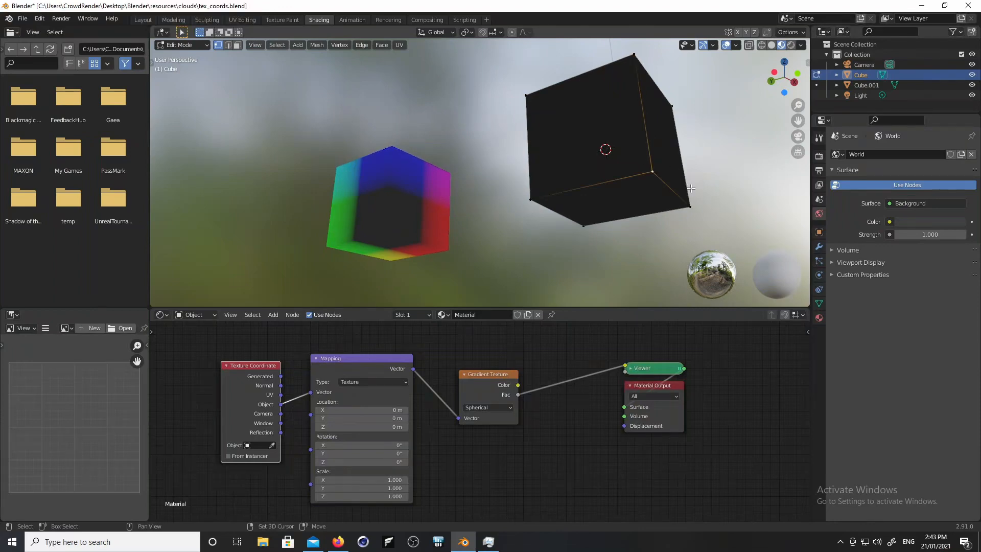
{"action": "left_click", "coordinate": [690, 204], "text": "shift"}
{"action": "key", "text": "g"}
{"action": "key", "text": "y"}
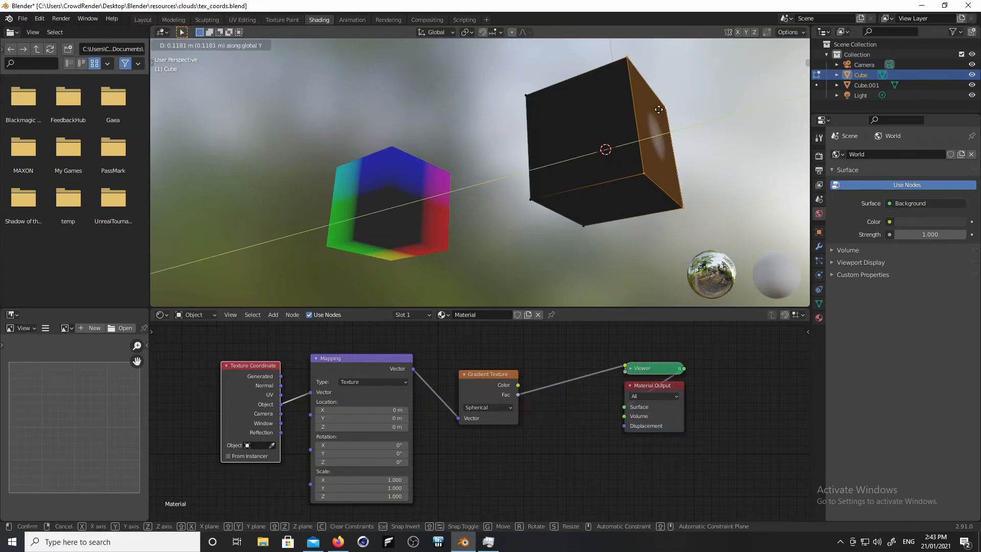
{"action": "left_click", "coordinate": [612, 121]}
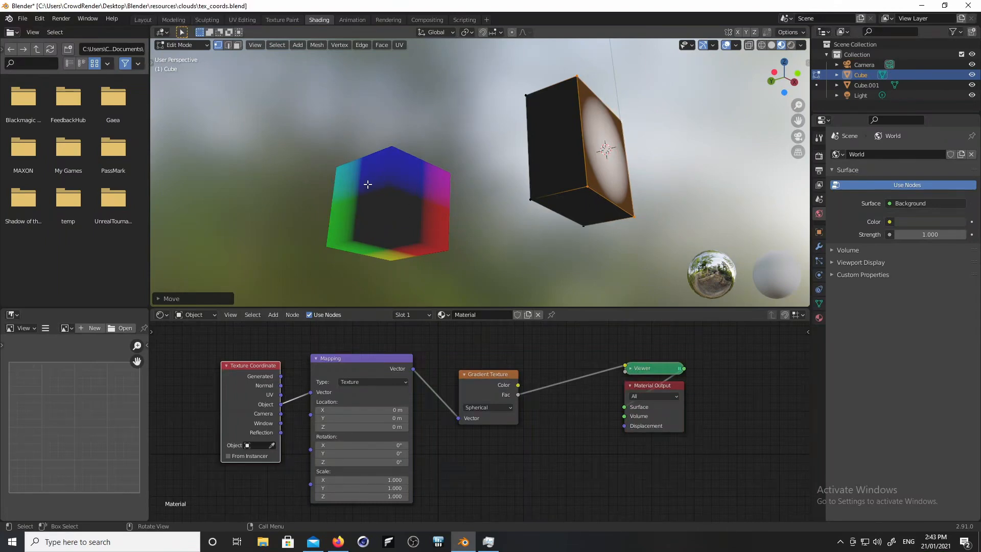
{"action": "key", "text": "Tab"}
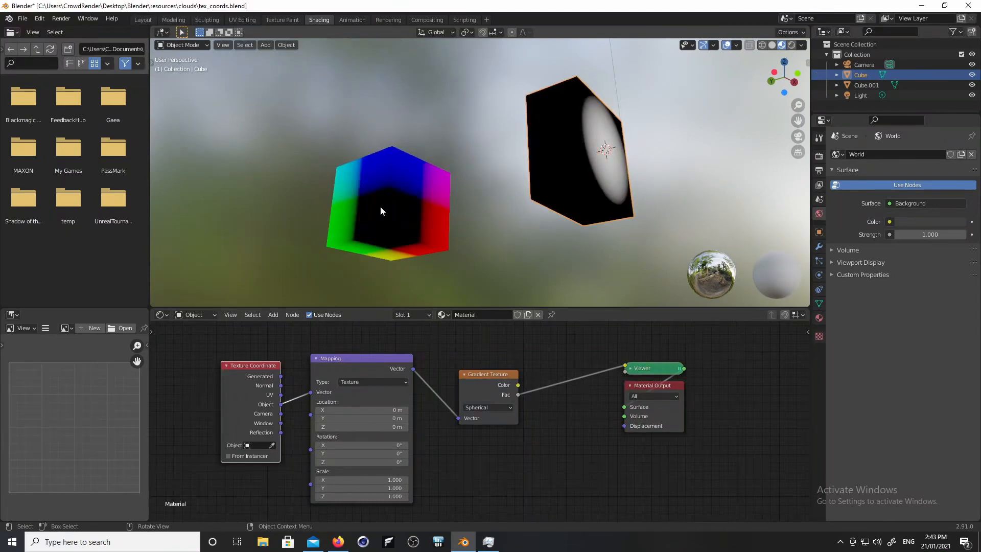
- Select the rainbow-coloured cube and adjust the Location values of its Mapping node
{"action": "left_click", "coordinate": [382, 206]}
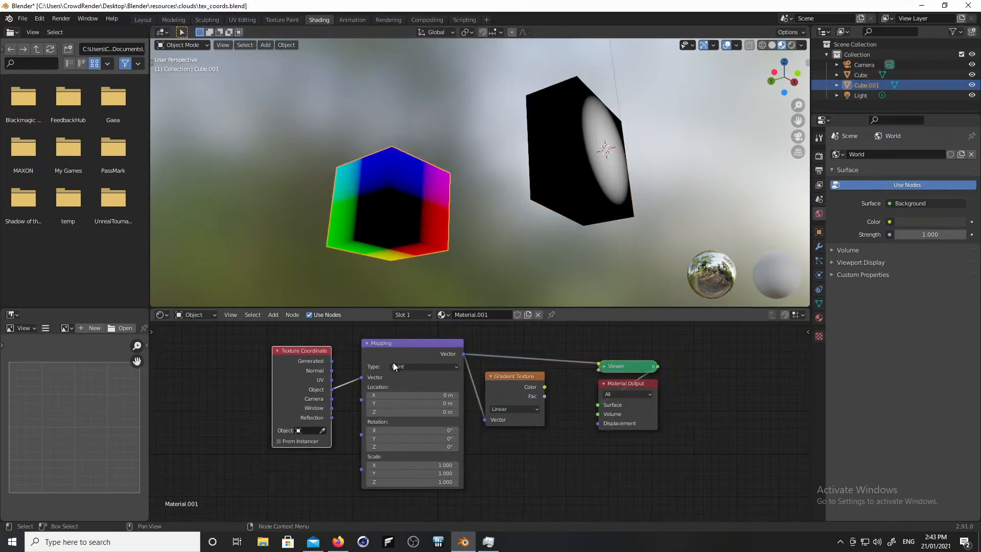
{"action": "left_click_drag", "start_coordinate": [394, 394], "coordinate": [408, 412]}
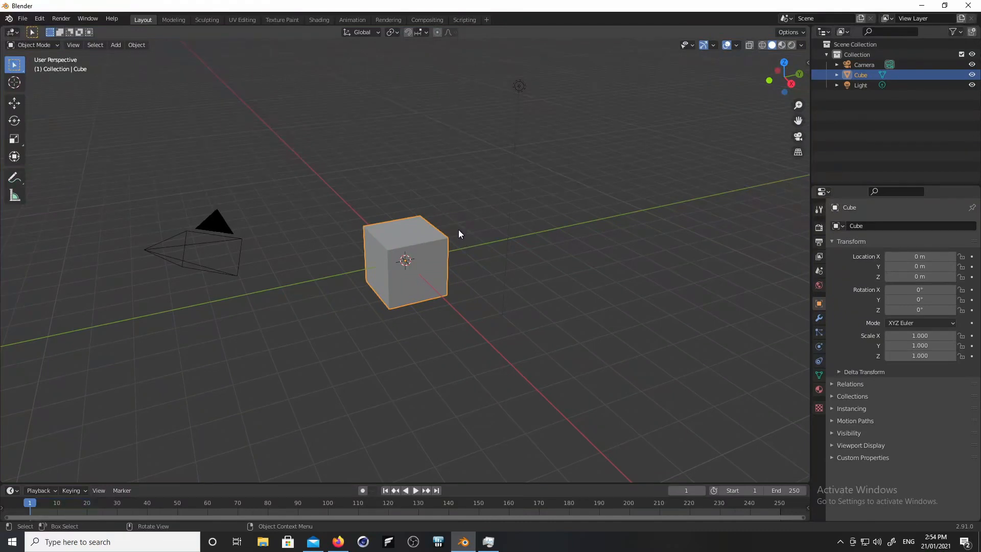
- Open the Shading workspace for the new scene and delete the default cube's Principled BSDF node
{"action": "left_click", "coordinate": [318, 19]}
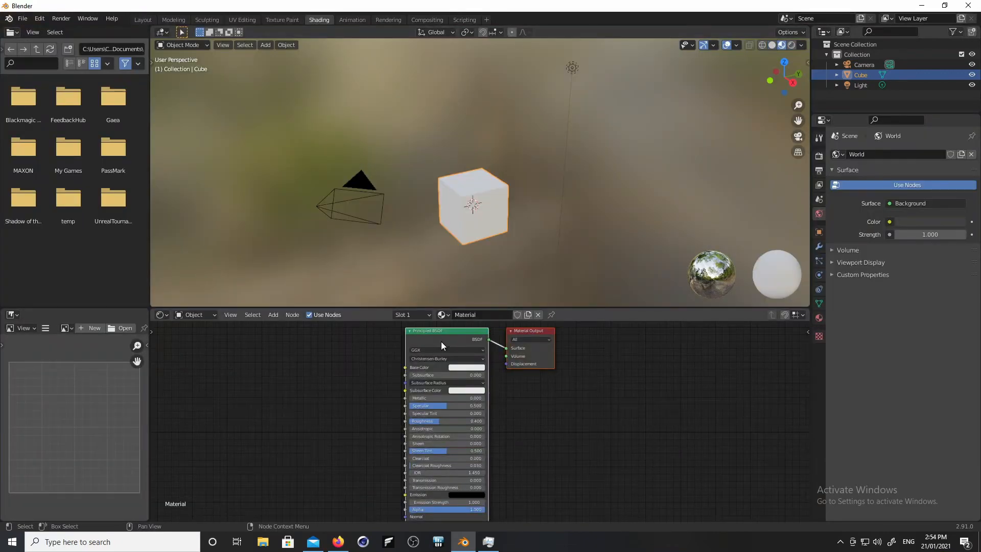
{"action": "left_click", "coordinate": [443, 326]}
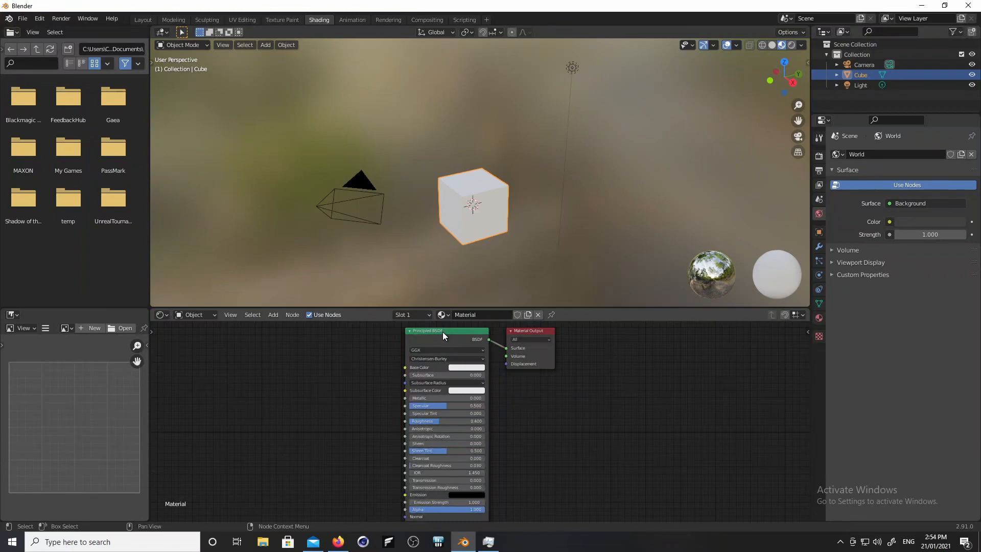
{"action": "left_click", "coordinate": [443, 333]}
{"action": "key", "text": "x"}
{"action": "key", "text": "shift+a"}
{"action": "left_click", "coordinate": [449, 434]}
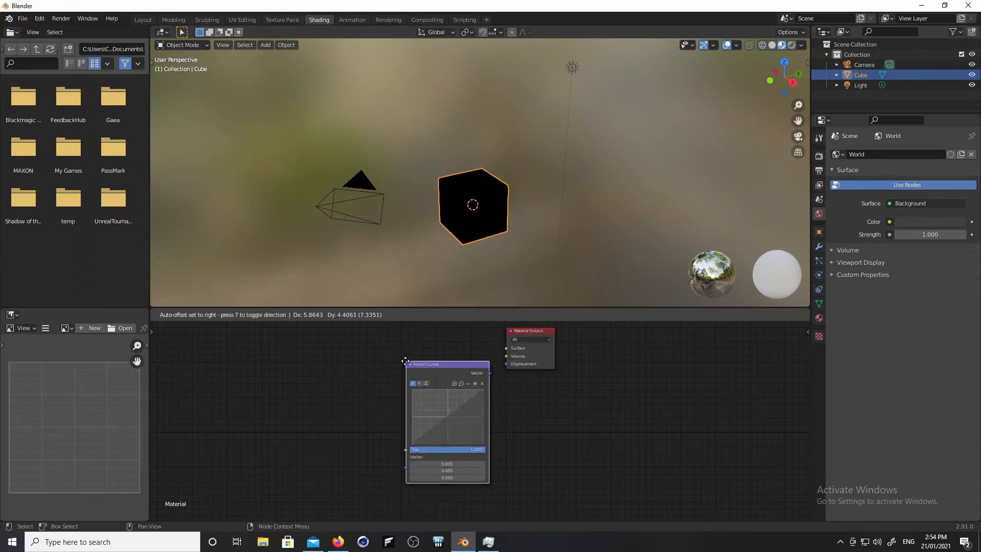
{"action": "key", "text": "Escape"}
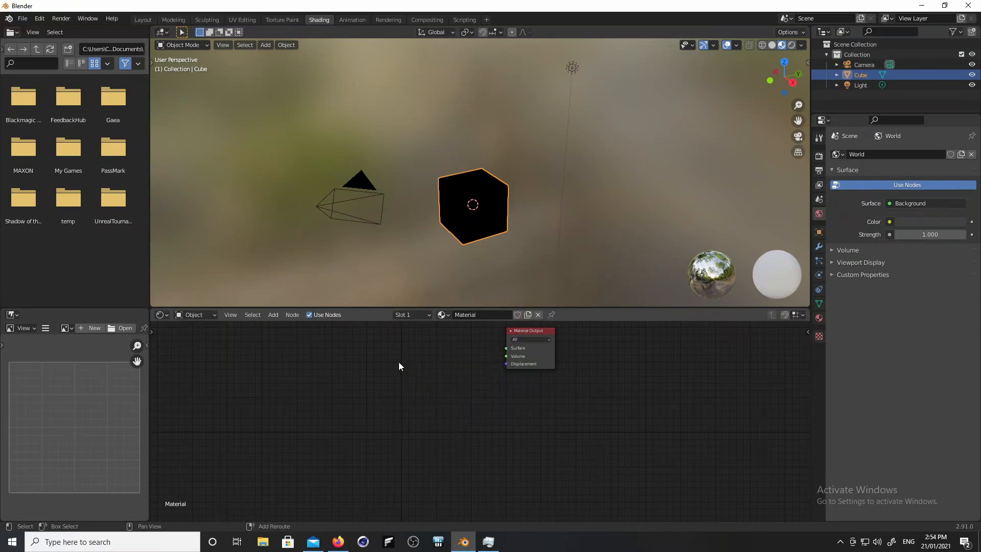
- Add a Principled Volume node, connect it to the Material Output's Volume input, and space the two nodes out
{"action": "key", "text": "shift+a"}
{"action": "key", "text": "h"}
{"action": "key", "text": "v"}
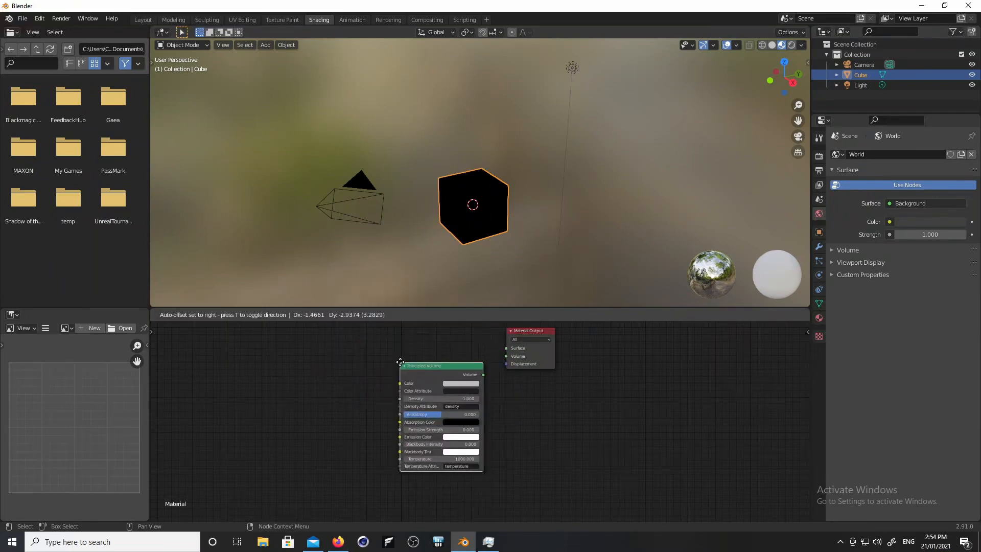
{"action": "left_click", "coordinate": [400, 362]}
{"action": "left_click_drag", "start_coordinate": [535, 331], "coordinate": [597, 366]}
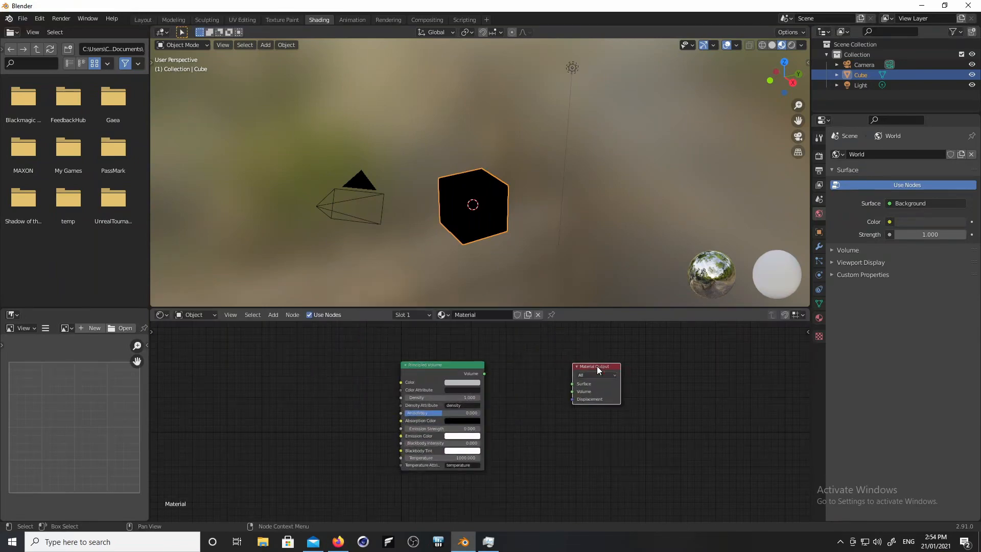
{"action": "key", "text": "f"}
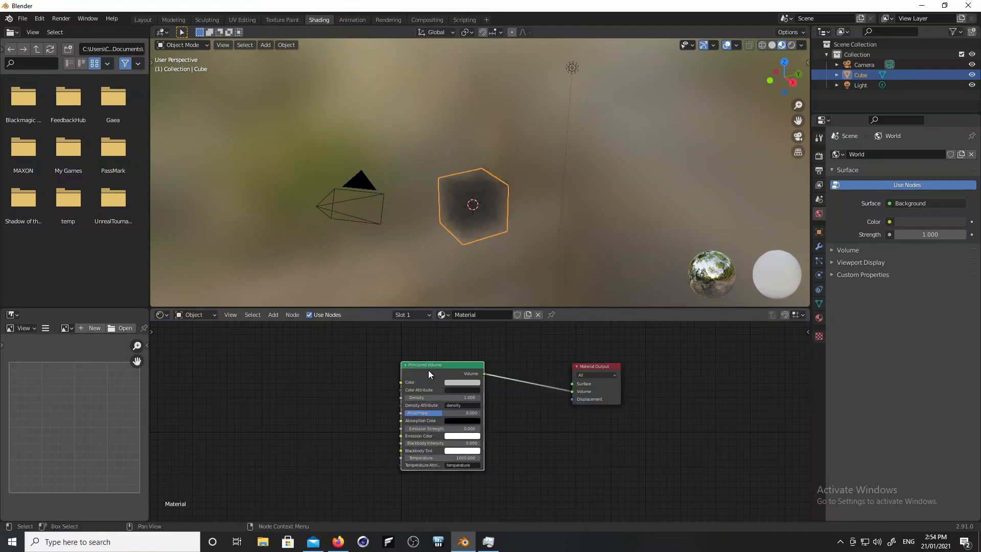
{"action": "left_click_drag", "start_coordinate": [442, 366], "coordinate": [501, 374]}
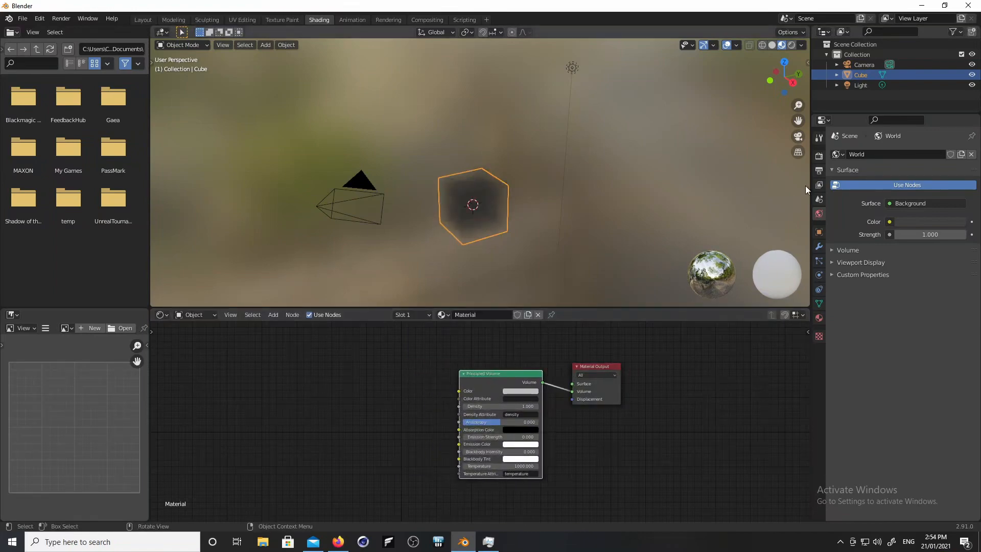
- Set the render engine to Cycles and the render device to GPU Compute
{"action": "left_click", "coordinate": [820, 155]}
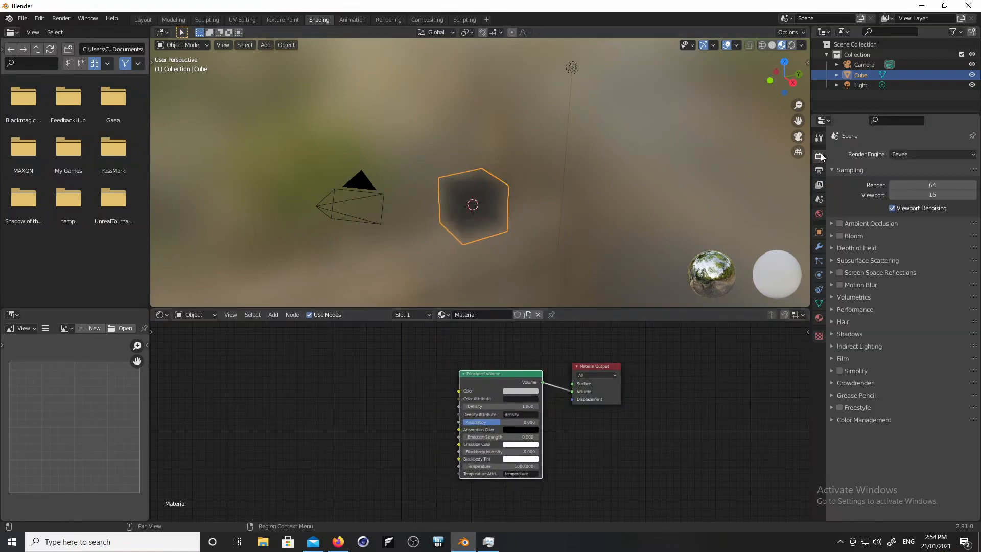
{"action": "left_click", "coordinate": [905, 156]}
{"action": "left_click", "coordinate": [900, 189]}
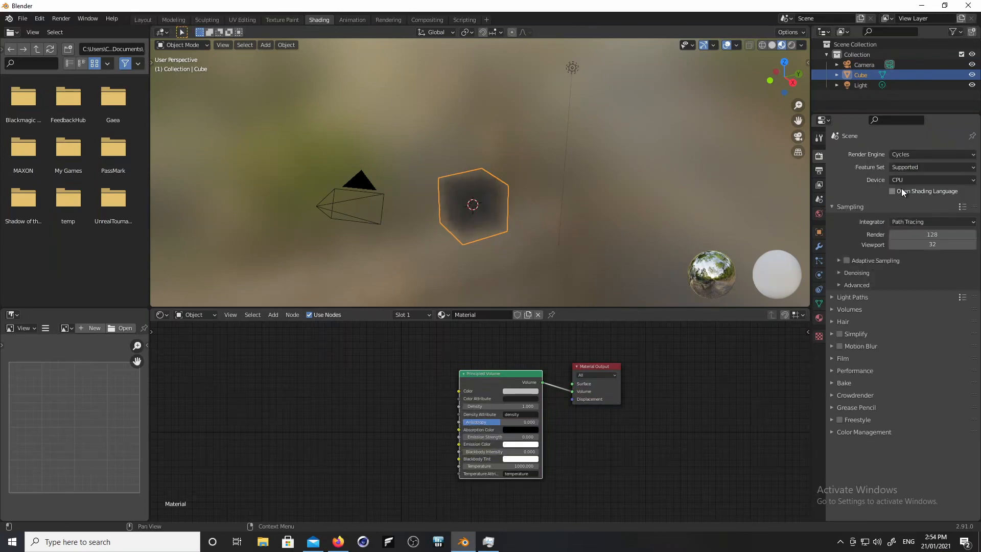
{"action": "left_click", "coordinate": [900, 179]}
{"action": "left_click", "coordinate": [904, 202]}
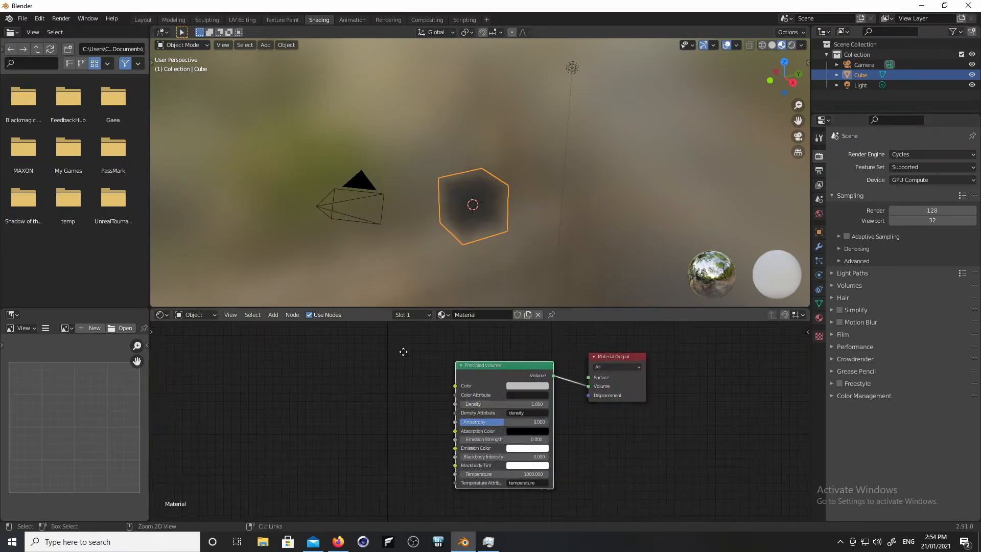
- Switch the 3D viewport to Rendered shading to preview the volume cube
{"action": "scroll", "coordinate": [400, 389], "scroll_direction": "up", "scroll_amount": 2}
{"action": "scroll", "coordinate": [400, 388], "scroll_direction": "up", "scroll_amount": 1}
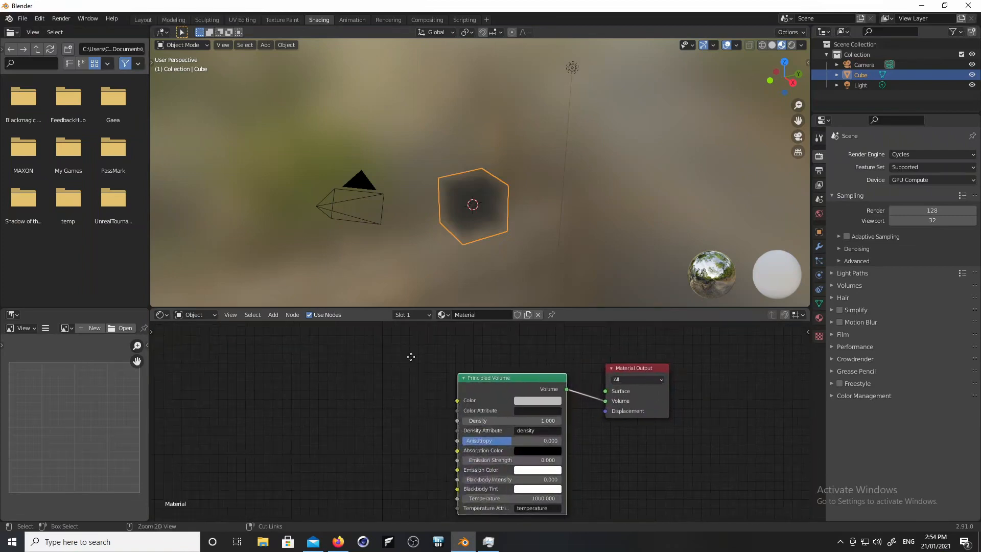
{"action": "left_click", "coordinate": [793, 44]}
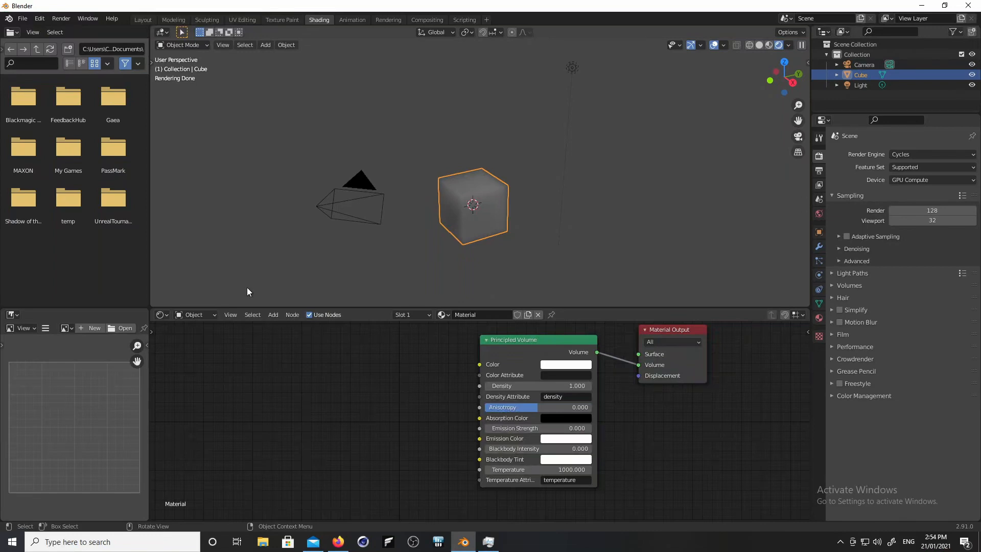
- Switch the shader type from Object to World to show the world's nodes
{"action": "left_click", "coordinate": [160, 315]}
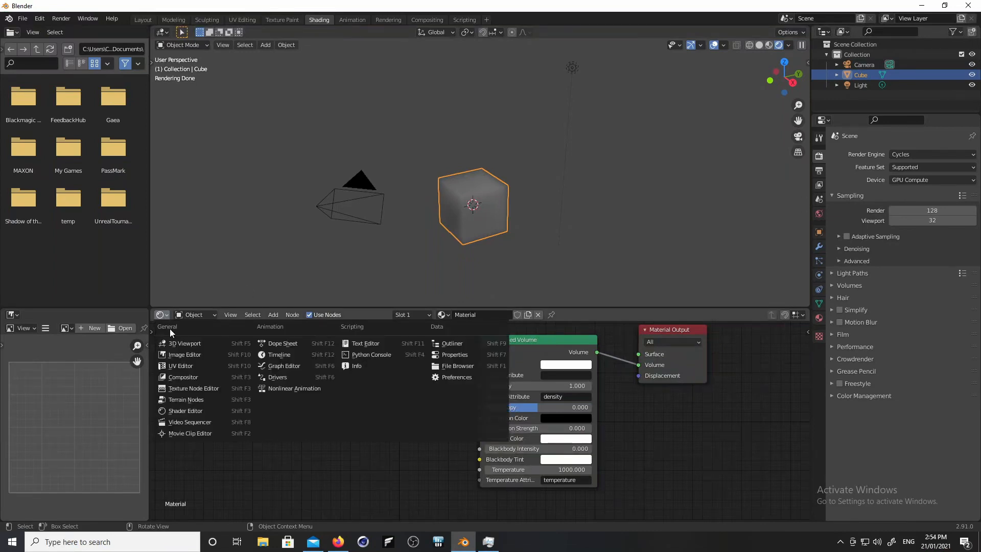
{"action": "left_click", "coordinate": [164, 315]}
{"action": "left_click", "coordinate": [187, 314]}
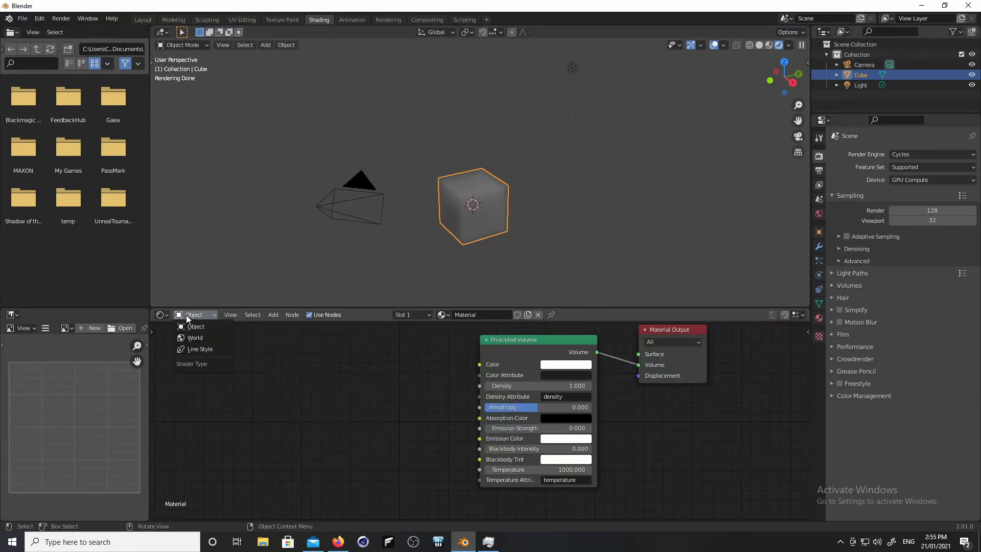
{"action": "left_click", "coordinate": [198, 338]}
{"action": "middle_click_drag", "start_coordinate": [486, 358], "coordinate": [550, 446]}
- Add a Nishita Sky Texture node and connect its Color output to the Background node's Color input, checking the cube's lighting
{"action": "key", "text": "shift+a"}
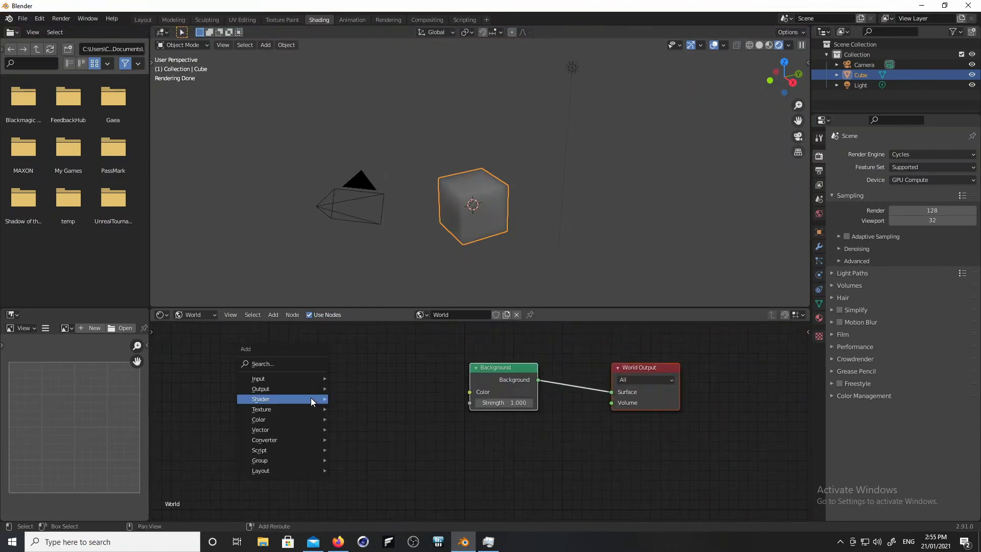
{"action": "mouse_move", "coordinate": [311, 398]}
{"action": "left_click", "coordinate": [347, 399]}
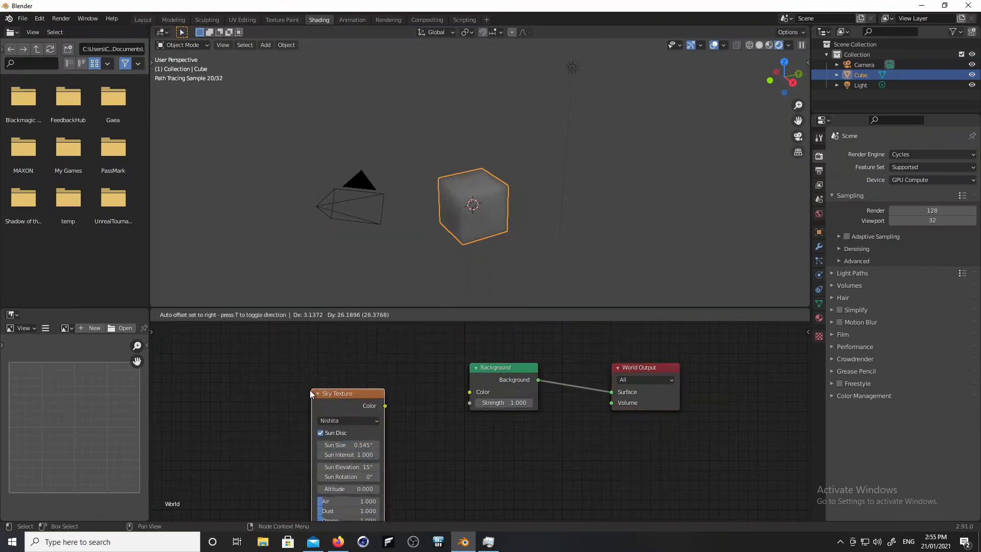
{"action": "left_click", "coordinate": [311, 389]}
{"action": "left_click_drag", "start_coordinate": [385, 407], "coordinate": [469, 393]}
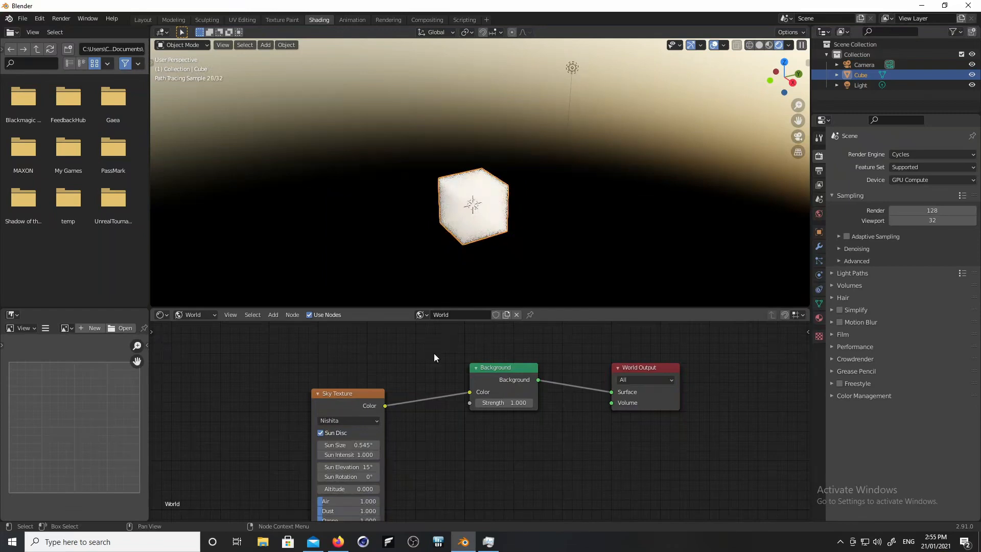
{"action": "middle_click_drag", "start_coordinate": [563, 235], "coordinate": [505, 239]}
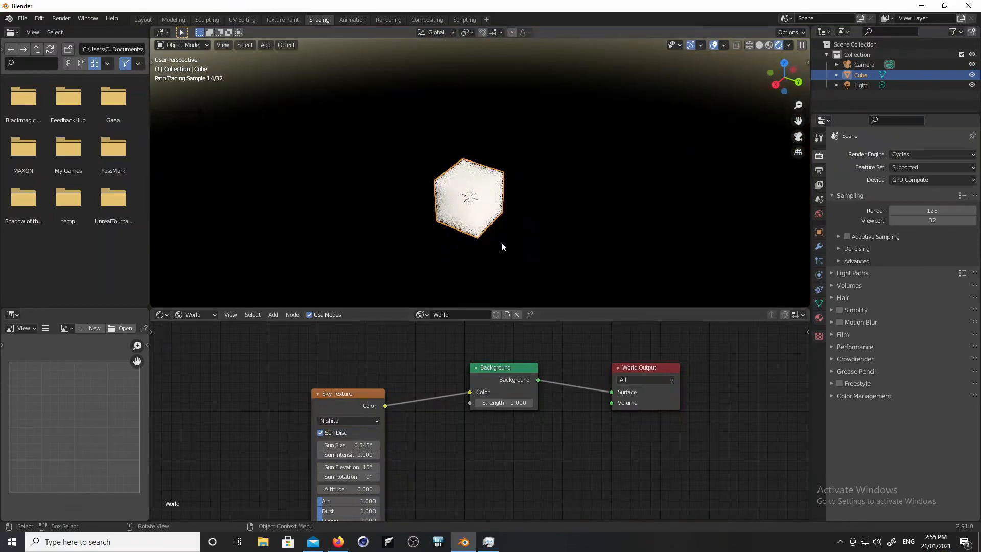
{"action": "scroll", "coordinate": [504, 242], "scroll_direction": "down", "scroll_amount": 4}
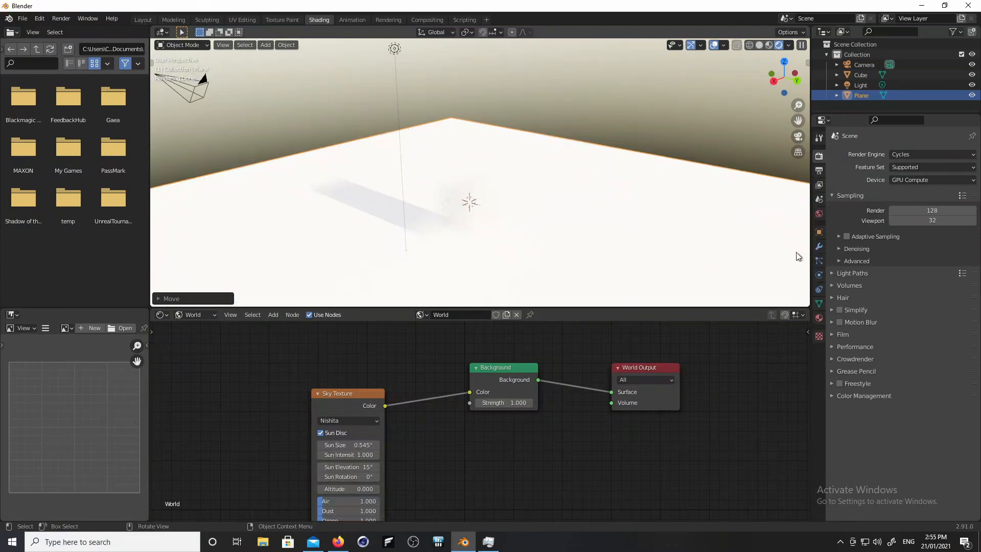
- Add a Subdivision Surface modifier to the ground plane and set its viewport levels to 2
{"action": "left_click", "coordinate": [819, 247]}
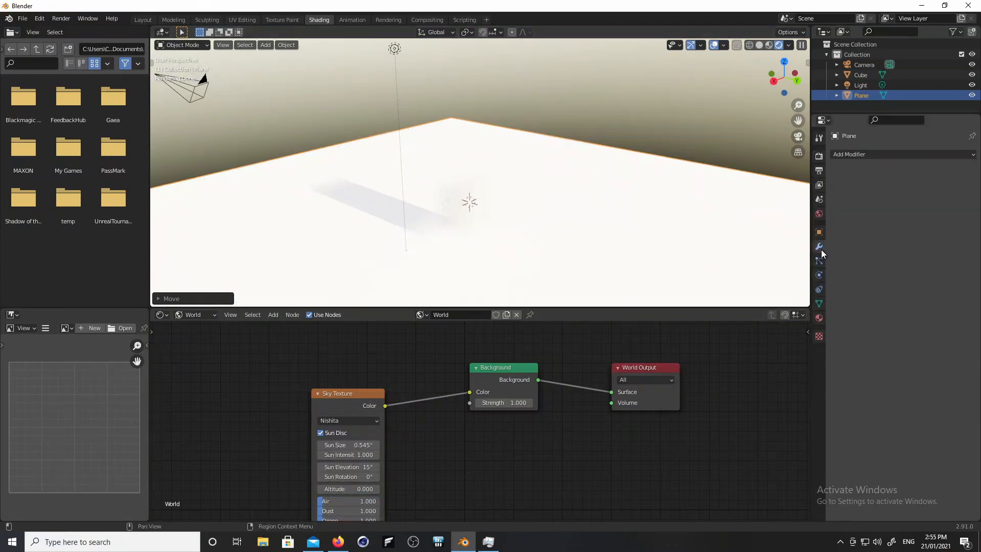
{"action": "left_click", "coordinate": [856, 154]}
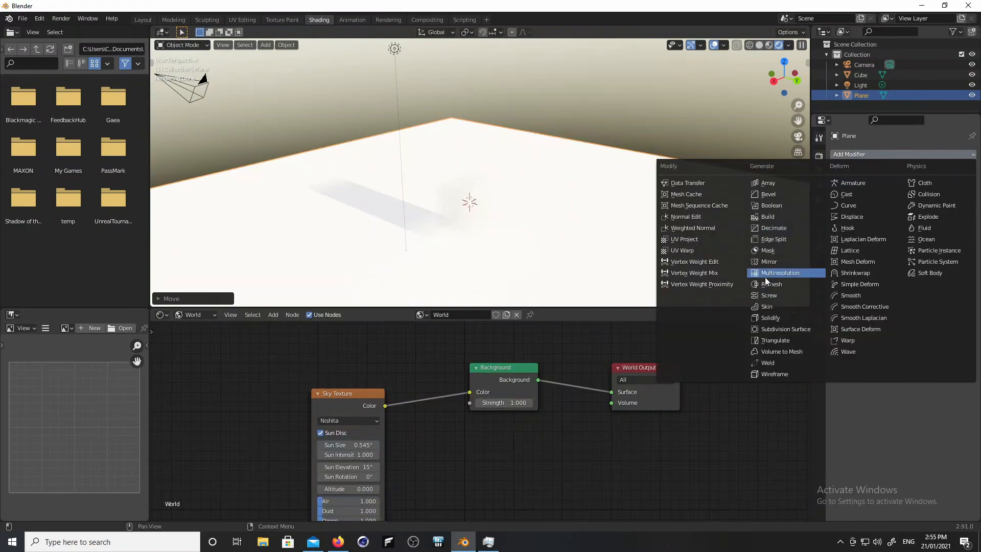
{"action": "left_click", "coordinate": [786, 329]}
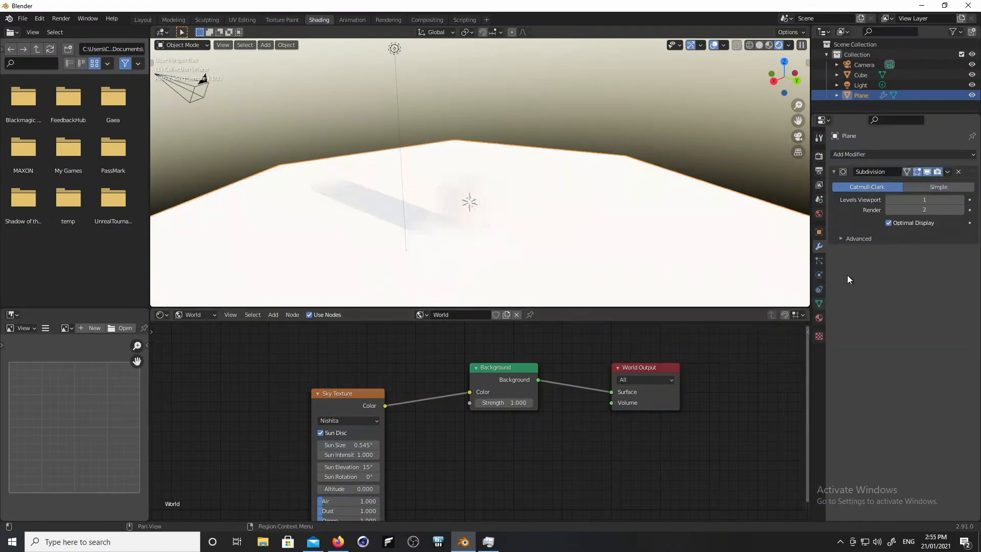
{"action": "left_click", "coordinate": [960, 200]}
- Scale up the ground plane so it extends farther around the volume cube
{"action": "key", "text": "s"}
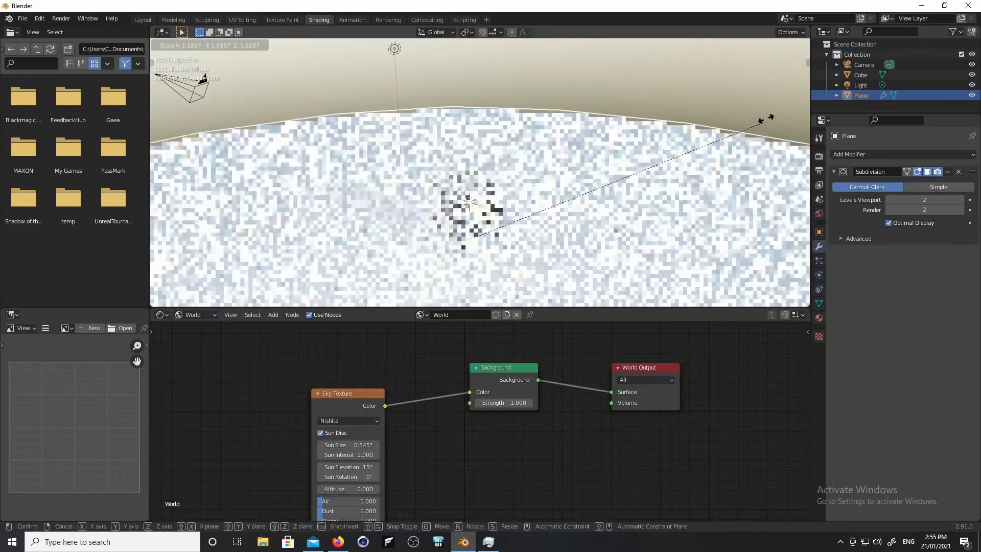
{"action": "left_click", "coordinate": [929, 40]}
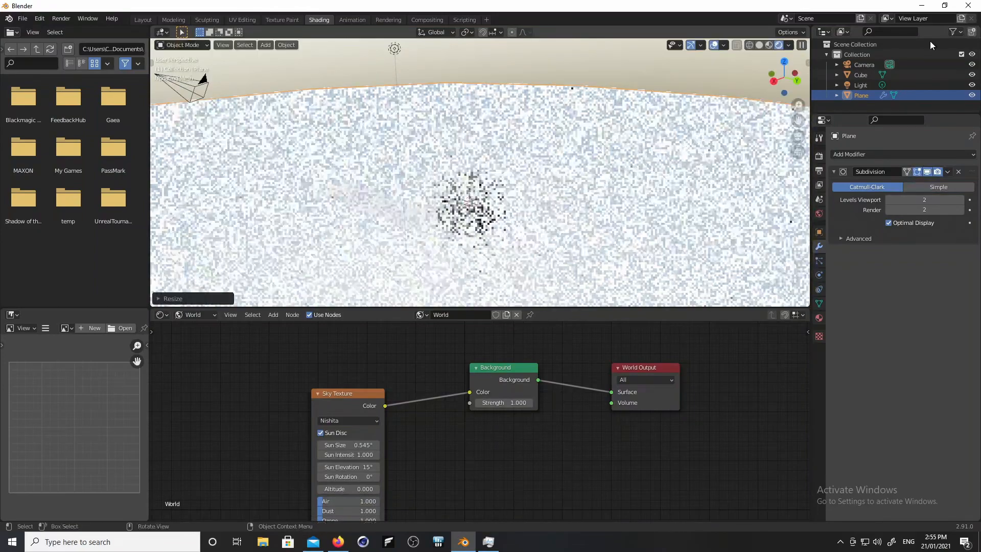
{"action": "middle_click_drag", "start_coordinate": [644, 217], "coordinate": [511, 255]}
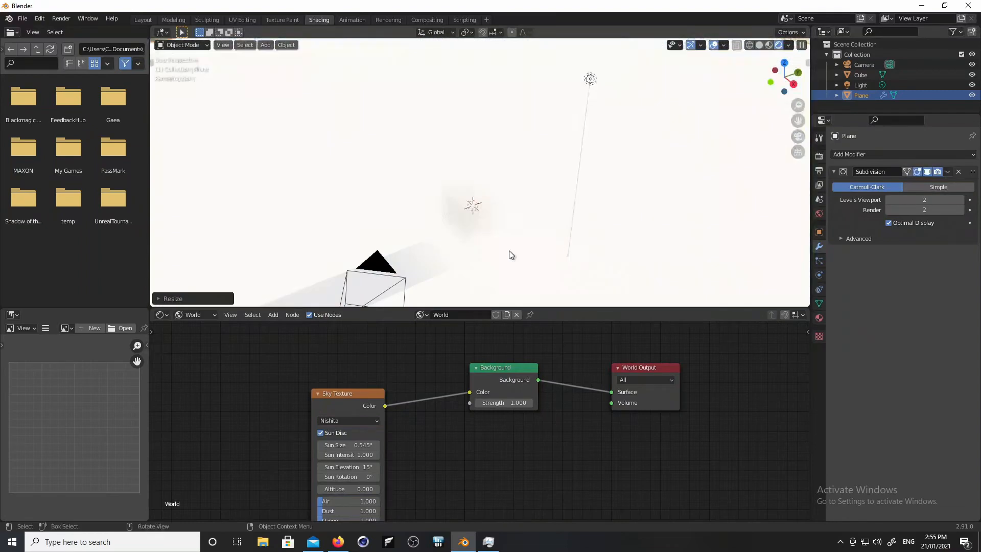
- Switch the shader type back to Object and select the volume cube to show its material nodes
{"action": "left_click", "coordinate": [197, 315]}
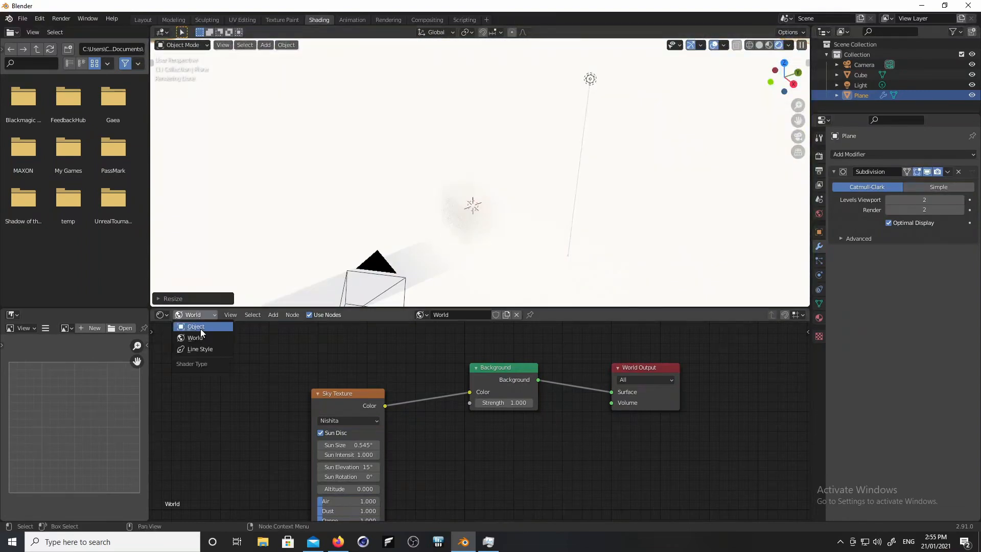
{"action": "left_click", "coordinate": [200, 328]}
{"action": "left_click", "coordinate": [473, 214]}
{"action": "middle_click_drag", "start_coordinate": [462, 368], "coordinate": [452, 292]}
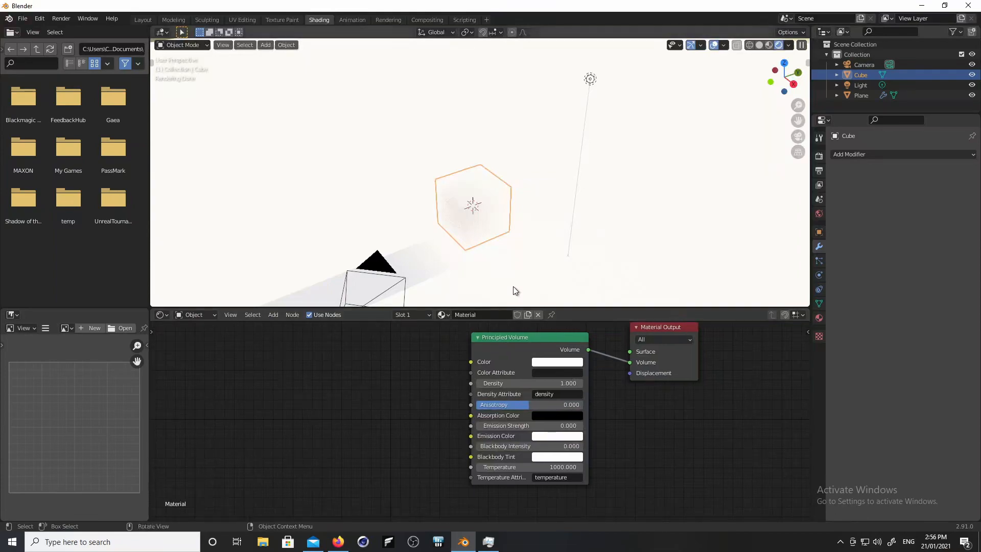
{"action": "mouse_move", "coordinate": [513, 291]}
{"action": "middle_mouse_down"}
{"action": "mouse_move", "coordinate": [502, 232]}
{"action": "mouse_move", "coordinate": [488, 225]}
{"action": "middle_mouse_up"}
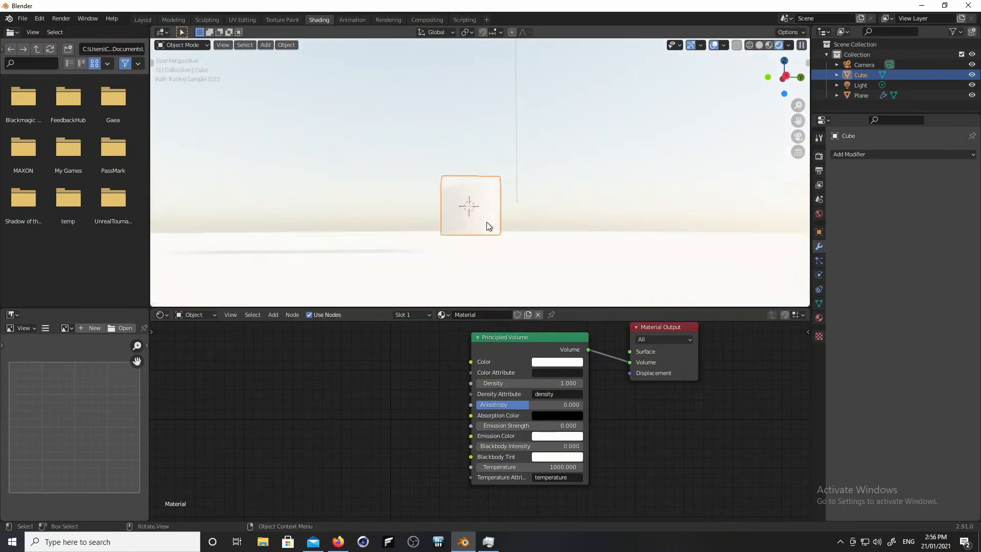
{"action": "scroll", "coordinate": [505, 196], "scroll_direction": "up", "scroll_amount": 4}
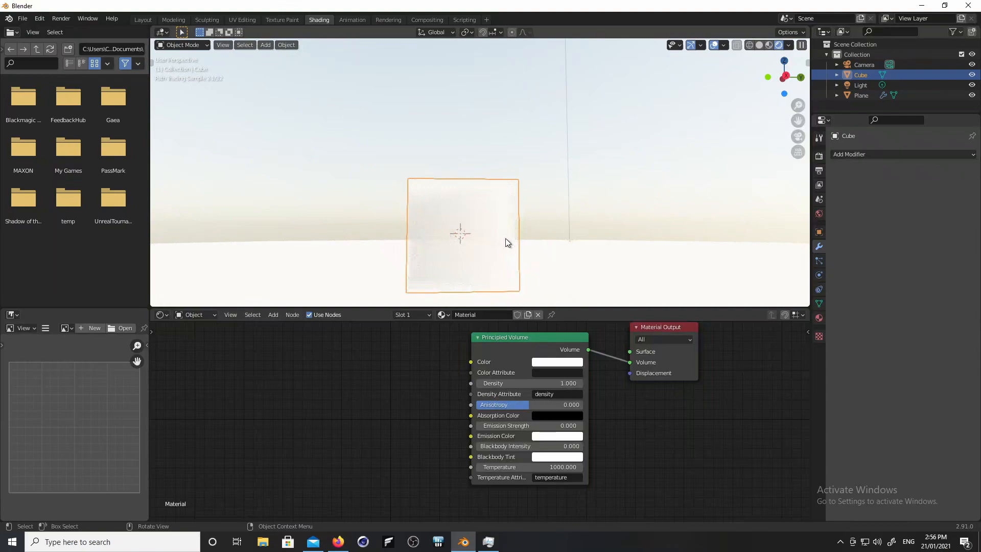
{"action": "middle_click_drag", "start_coordinate": [505, 238], "coordinate": [461, 247]}
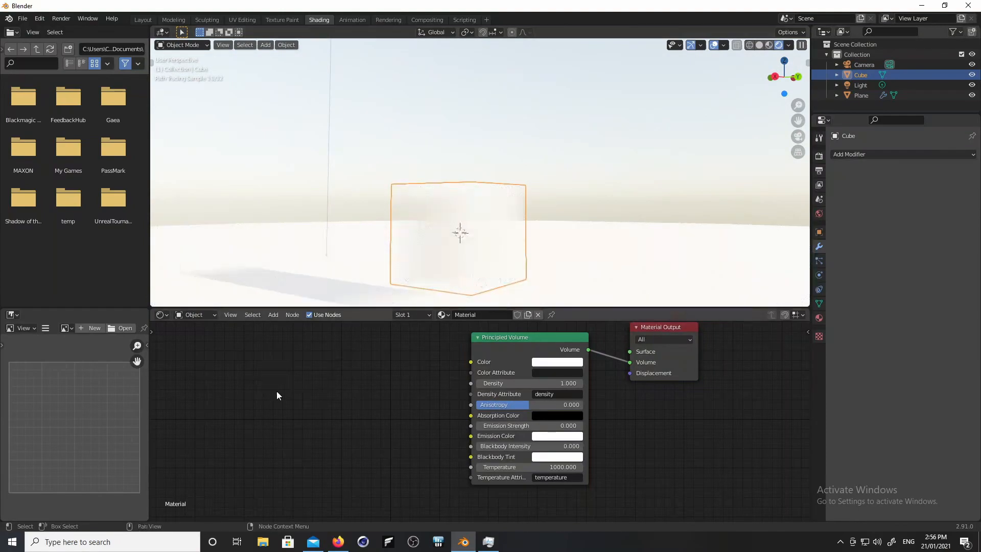
- Add a Gradient Texture node set to Spherical and connect its Color output to the Principled Volume's Color input
{"action": "key", "text": "shift+a"}
{"action": "key", "text": "t"}
{"action": "key", "text": "g"}
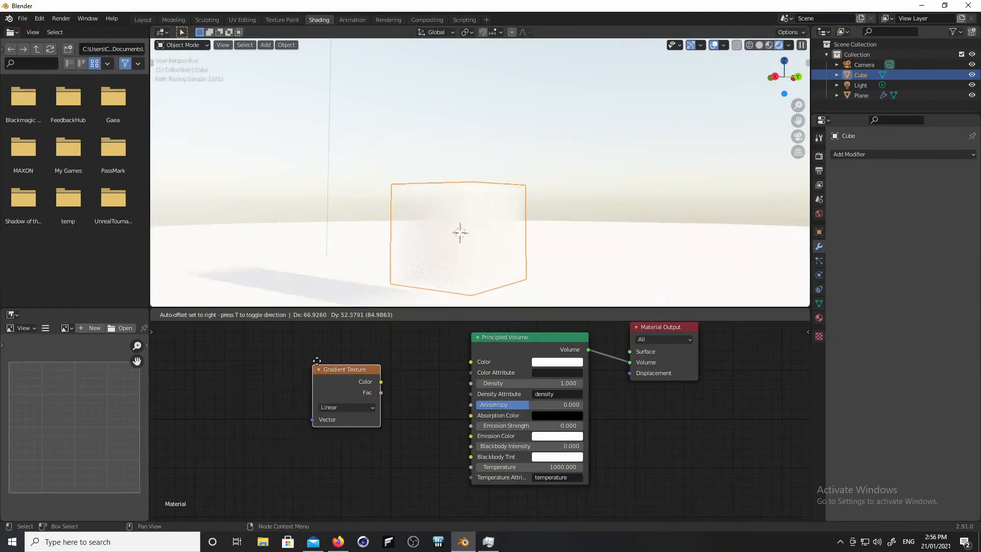
{"action": "left_click", "coordinate": [325, 354]}
{"action": "left_click", "coordinate": [345, 402]}
{"action": "key", "text": "s"}
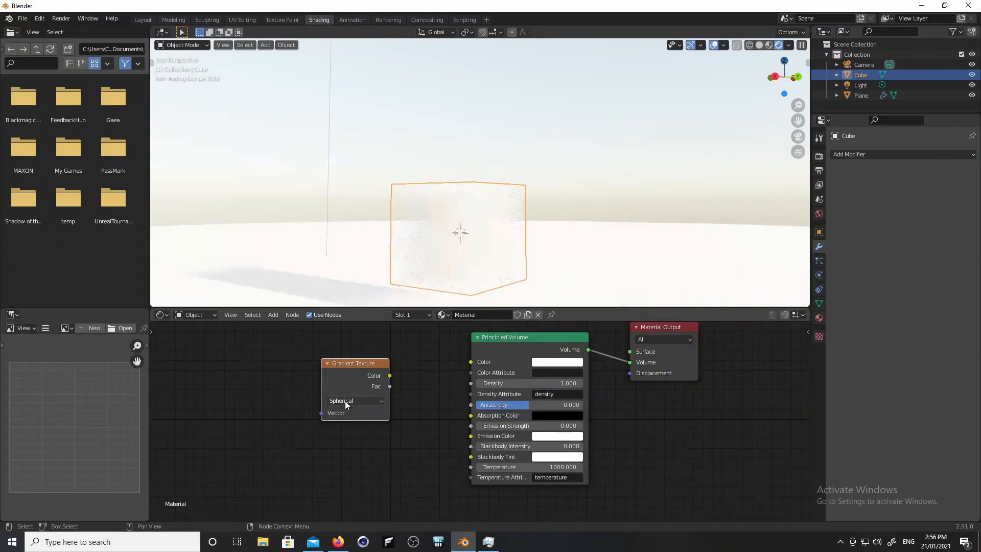
{"action": "left_click", "coordinate": [498, 345]}
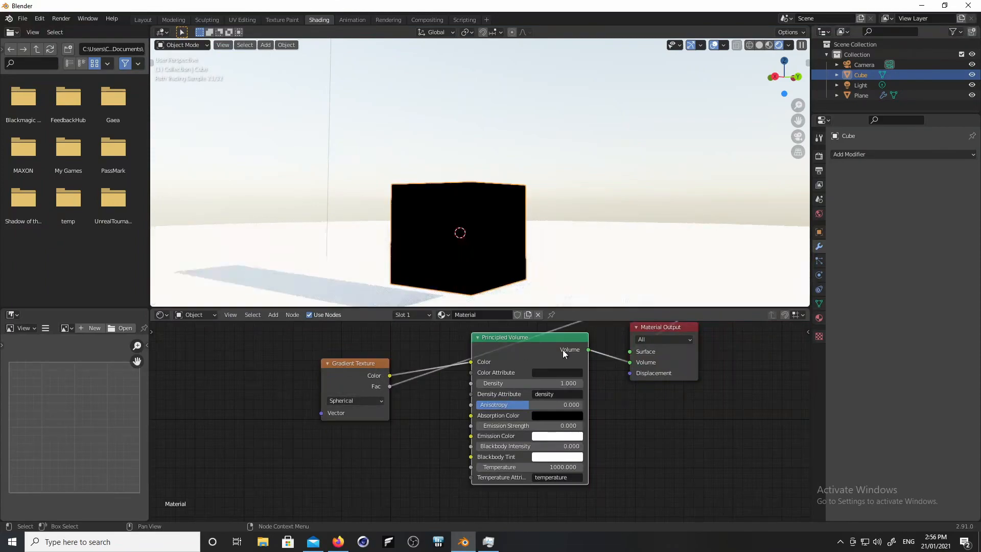
{"action": "left_click", "coordinate": [559, 348], "text": "ctrl+shift"}
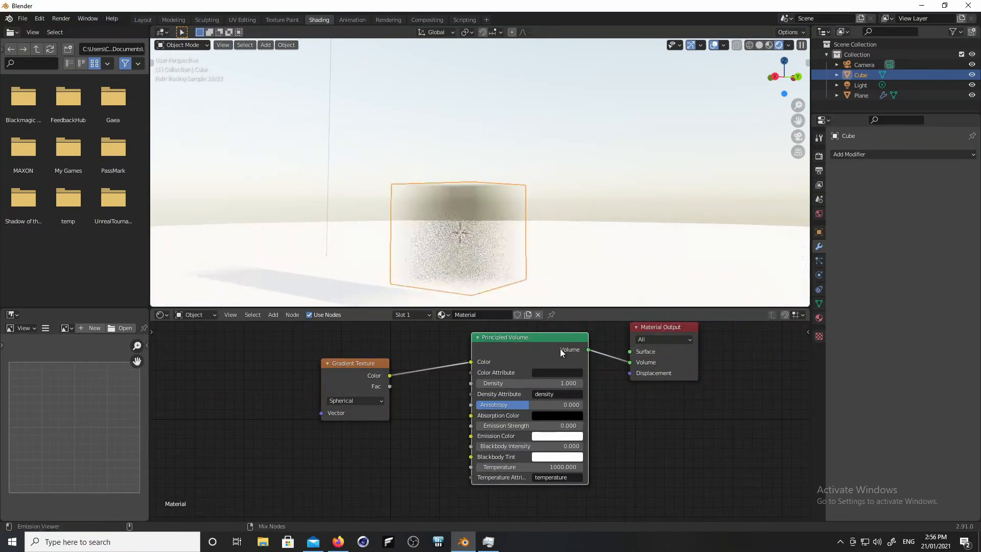
- Set the Principled Volume's Absorption Color to white and its Density to 20, checking the gradient from several sides of the cube
{"action": "left_click", "coordinate": [561, 416]}
{"action": "left_click_drag", "start_coordinate": [615, 341], "coordinate": [615, 277]}
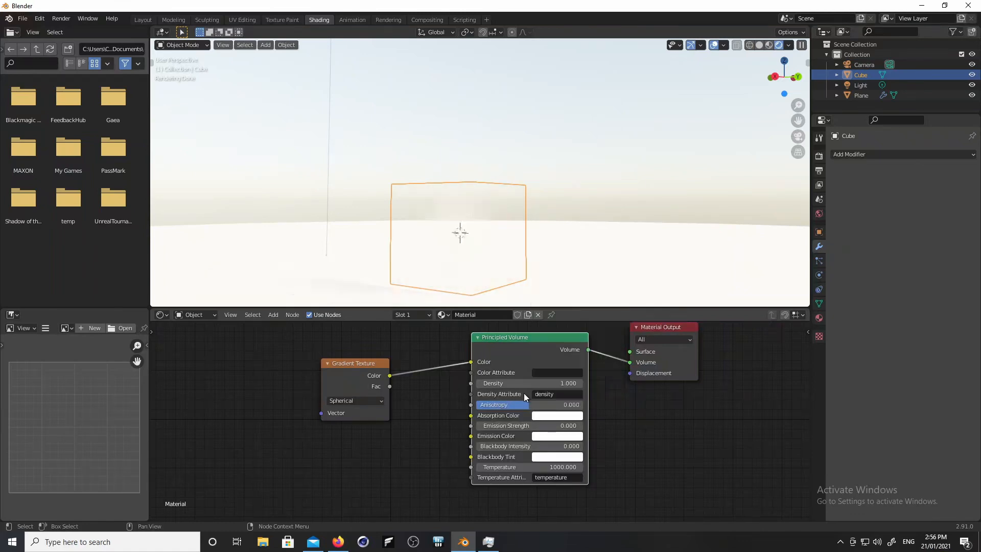
{"action": "left_click", "coordinate": [525, 382]}
{"action": "type", "text": "20"}
{"action": "key", "text": "Return"}
{"action": "middle_click_drag", "start_coordinate": [405, 292], "coordinate": [552, 257]}
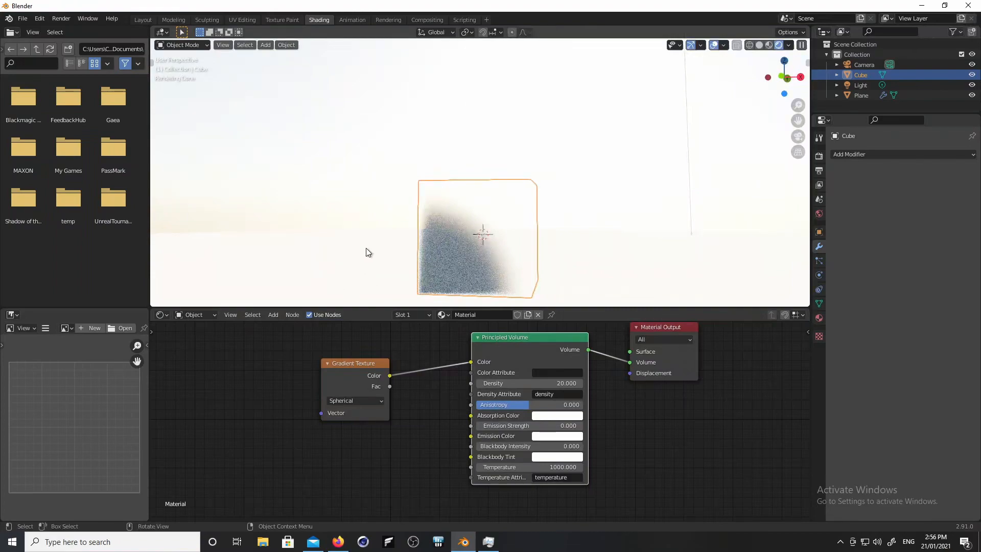
{"action": "middle_click_drag", "start_coordinate": [366, 251], "coordinate": [538, 240]}
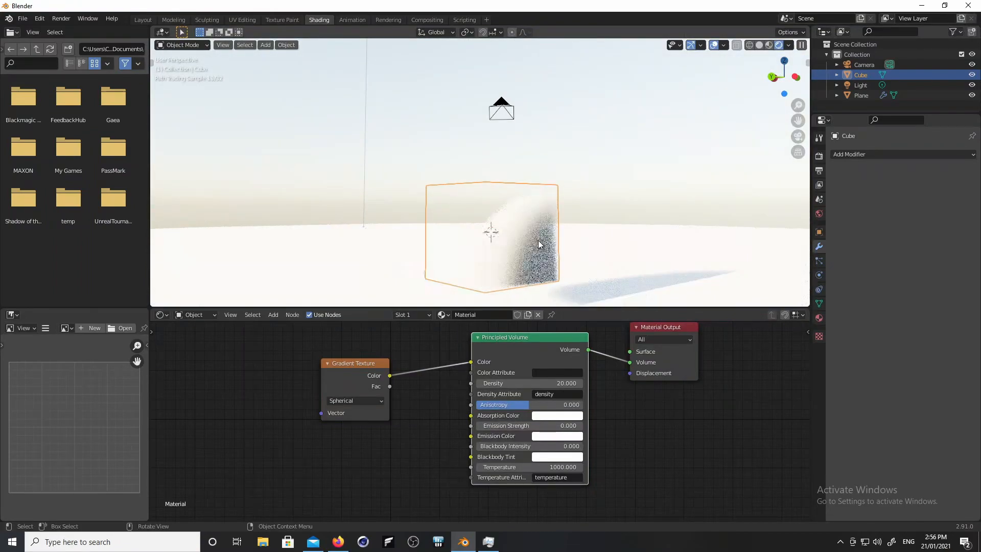
- Add Texture Coordinate and Mapping nodes ahead of the Gradient Texture, and preview the Mapping vector on the cube before restoring the volume
{"action": "left_click", "coordinate": [354, 369]}
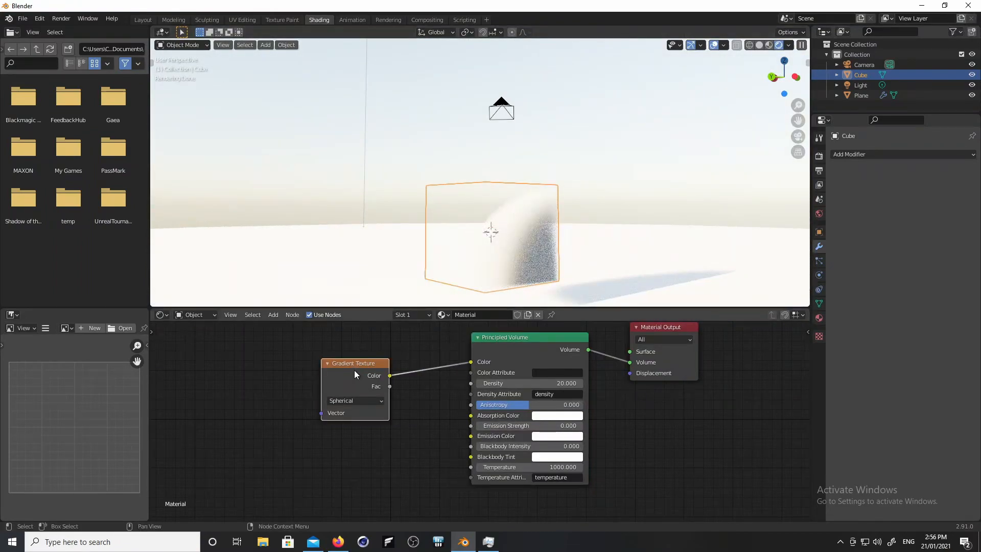
{"action": "key", "text": "ctrl+t"}
{"action": "middle_click_drag", "start_coordinate": [339, 455], "coordinate": [437, 471]}
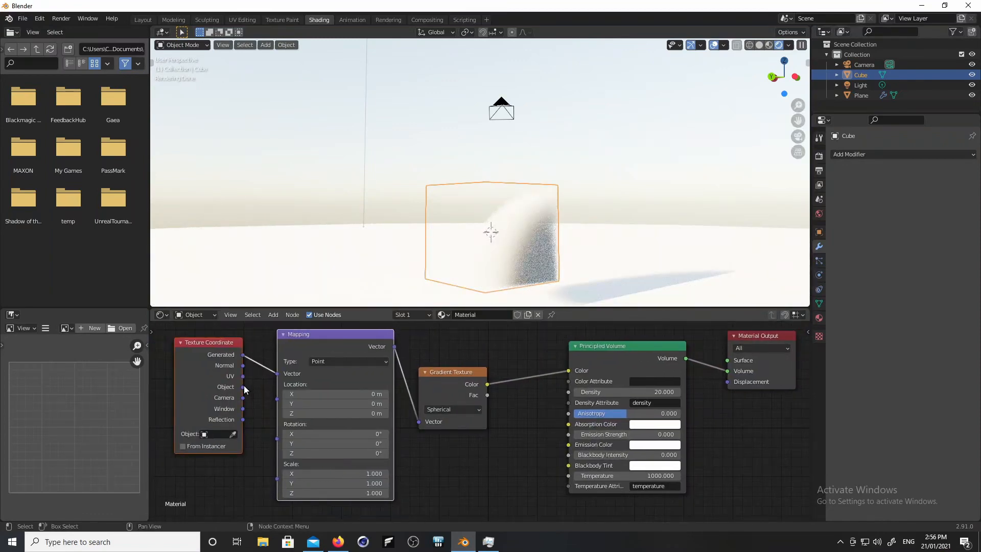
{"action": "left_click", "coordinate": [366, 344], "text": "ctrl+shift"}
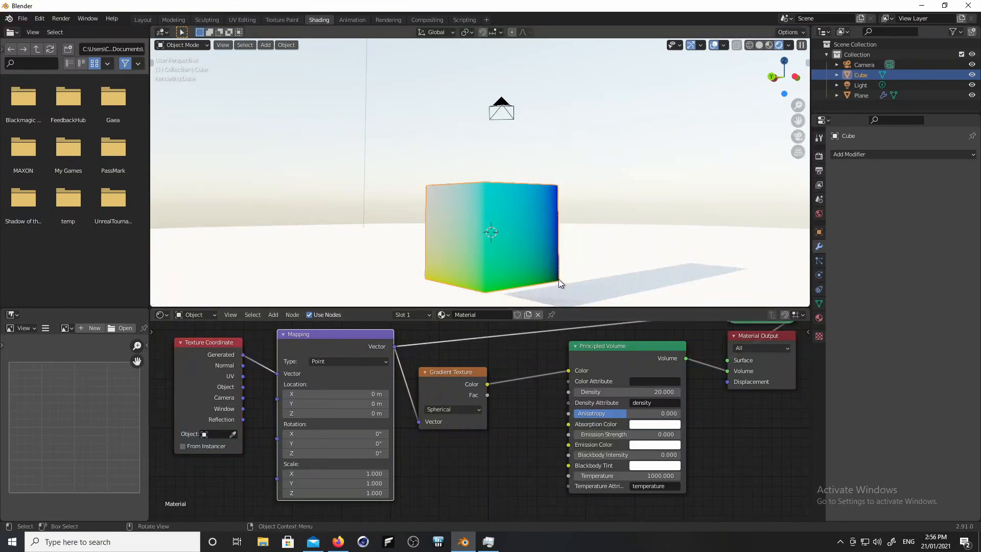
{"action": "left_click", "coordinate": [654, 371], "text": "ctrl+shift"}
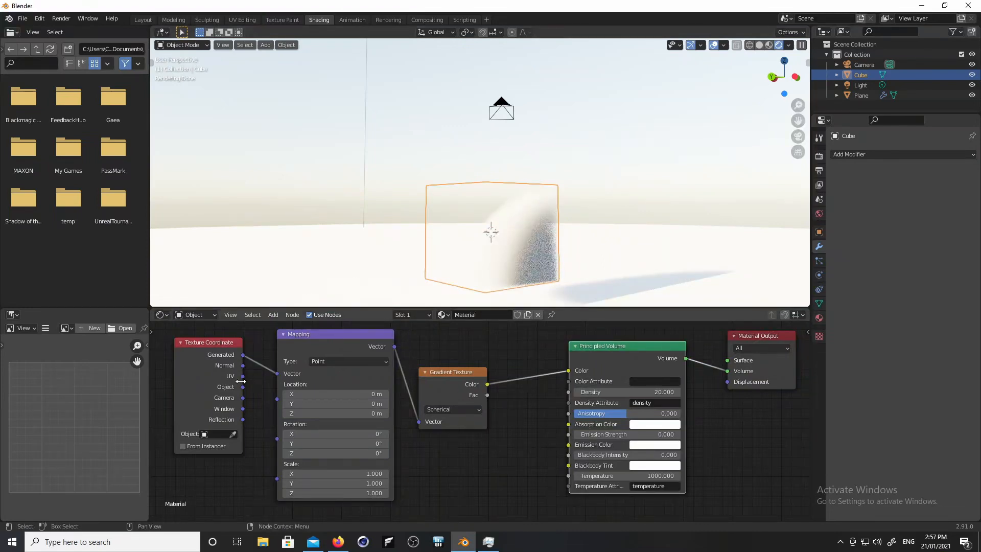
- Connect the Texture Coordinate's Object output to the Mapping node's Vector input and inspect the volume from other angles
{"action": "left_click_drag", "start_coordinate": [243, 386], "coordinate": [277, 374]}
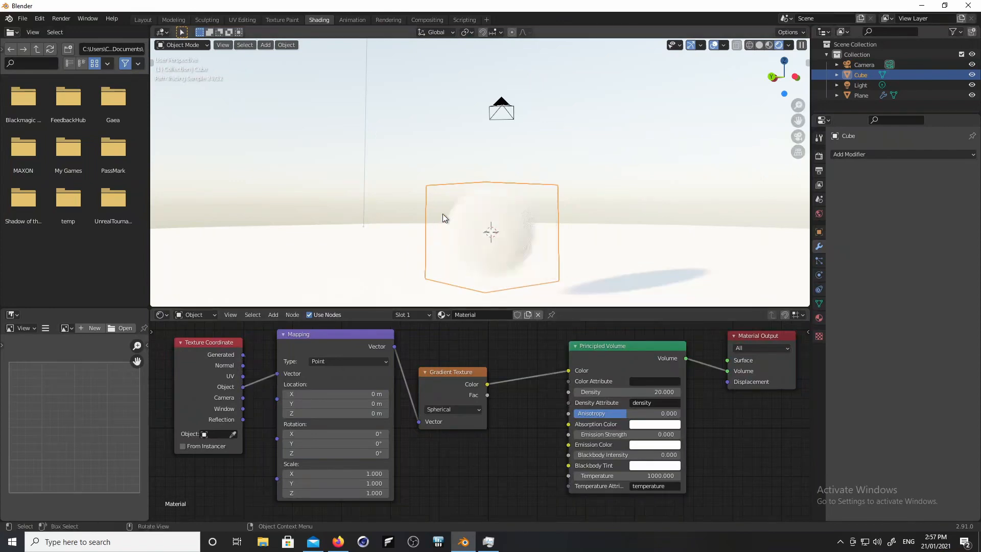
{"action": "mouse_move", "coordinate": [445, 216]}
{"action": "middle_mouse_down"}
{"action": "mouse_move", "coordinate": [465, 199]}
{"action": "mouse_move", "coordinate": [459, 205]}
{"action": "middle_mouse_up"}
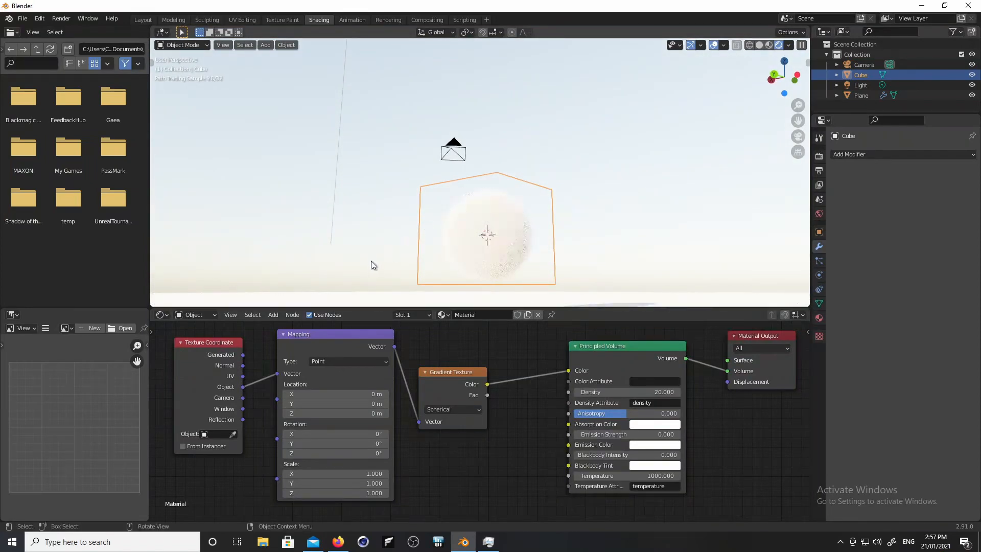
{"action": "middle_click_drag", "start_coordinate": [386, 243], "coordinate": [428, 239]}
{"action": "middle_click_drag", "start_coordinate": [471, 242], "coordinate": [489, 245]}
- Collapse the Mapping node and spread it and the Gradient Texture apart to make room in the node tree
{"action": "key", "text": "h"}
{"action": "left_click_drag", "start_coordinate": [320, 335], "coordinate": [305, 387]}
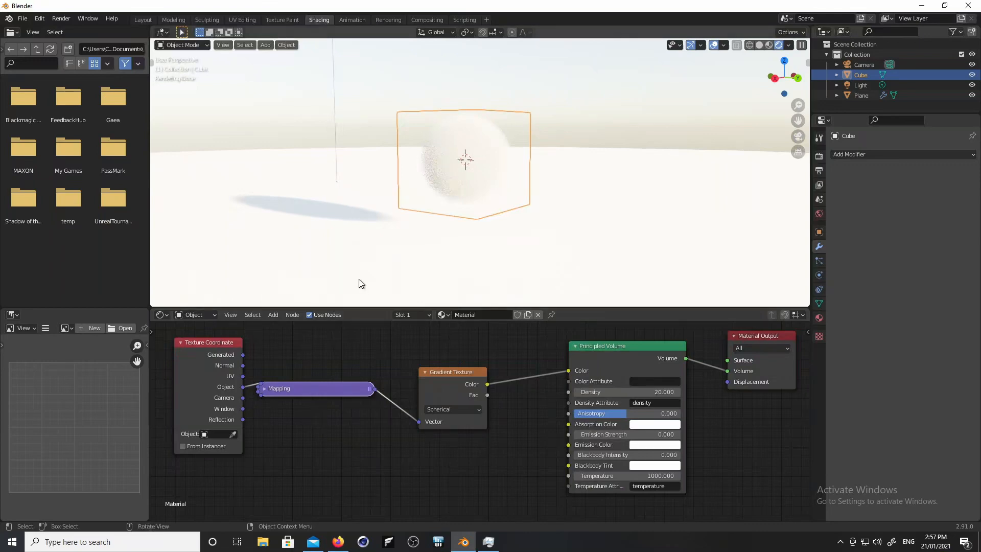
{"action": "left_click_drag", "start_coordinate": [470, 373], "coordinate": [513, 361]}
{"action": "middle_click_drag", "start_coordinate": [405, 437], "coordinate": [461, 393]}
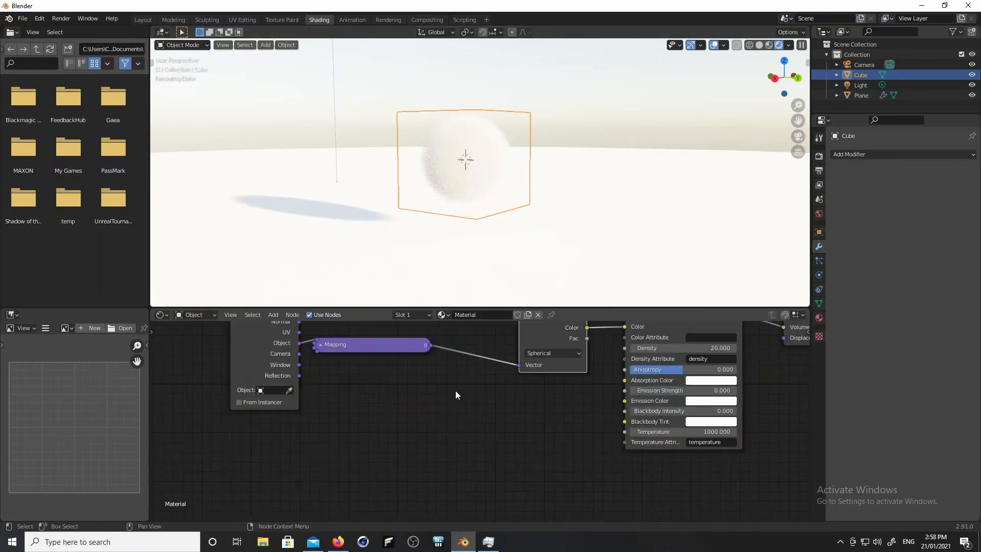
- Add a Voronoi Texture node below Mapping and connect the Texture Coordinate's Object output to its Vector input
{"action": "key", "text": "shift+a"}
{"action": "key", "text": "Escape"}
{"action": "key", "text": "shift+a"}
{"action": "mouse_move", "coordinate": [454, 397]}
{"action": "left_click", "coordinate": [449, 372]}
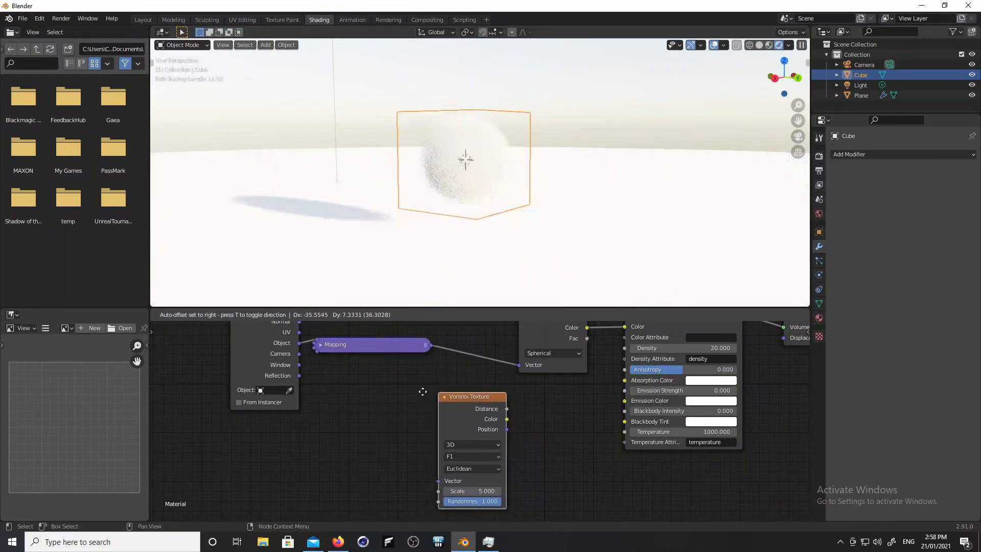
{"action": "left_click", "coordinate": [378, 397]}
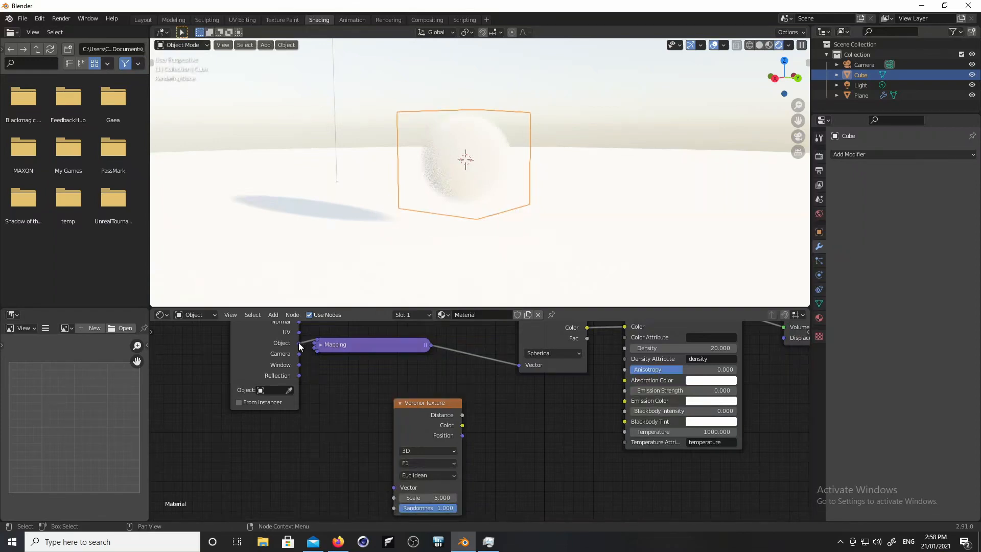
{"action": "left_click_drag", "start_coordinate": [299, 342], "coordinate": [391, 489]}
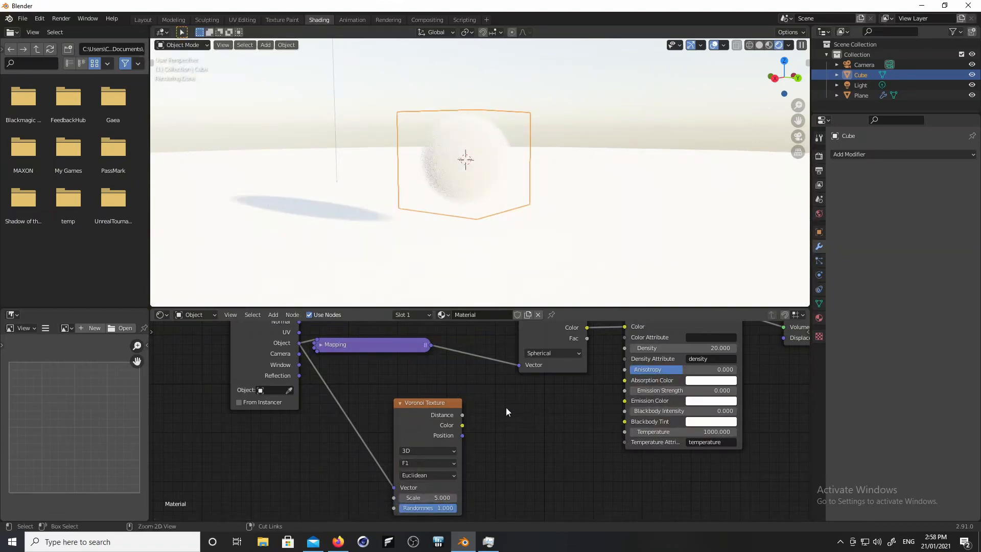
{"action": "scroll", "coordinate": [514, 465], "scroll_direction": "down", "scroll_amount": 2}
{"action": "middle_click_drag", "start_coordinate": [514, 448], "coordinate": [457, 452]}
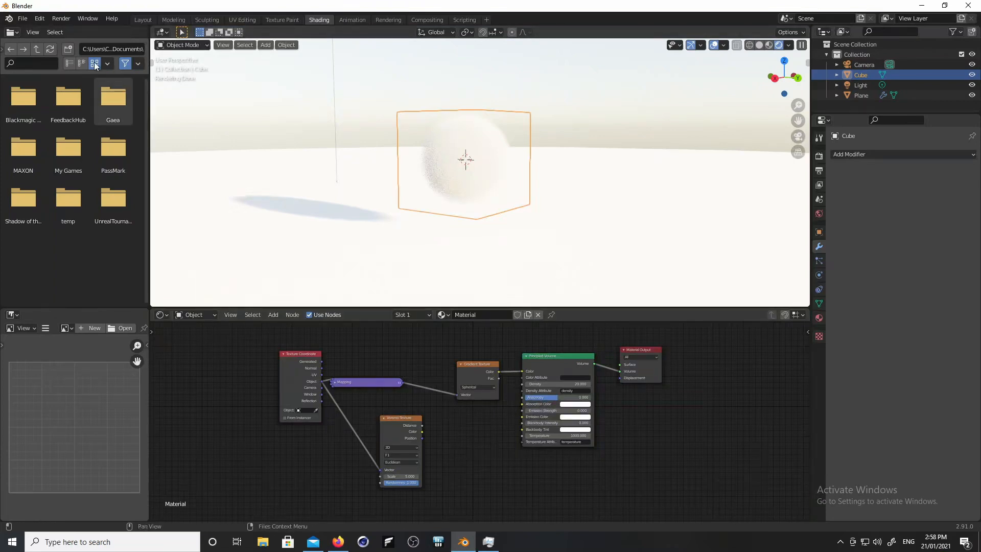
- Open the splash screen to examine the clouds in its artwork, and close it again
{"action": "left_click", "coordinate": [9, 19]}
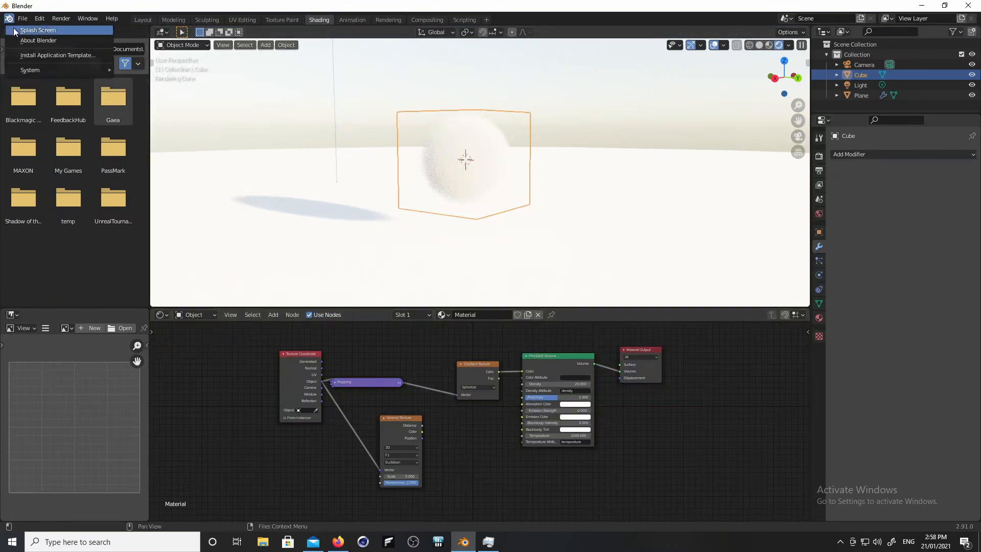
{"action": "left_click", "coordinate": [14, 30]}
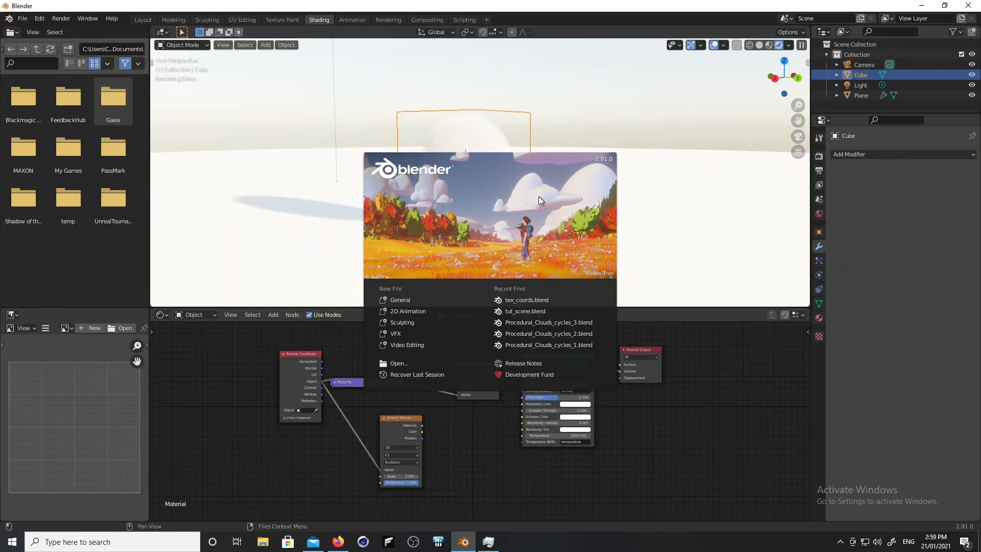
{"action": "left_click", "coordinate": [655, 440]}
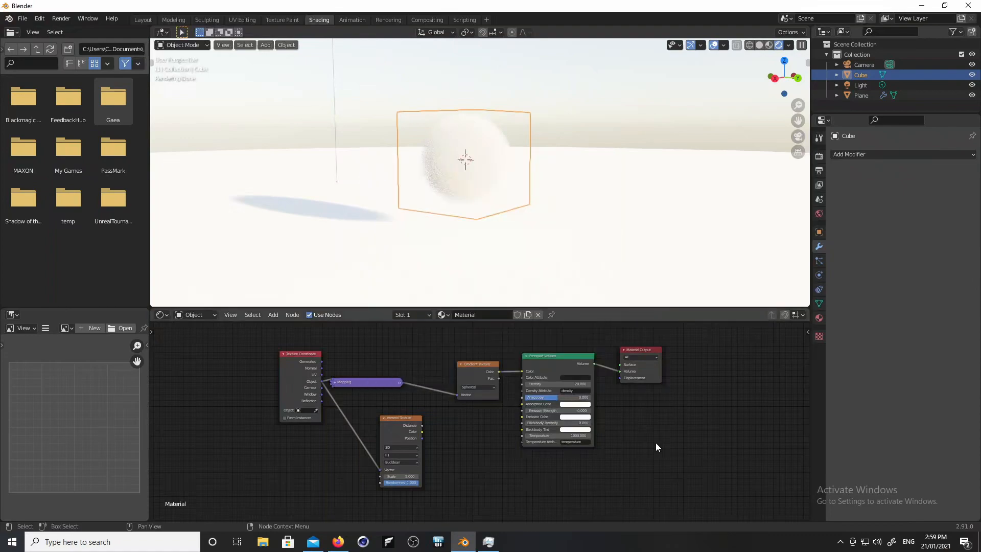
- Preview the Voronoi Texture's Distance pattern up close on the cube, and return to the Principled Volume output
{"action": "left_click", "coordinate": [404, 428], "text": "ctrl+shift"}
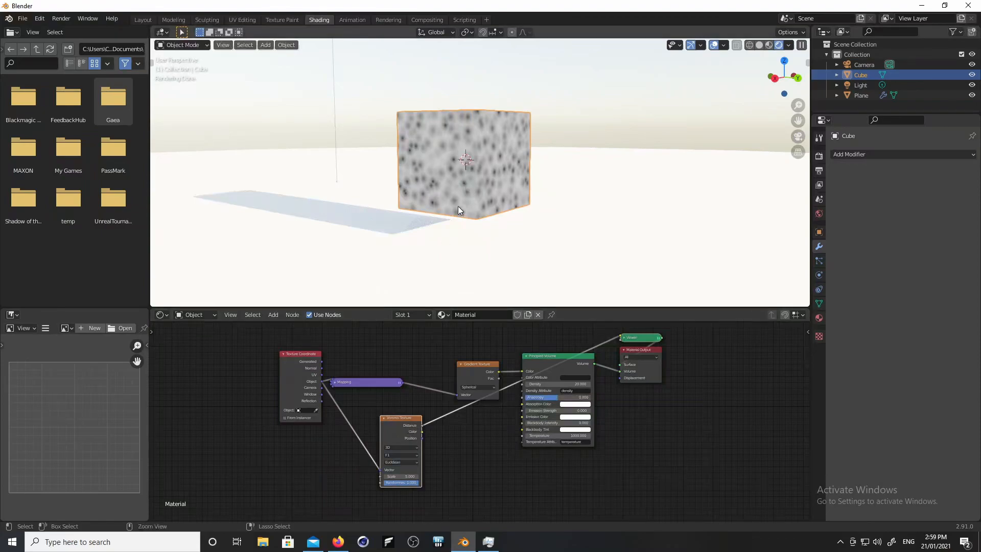
{"action": "scroll", "coordinate": [468, 177], "scroll_direction": "up", "scroll_amount": 5}
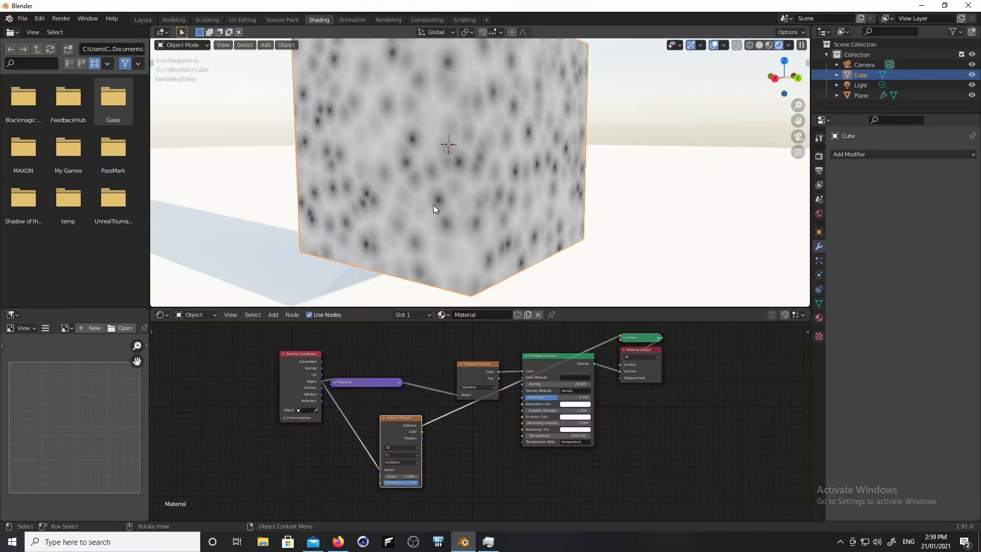
{"action": "left_click", "coordinate": [572, 367], "text": "ctrl+shift"}
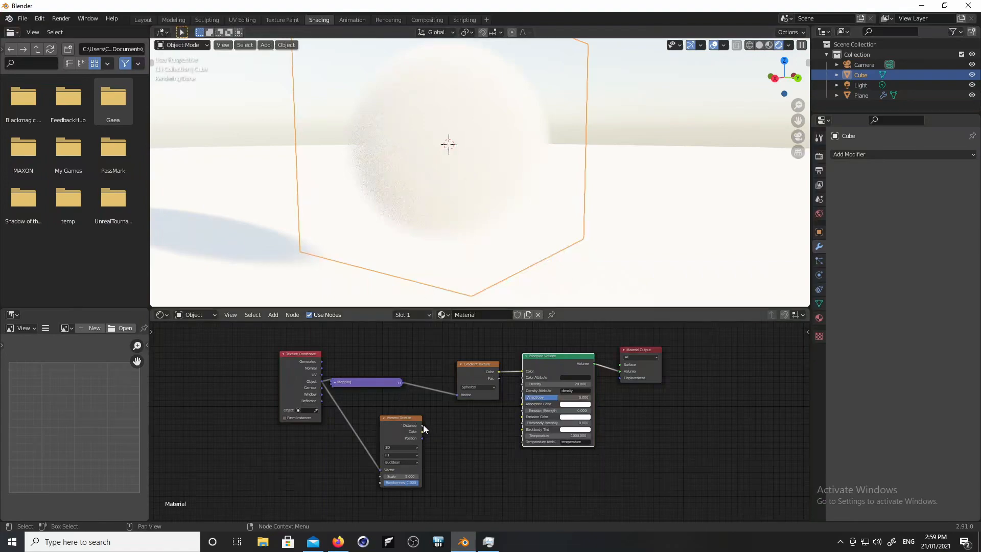
- Try feeding the Voronoi Distance output into the Gradient Texture's Vector, and reconnect the Mapping node's Vector in its place
{"action": "left_click_drag", "start_coordinate": [422, 425], "coordinate": [458, 394]}
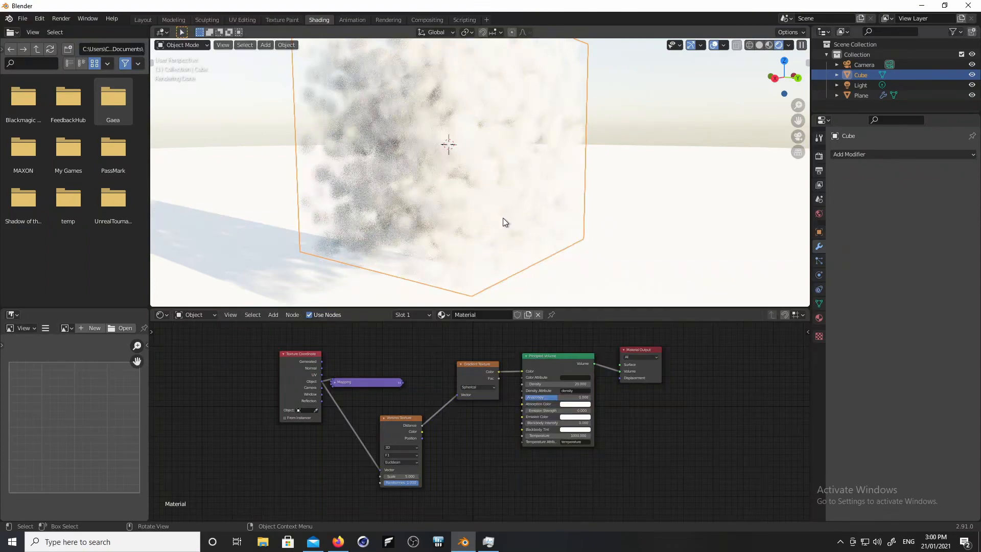
{"action": "middle_click_drag", "start_coordinate": [495, 229], "coordinate": [497, 227]}
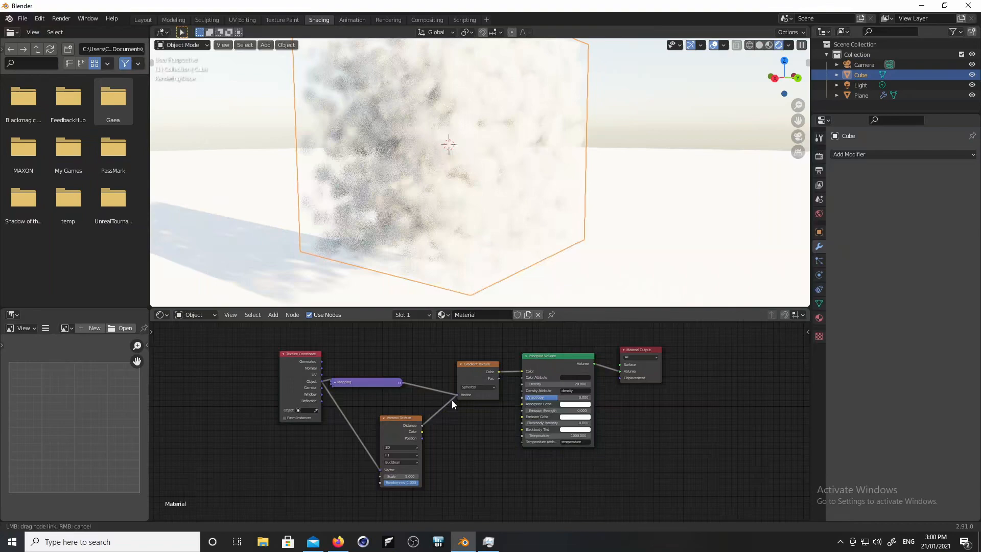
{"action": "left_click_drag", "start_coordinate": [402, 382], "coordinate": [458, 395]}
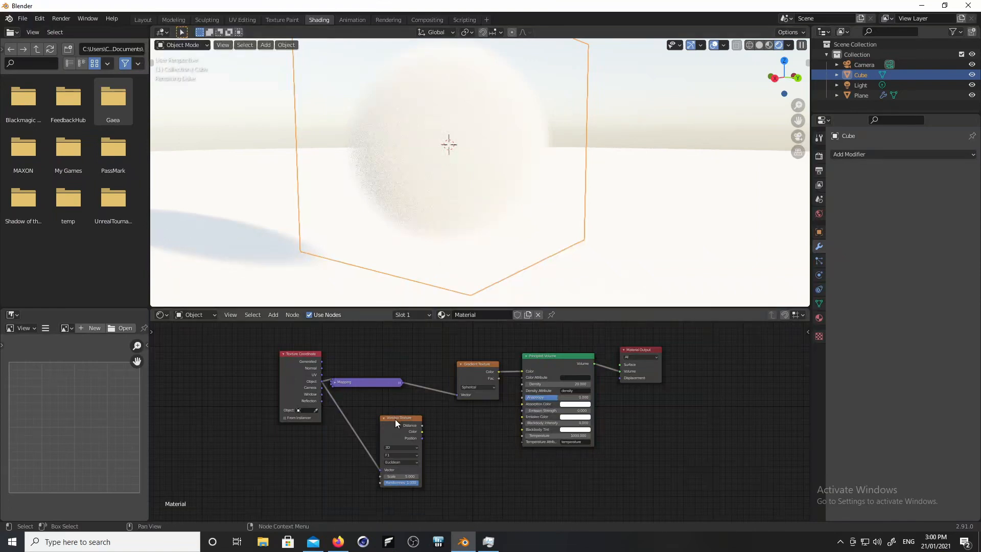
- Move the Voronoi Texture node farther away from the Gradient Texture to free space between them
{"action": "left_click_drag", "start_coordinate": [395, 419], "coordinate": [373, 416]}
{"action": "scroll", "coordinate": [433, 454], "scroll_direction": "up", "scroll_amount": 3}
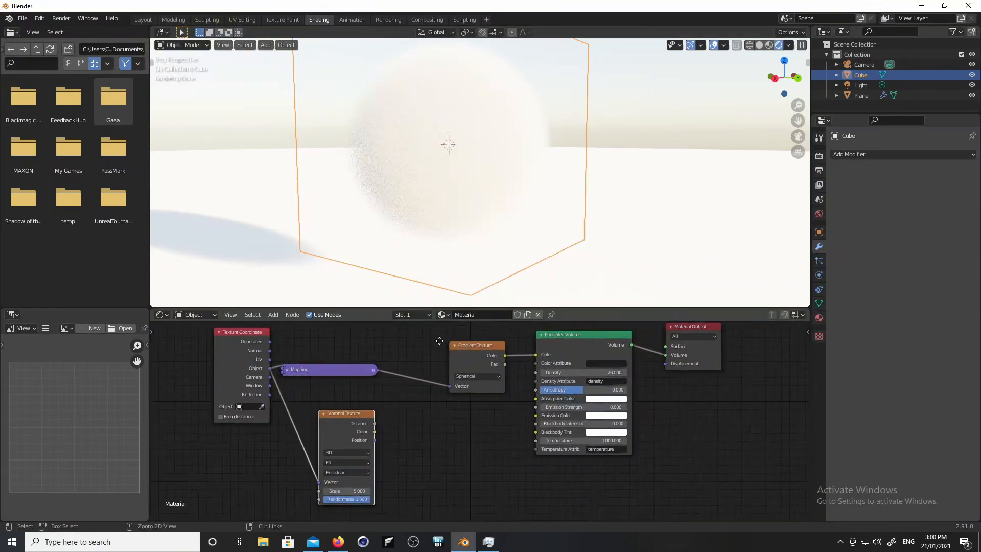
{"action": "scroll", "coordinate": [419, 426], "scroll_direction": "down", "scroll_amount": 1}
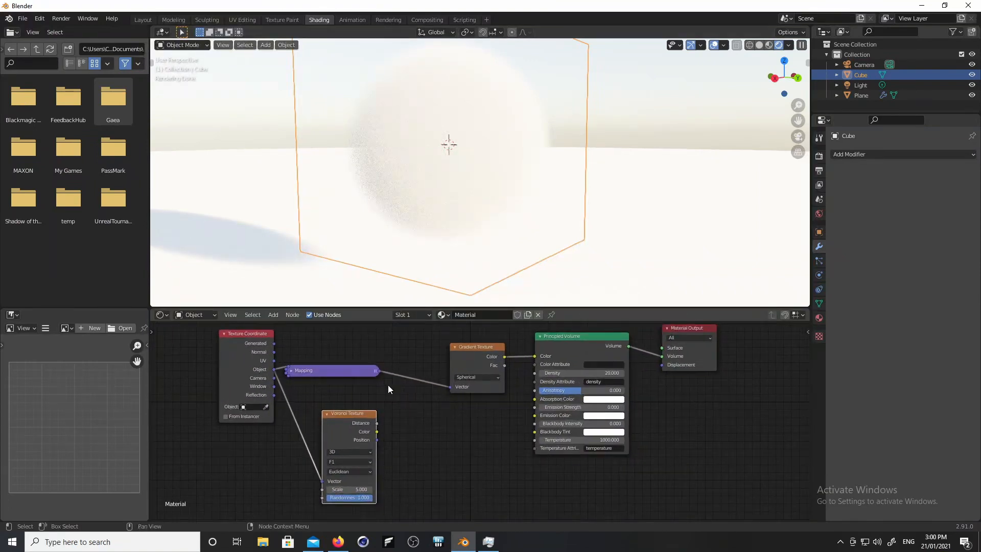
- Add a MixRGB node, feeding the Mapping node's Vector into Color1 and the Voronoi Texture's Distance into Color2
{"action": "key", "text": "shift+a"}
{"action": "mouse_move", "coordinate": [407, 449]}
{"action": "left_click", "coordinate": [435, 438]}
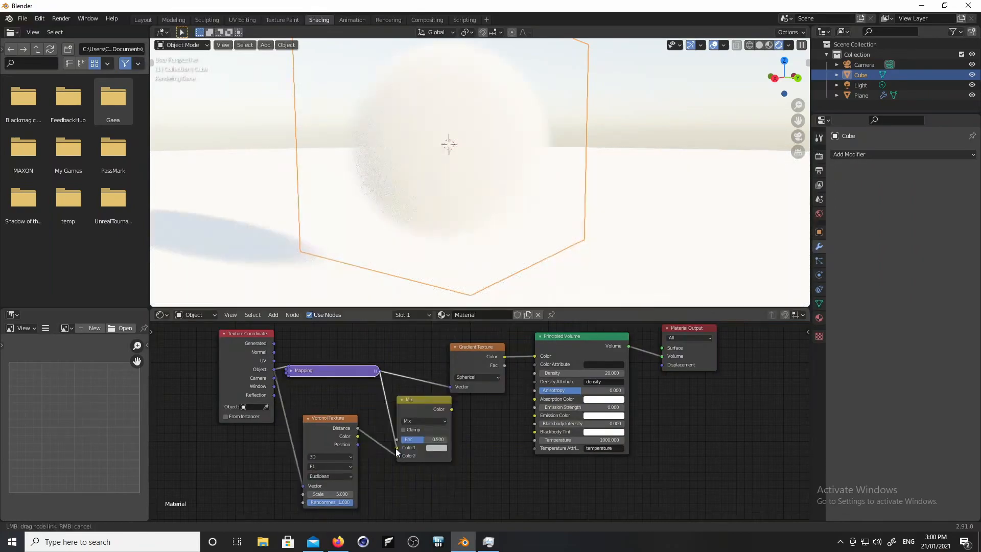
{"action": "left_click_drag", "start_coordinate": [395, 448], "coordinate": [397, 448]}
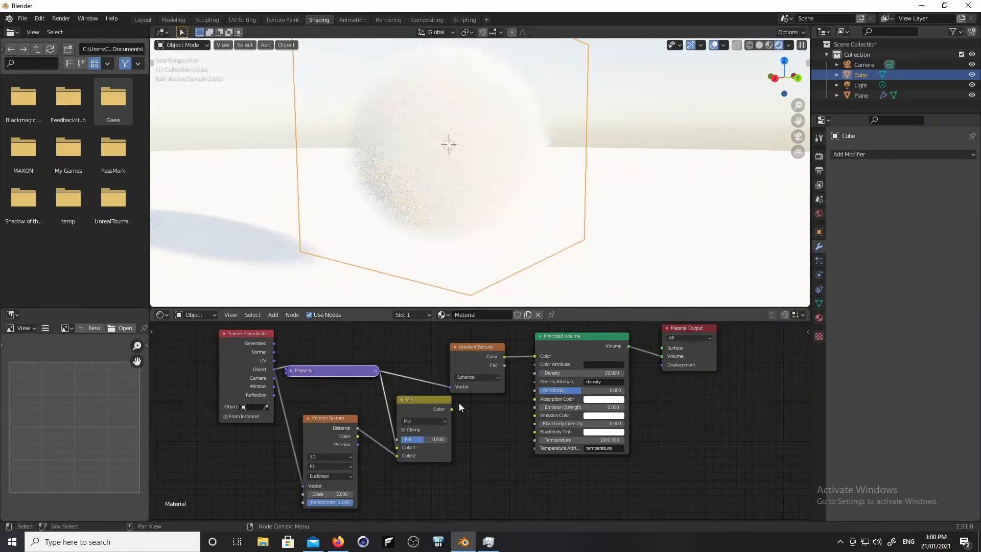
- Preview the Mix node's Color output on the cube with its Fac lowered to 0
{"action": "left_click", "coordinate": [435, 407], "text": "ctrl+shift"}
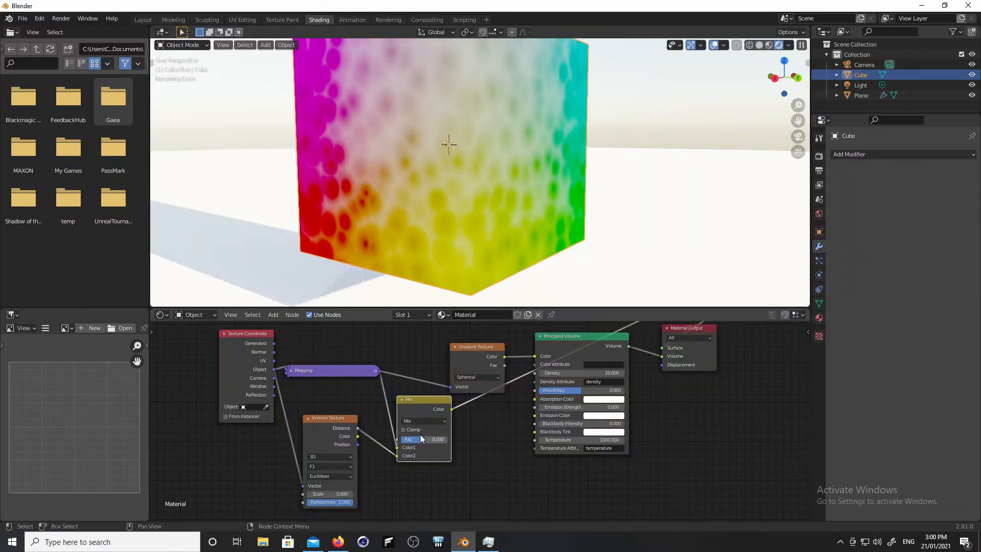
{"action": "left_click_drag", "start_coordinate": [423, 438], "coordinate": [390, 437]}
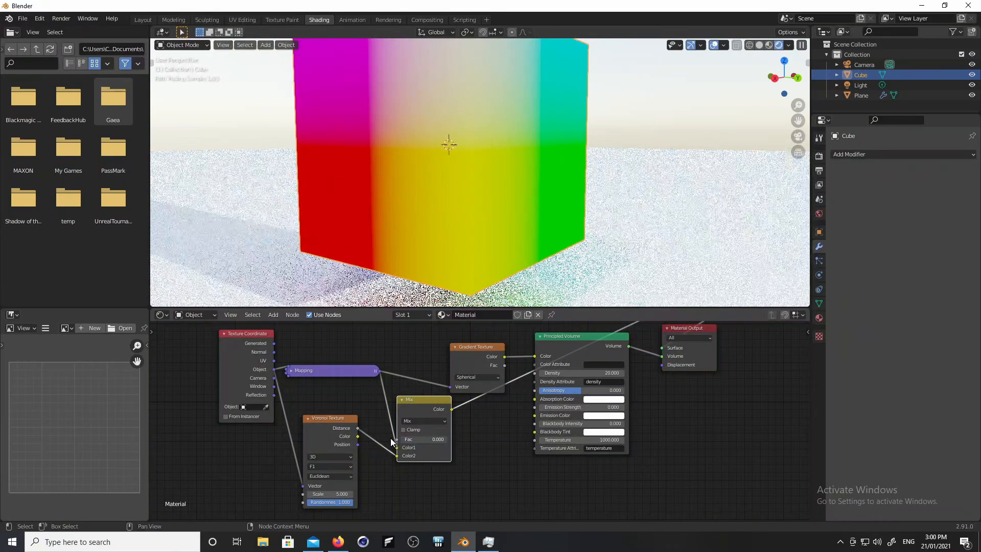
{"action": "middle_click_drag", "start_coordinate": [384, 231], "coordinate": [453, 277]}
- Connect the Mix node's Color to the Gradient Texture's Vector, and return the material preview to the Principled Volume
{"action": "left_click_drag", "start_coordinate": [483, 347], "coordinate": [498, 344]}
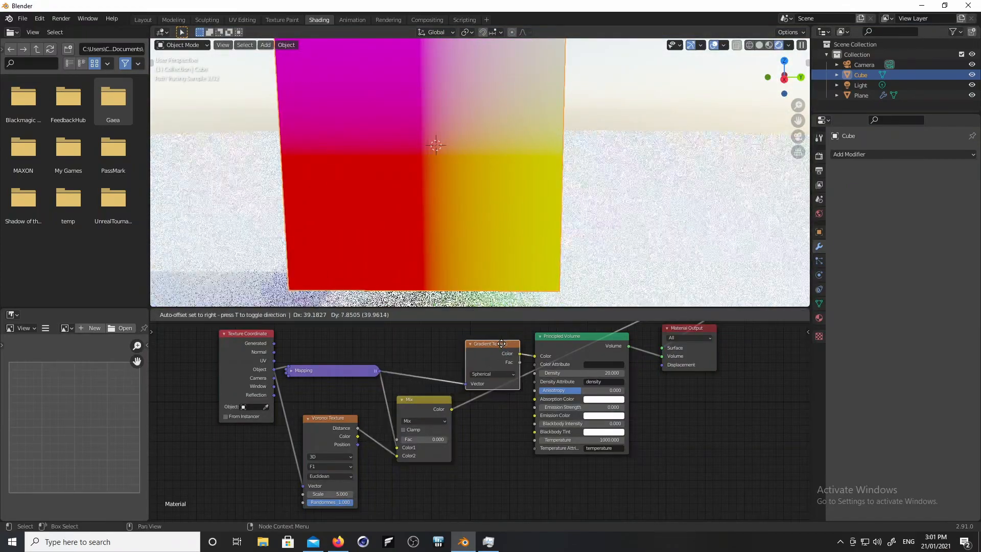
{"action": "left_click_drag", "start_coordinate": [452, 409], "coordinate": [464, 384]}
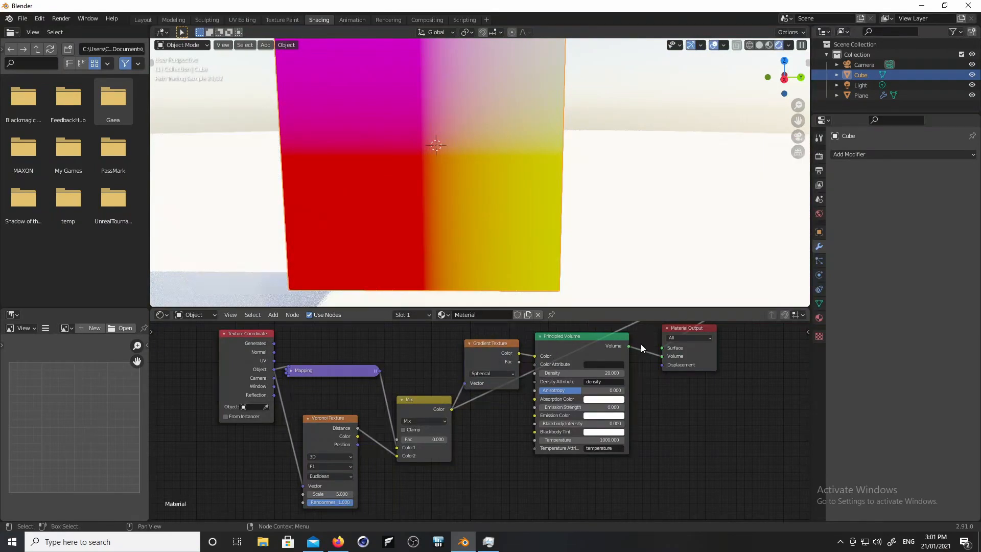
{"action": "left_click", "coordinate": [591, 347]}
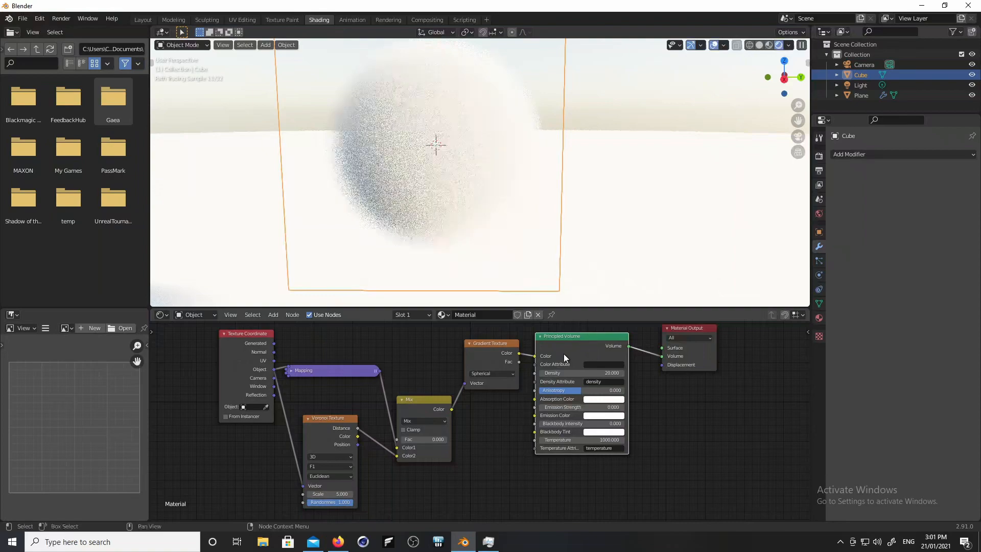
- Try a Fac of 0.625 on the Mix node while keeping the Mix blending mode
{"action": "left_click", "coordinate": [409, 419]}
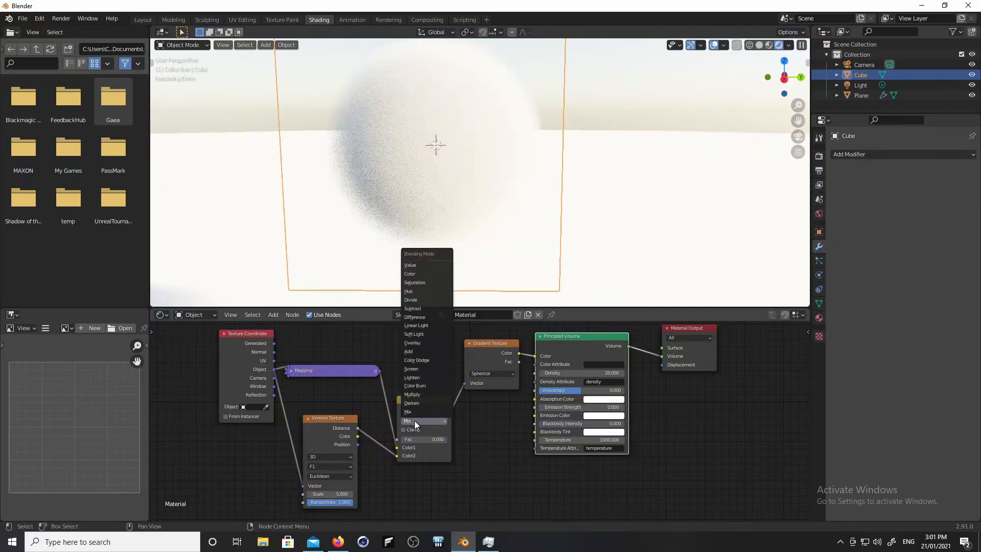
{"action": "left_click", "coordinate": [415, 421]}
{"action": "left_click_drag", "start_coordinate": [413, 441], "coordinate": [440, 443]}
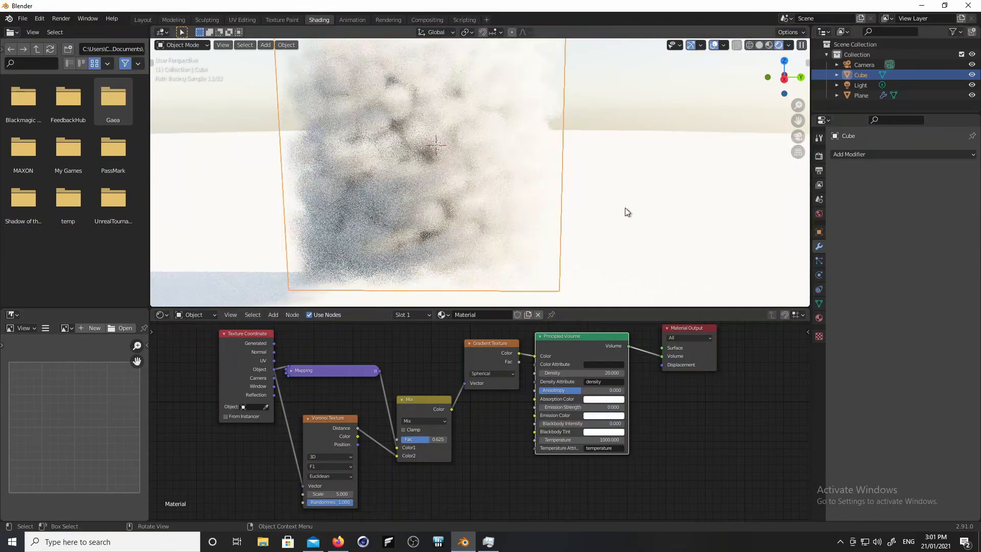
{"action": "middle_click_drag", "start_coordinate": [624, 212], "coordinate": [595, 221]}
{"action": "scroll", "coordinate": [596, 268], "scroll_direction": "down", "scroll_amount": 3}
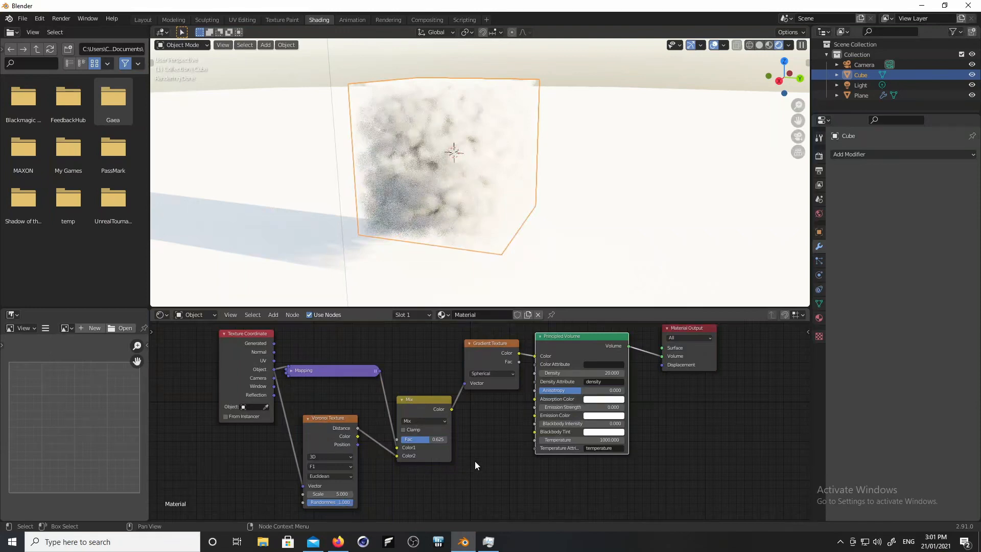
- Try a Principled Volume Density of 50 with the Mix node's Fac at 0
{"action": "left_click", "coordinate": [603, 373]}
{"action": "type", "text": "5"}
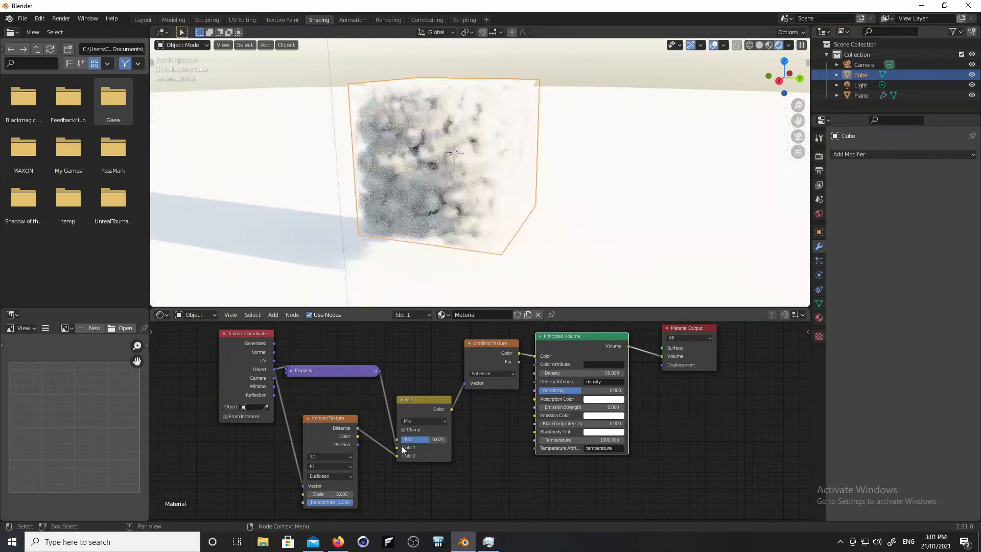
{"action": "left_click_drag", "start_coordinate": [427, 439], "coordinate": [388, 440]}
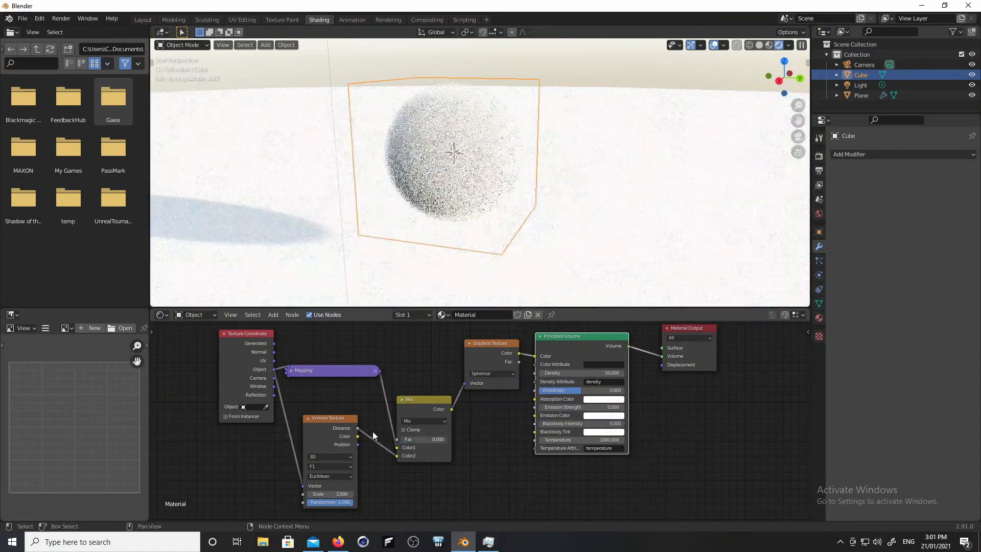
{"action": "middle_click_drag", "start_coordinate": [633, 139], "coordinate": [595, 179]}
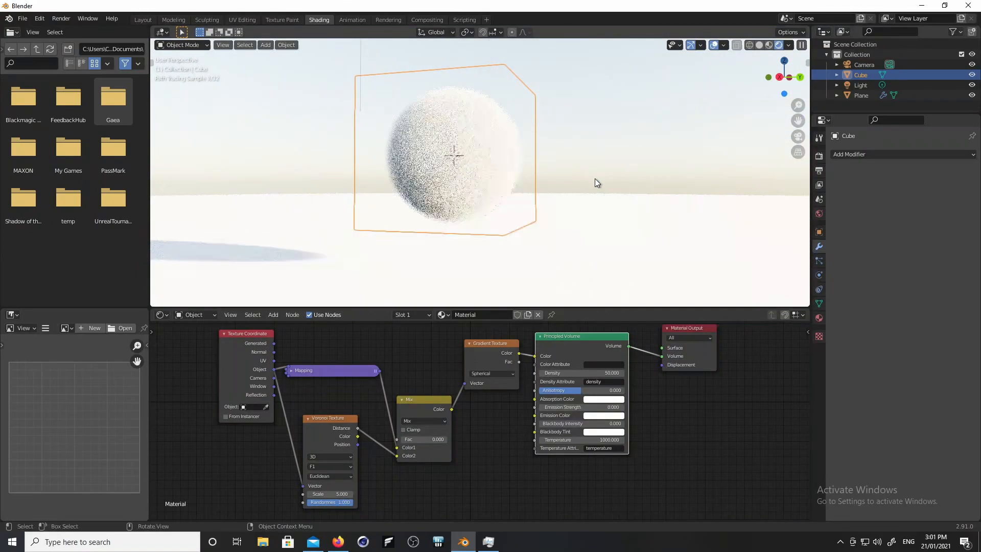
{"action": "scroll", "coordinate": [597, 173], "scroll_direction": "up", "scroll_amount": 3}
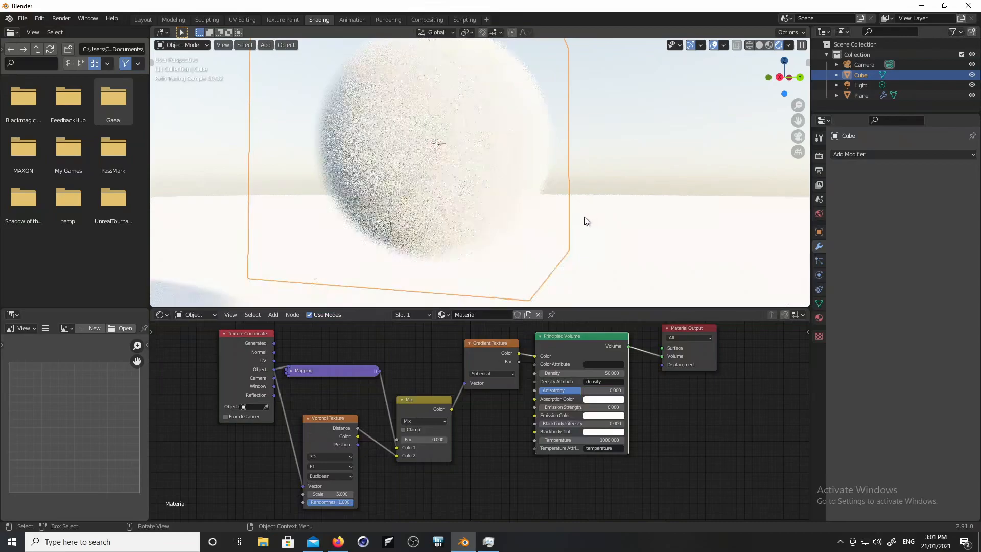
{"action": "mouse_move", "coordinate": [582, 219]}
{"action": "middle_mouse_down"}
{"action": "mouse_move", "coordinate": [579, 183]}
{"action": "mouse_move", "coordinate": [587, 206]}
{"action": "middle_mouse_up"}
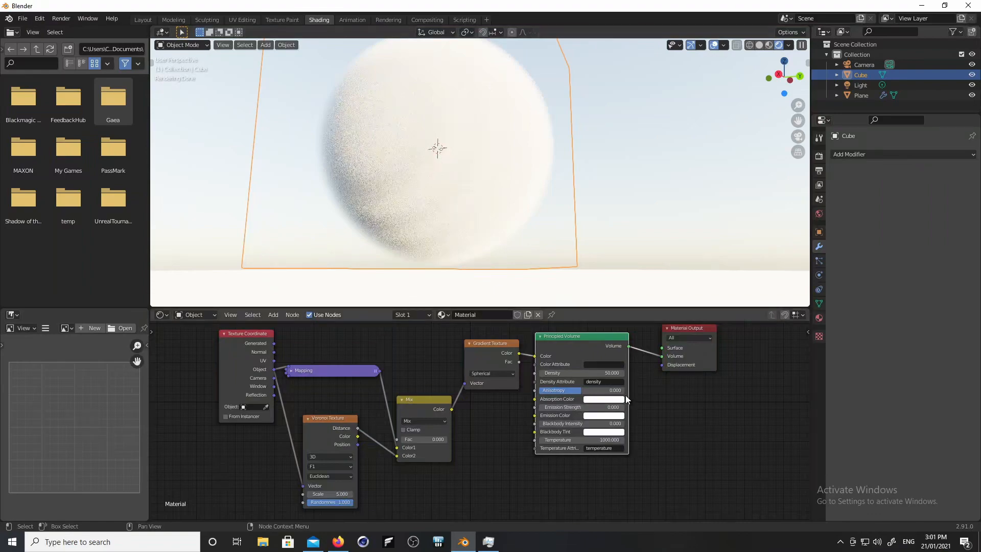
- Try a Principled Volume Density of 200, and reduce it to 30
{"action": "left_click", "coordinate": [605, 373]}
{"action": "type", "text": "200"}
{"action": "key", "text": "Return"}
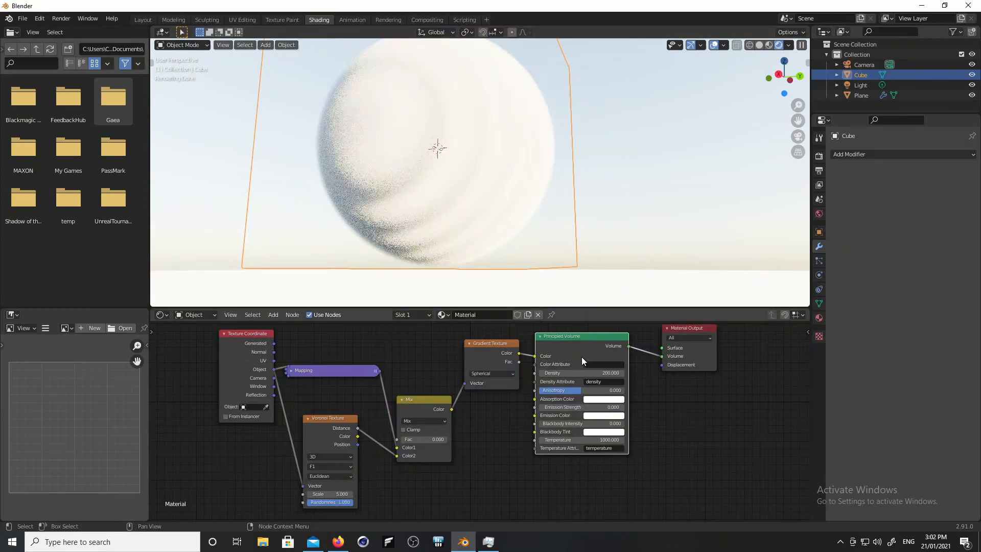
{"action": "left_click", "coordinate": [588, 373]}
{"action": "type", "text": "30"}
{"action": "key", "text": "Return"}
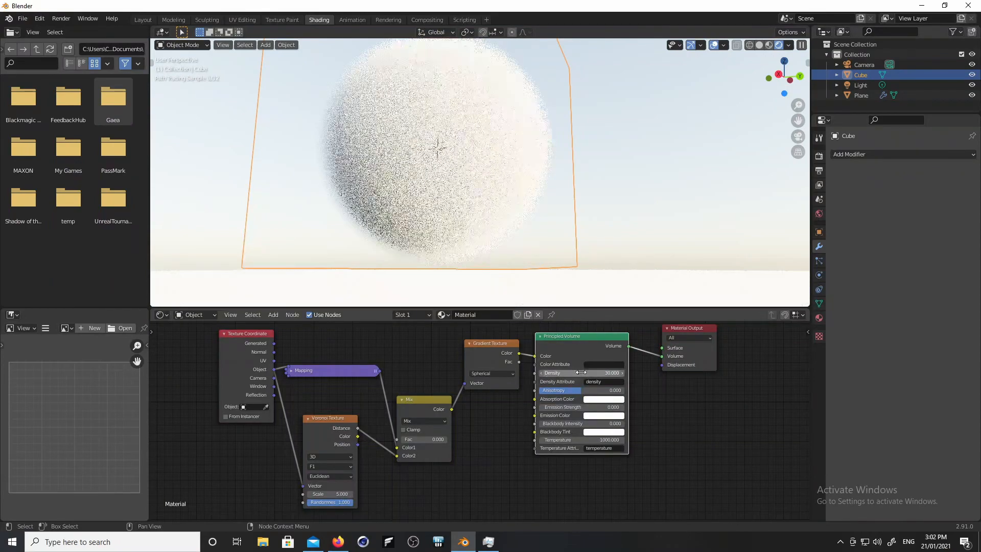
- Set the Step Rate in the cube material's volume settings to 0.1
{"action": "left_click", "coordinate": [818, 157]}
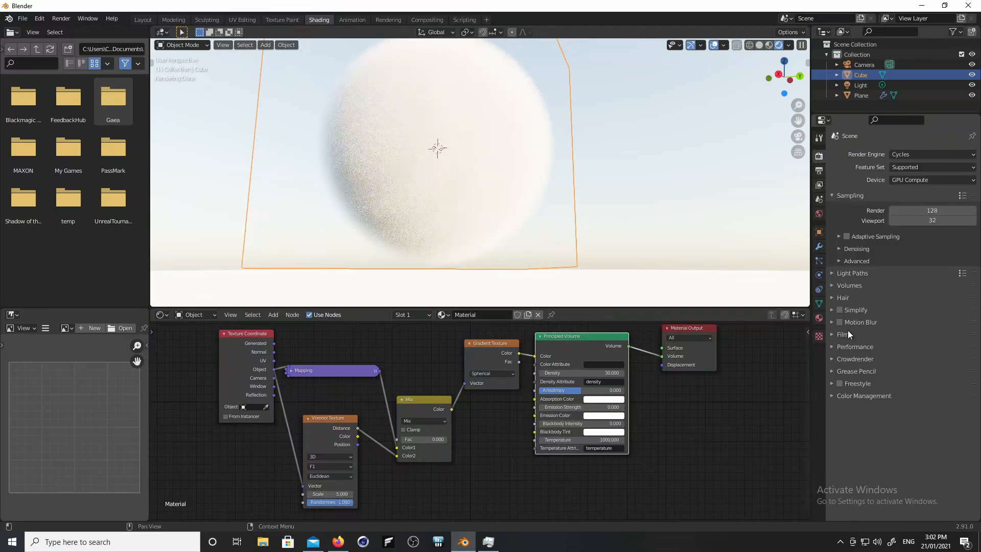
{"action": "left_click", "coordinate": [833, 284]}
{"action": "left_click", "coordinate": [836, 284]}
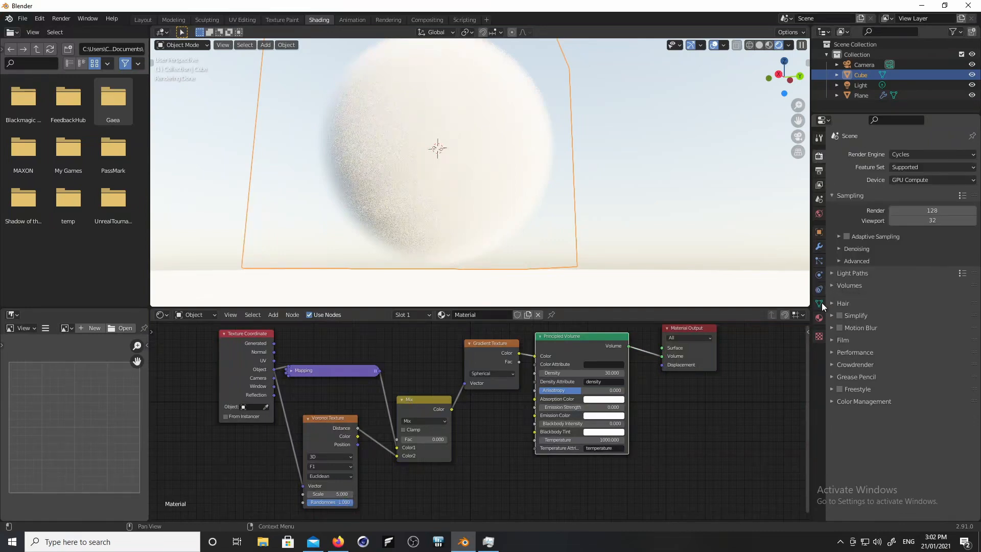
{"action": "left_click", "coordinate": [819, 318]}
{"action": "left_click", "coordinate": [842, 289]}
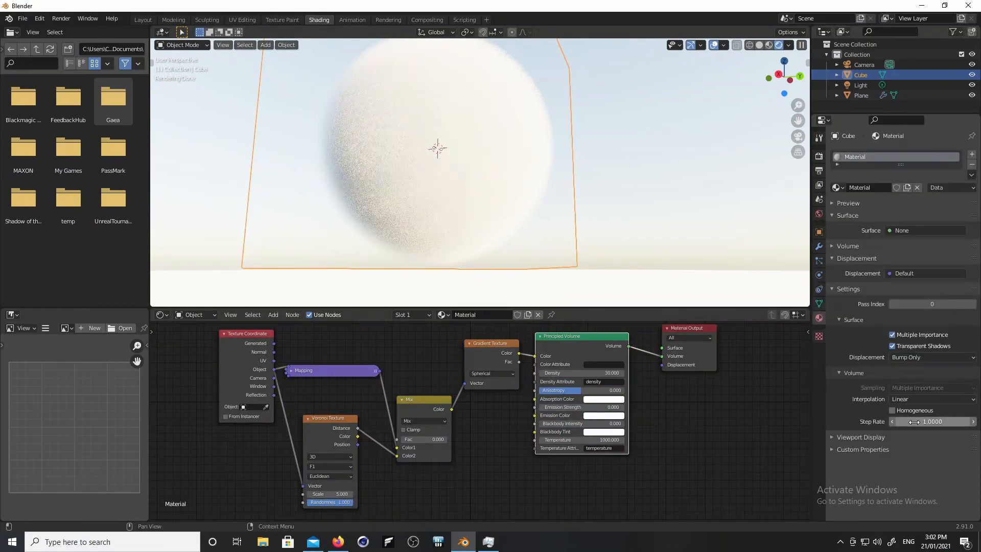
{"action": "left_click", "coordinate": [912, 420]}
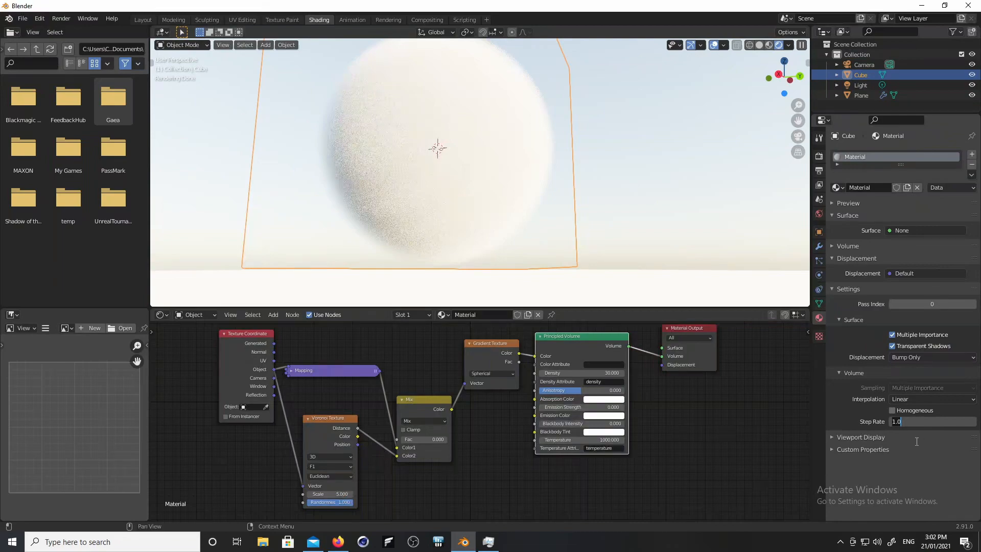
{"action": "key", "text": "BackSpace"}
{"action": "key", "text": "BackSpace"}
{"action": "key", "text": "BackSpace"}
{"action": "type", "text": "0.1"}
{"action": "key", "text": "Return"}
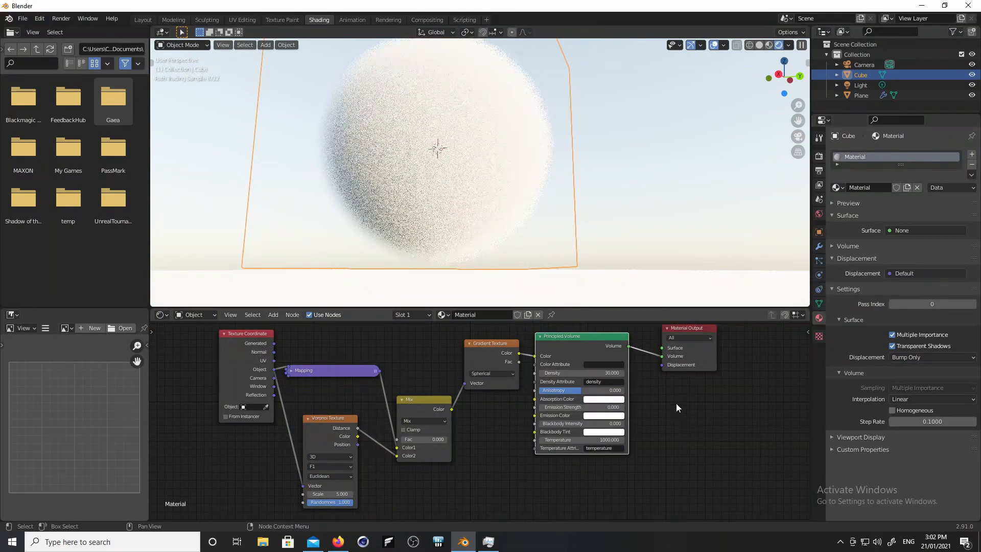
- Set the Principled Volume's Density to 100
{"action": "double_click", "coordinate": [601, 373]}
{"action": "key", "text": "BackSpace"}
{"action": "key", "text": "BackSpace"}
{"action": "key", "text": "BackSpace"}
{"action": "key", "text": "BackSpace"}
{"action": "type", "text": "100"}
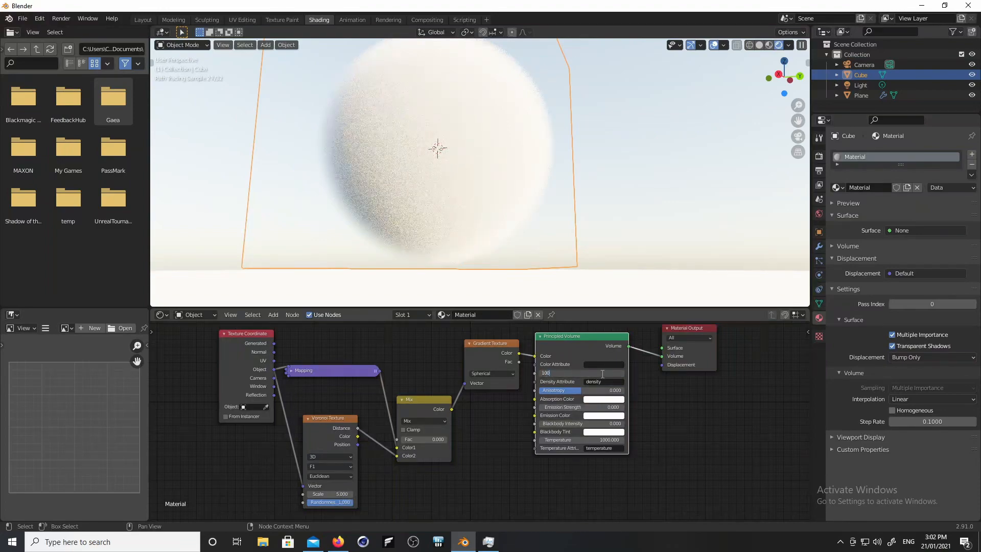
{"action": "key", "text": "Return"}
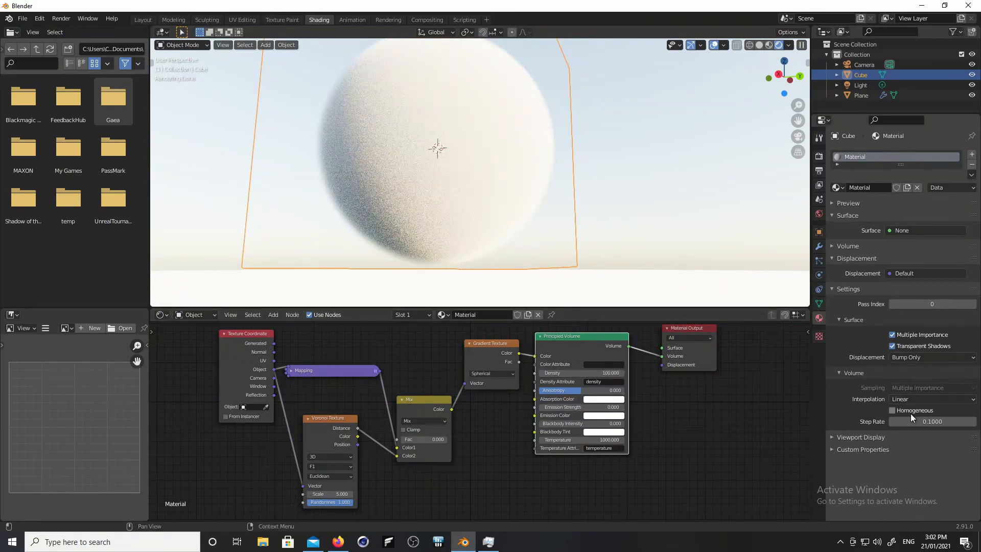
- Set the material's volume Step Rate back to 1
{"action": "left_click", "coordinate": [922, 421]}
{"action": "type", "text": "1"}
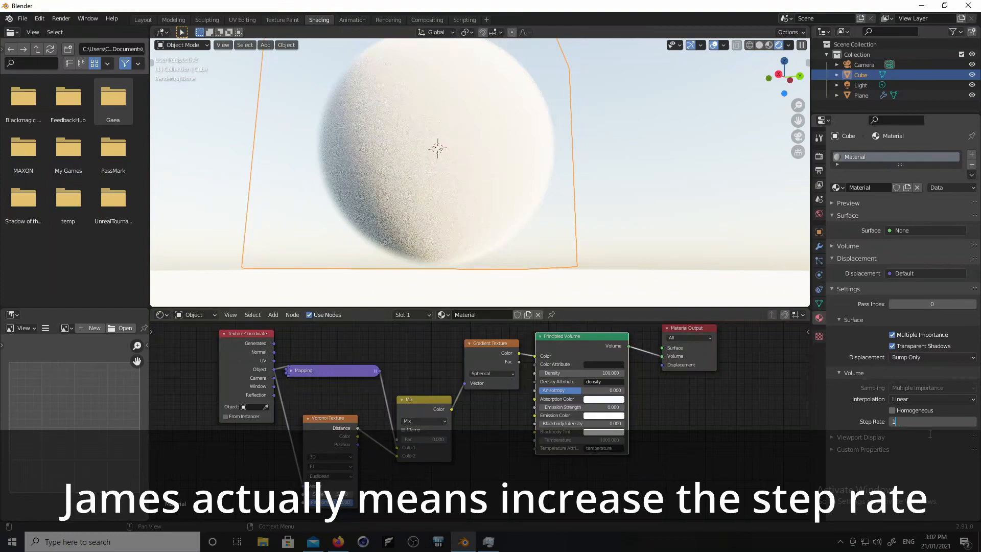
{"action": "key", "text": "Return"}
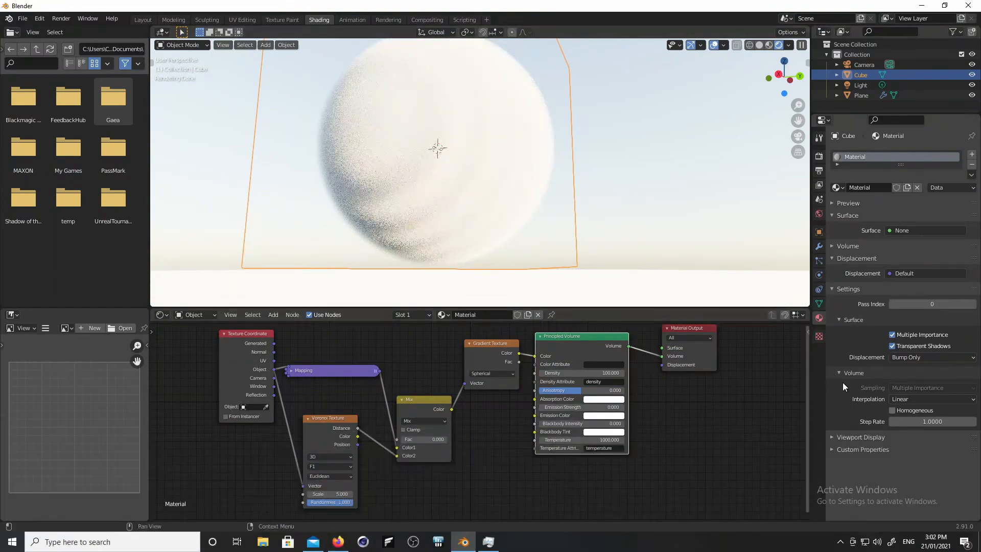
{"action": "left_click", "coordinate": [924, 421]}
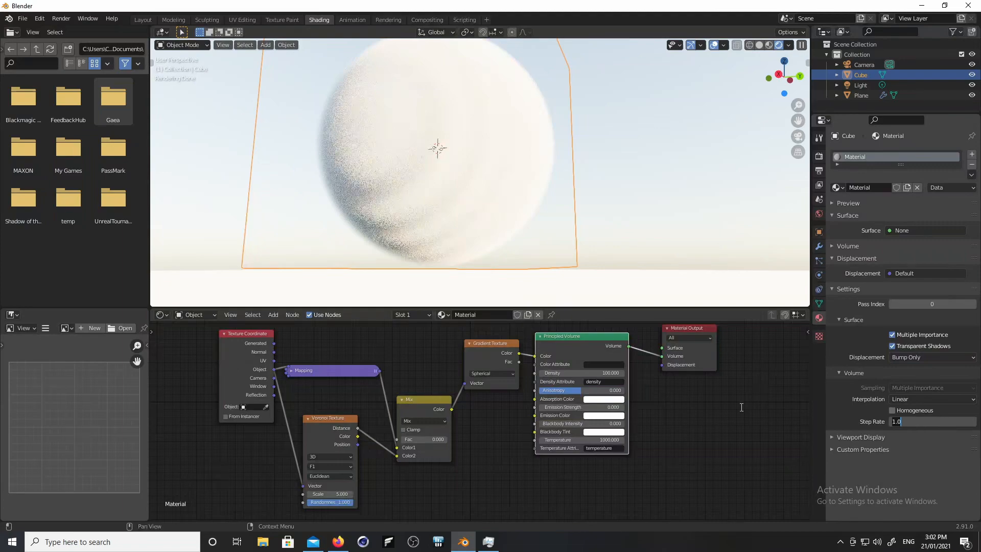
{"action": "key", "text": "Return"}
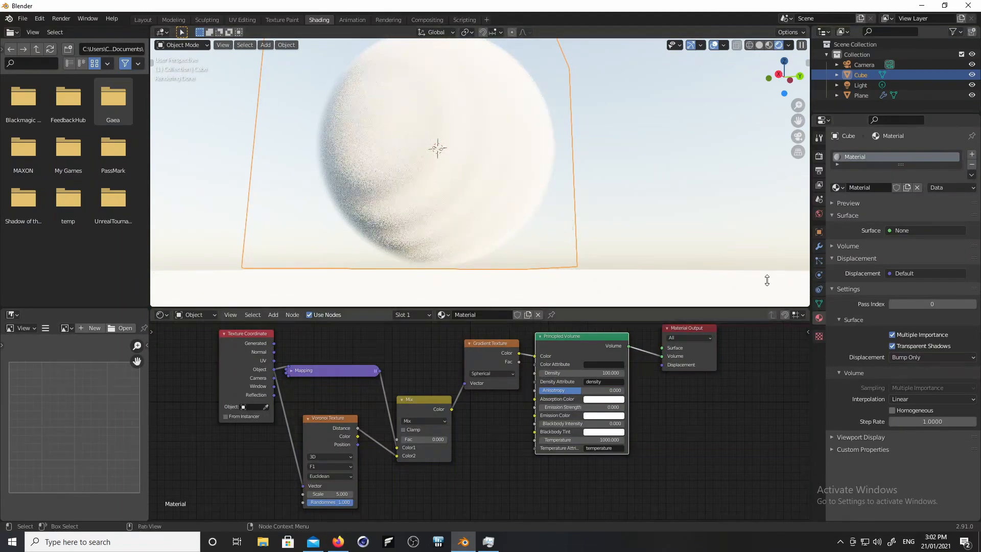
- Enable Adaptive Sampling in the scene's Cycles render settings
{"action": "left_click", "coordinate": [819, 155]}
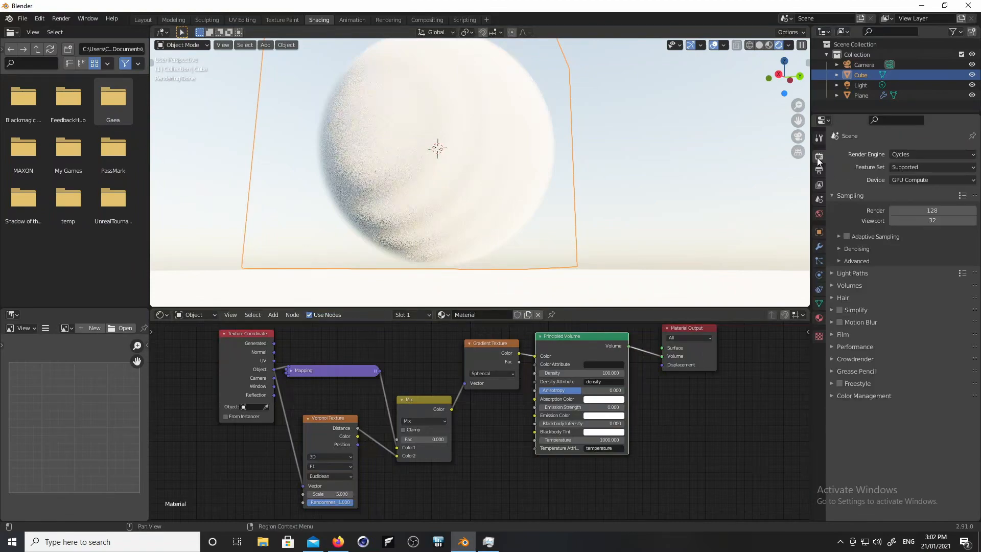
{"action": "left_click", "coordinate": [846, 237]}
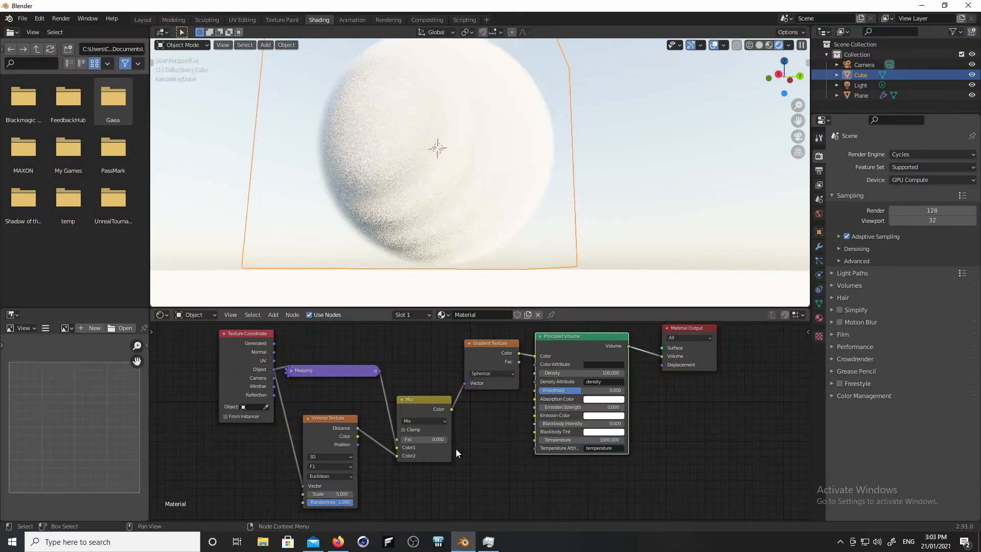
- Change the Mix node's blending mode to Overlay and set its Fac to 0.567
{"action": "left_click", "coordinate": [426, 422]}
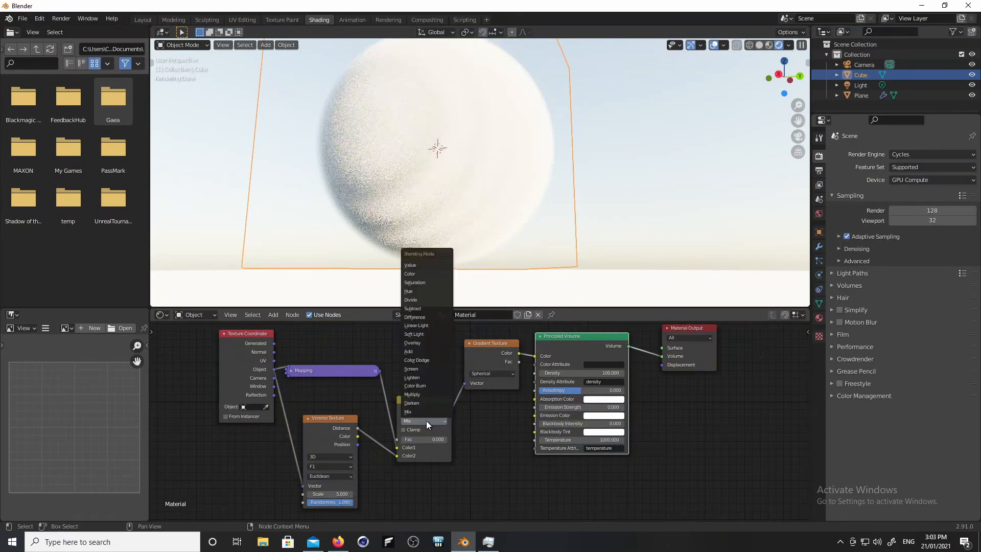
{"action": "left_click", "coordinate": [421, 343]}
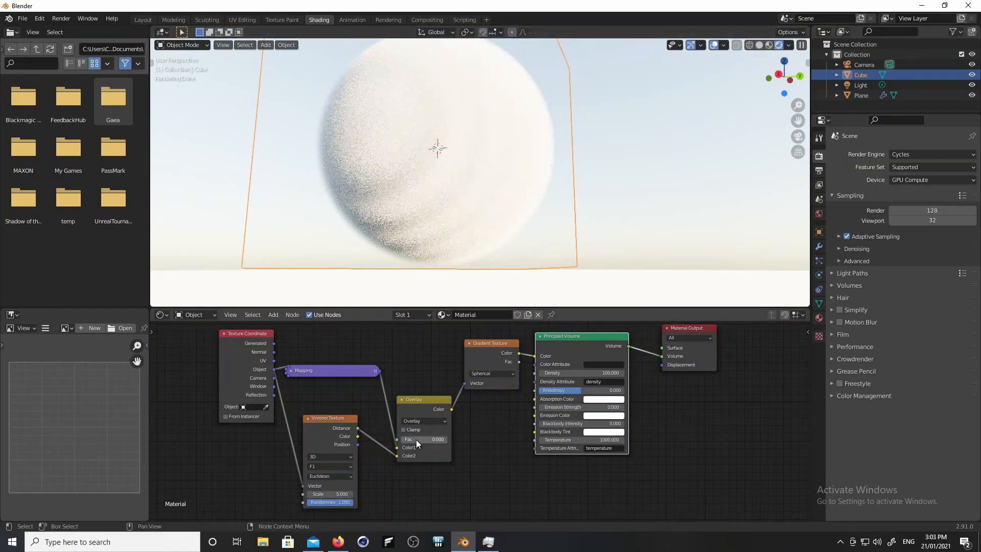
{"action": "left_click_drag", "start_coordinate": [415, 439], "coordinate": [449, 448]}
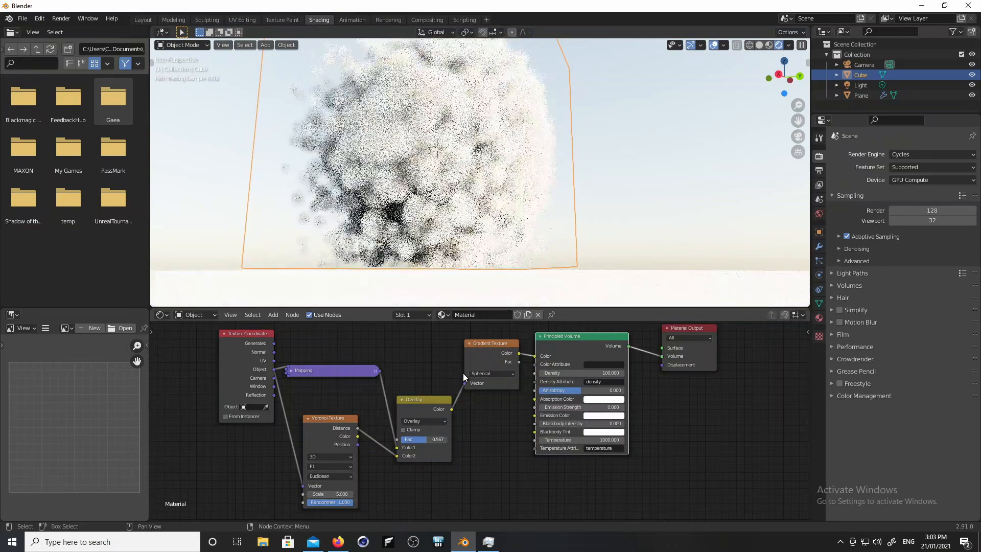
{"action": "scroll", "coordinate": [581, 221], "scroll_direction": "up", "scroll_amount": 3}
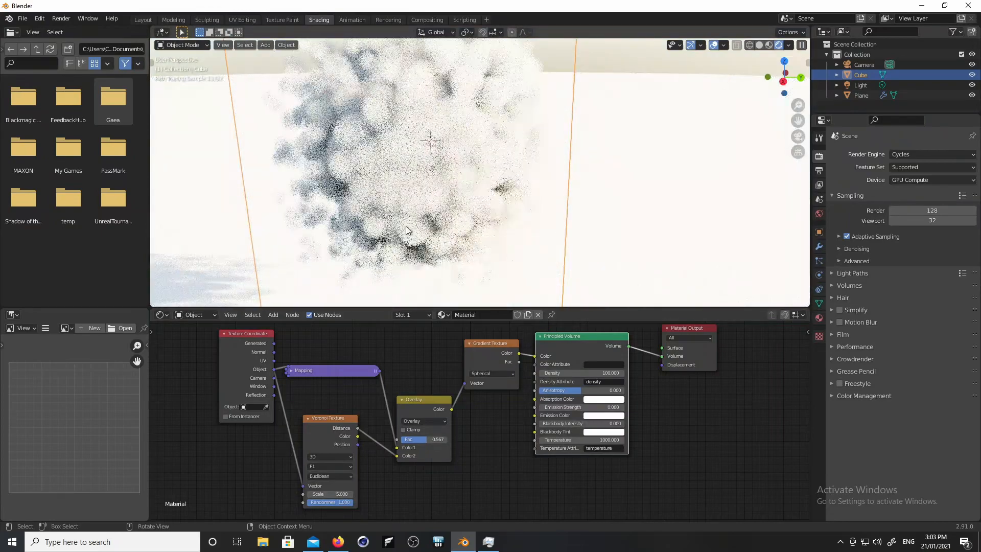
- Set the Voronoi Texture's Scale to 1.2 for larger cloud lumps
{"action": "left_click", "coordinate": [337, 493]}
{"action": "mouse_move", "coordinate": [482, 546]}
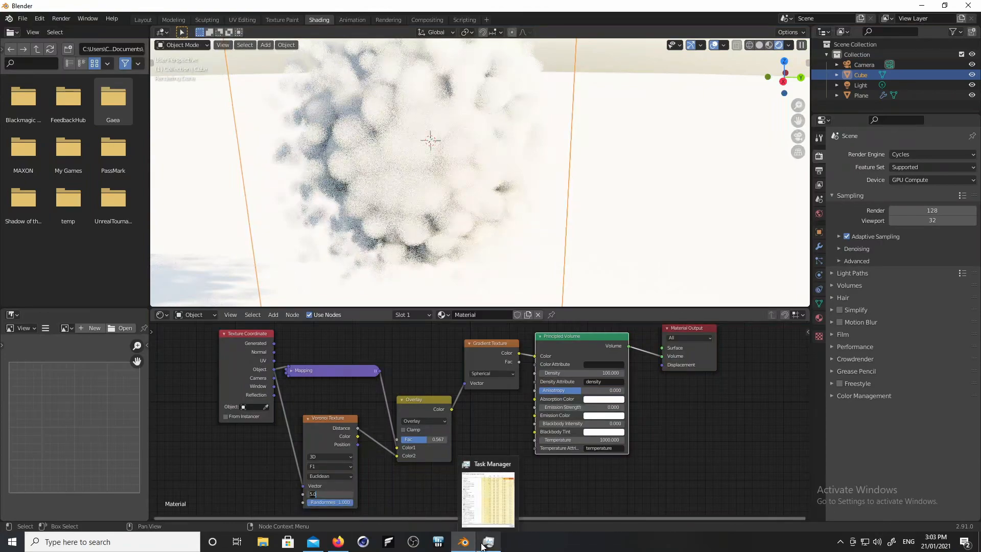
{"action": "type", "text": "1"}
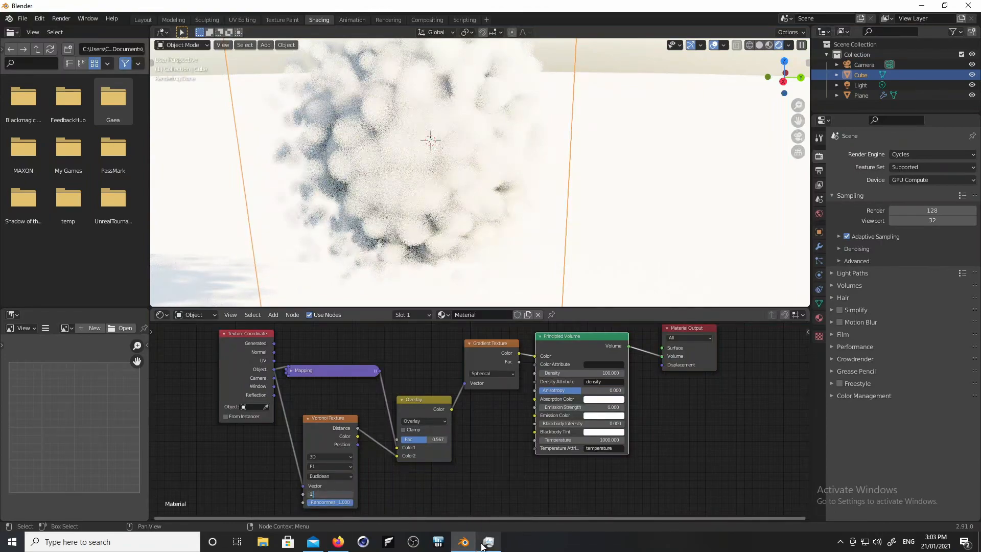
{"action": "type", "text": ".2"}
{"action": "key", "text": "Return"}
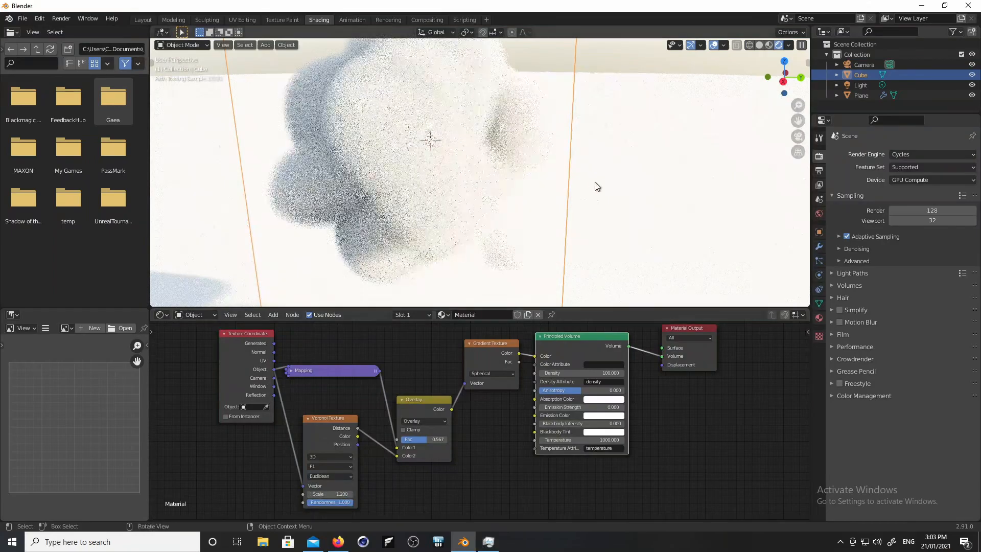
- Look at the cloud from the front and set the Mapping node's X and Y Scale to 0.75
{"action": "middle_click_drag", "start_coordinate": [560, 189], "coordinate": [635, 226]}
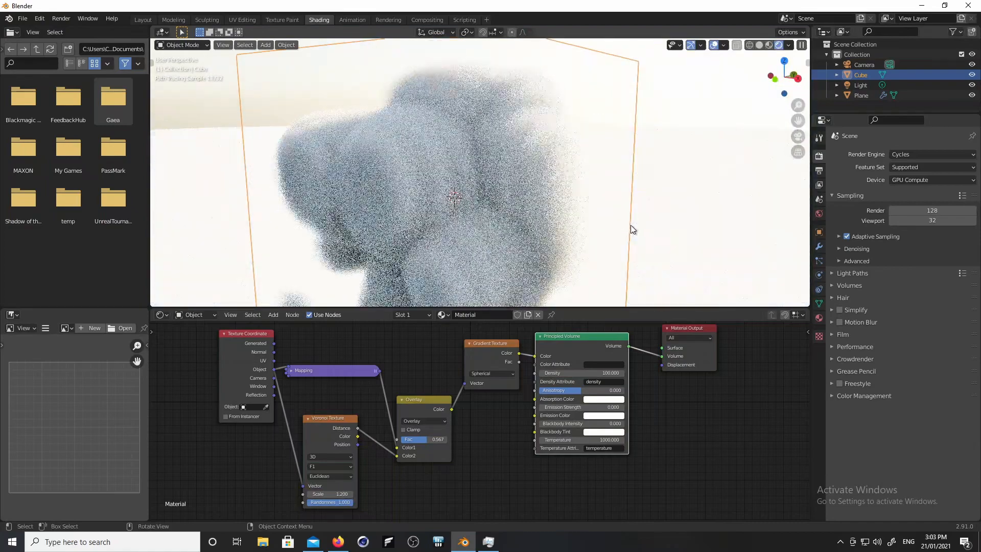
{"action": "key", "text": "KP_1"}
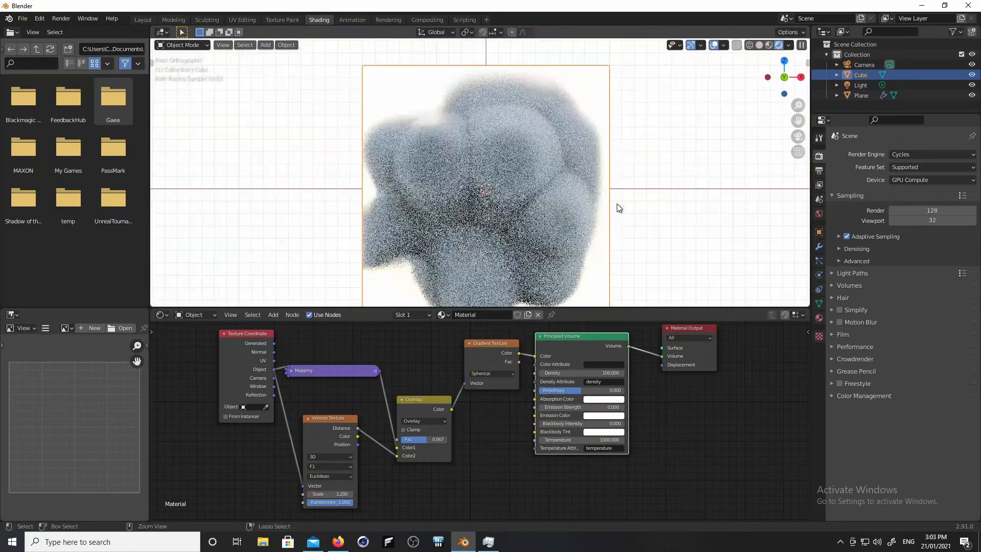
{"action": "middle_click_drag", "start_coordinate": [618, 205], "coordinate": [626, 181], "text": "ctrl"}
{"action": "scroll", "coordinate": [630, 214], "scroll_direction": "down", "scroll_amount": 5}
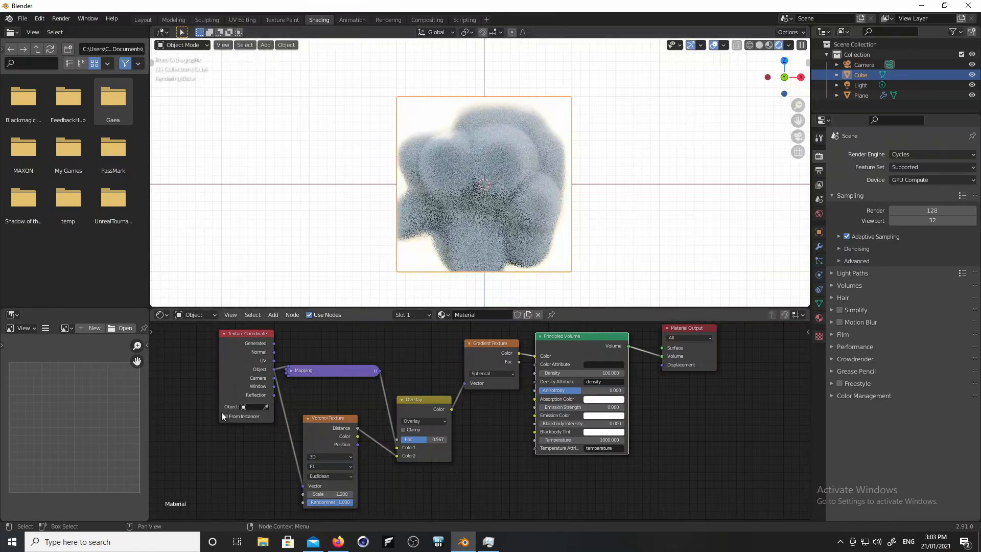
{"action": "left_click", "coordinate": [290, 370]}
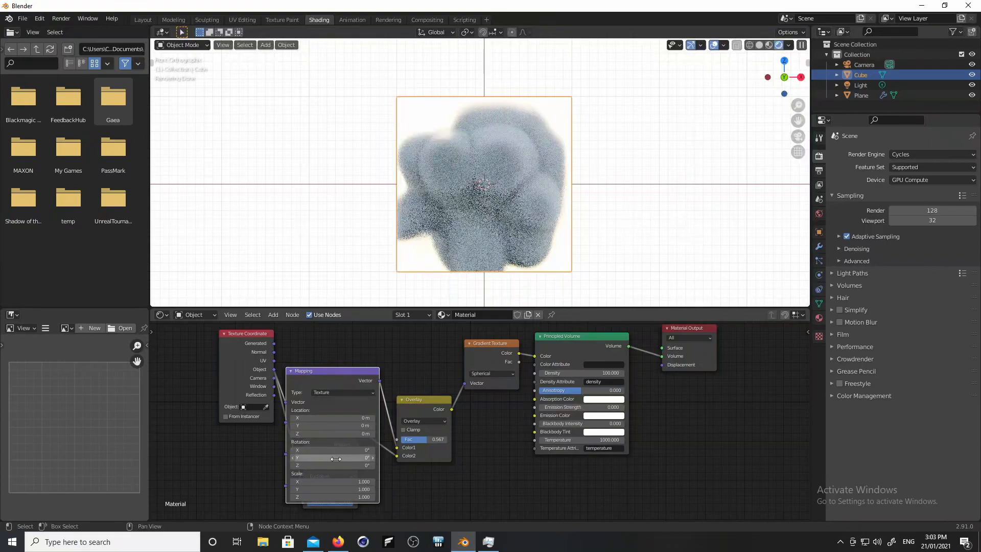
{"action": "left_click", "coordinate": [343, 482]}
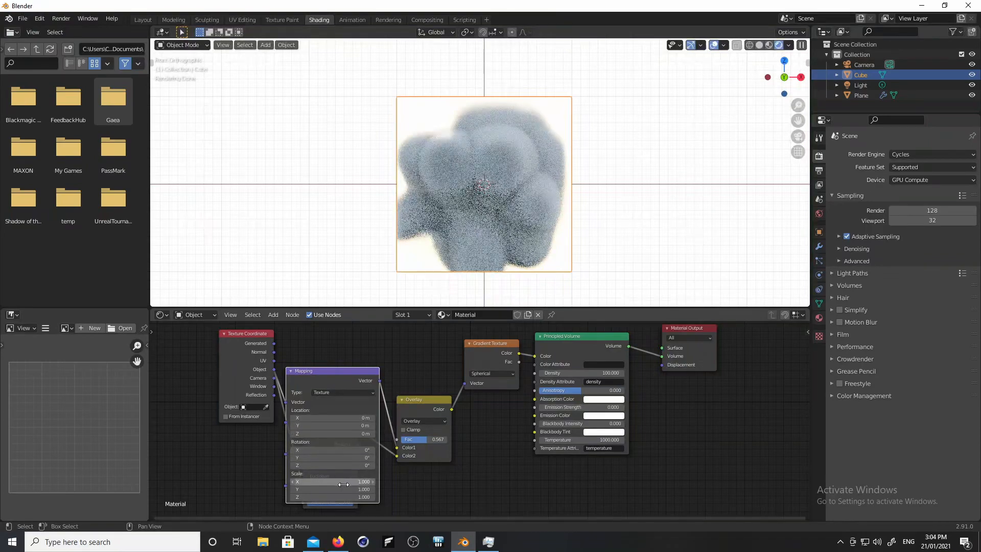
{"action": "type", "text": "1.00.75"}
{"action": "key", "text": "Return"}
{"action": "left_click", "coordinate": [343, 488]}
{"action": "type", "text": "0"}
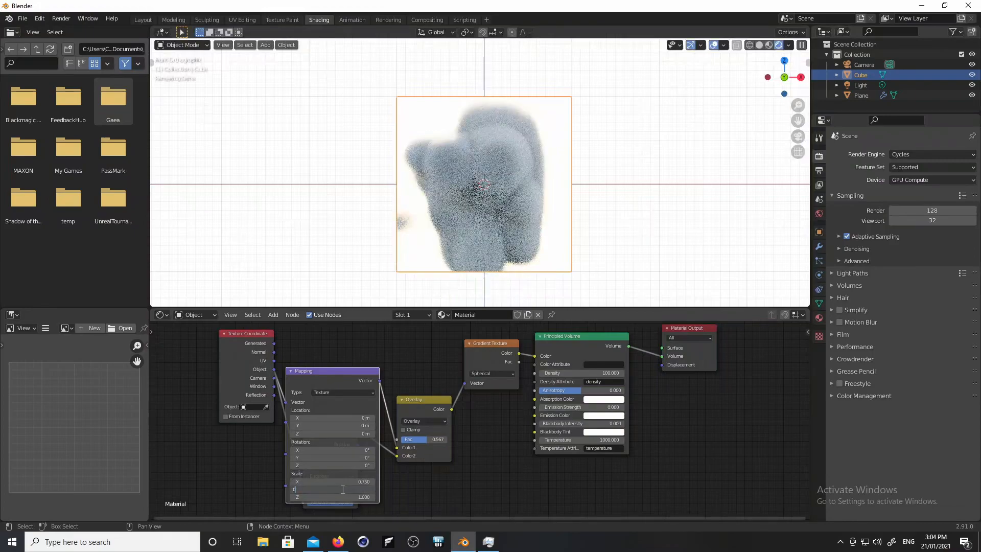
{"action": "type", "text": ".75"}
{"action": "key", "text": "Return"}
- Inspect the cloud from the camera and front views, and study the flat-bottomed cloud artwork on the splash screen
{"action": "middle_click_drag", "start_coordinate": [582, 220], "coordinate": [449, 250]}
{"action": "key", "text": "KP_0"}
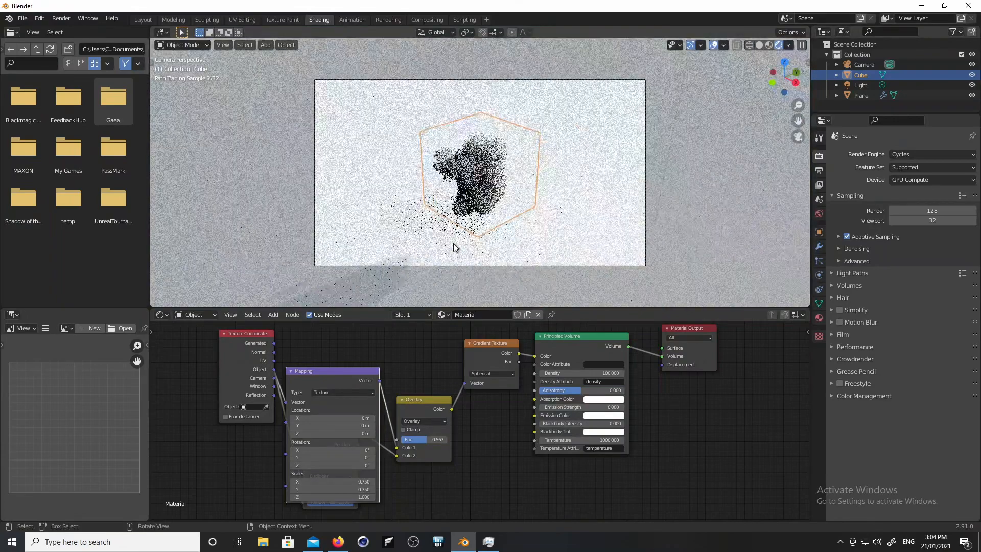
{"action": "key", "text": "KP_1"}
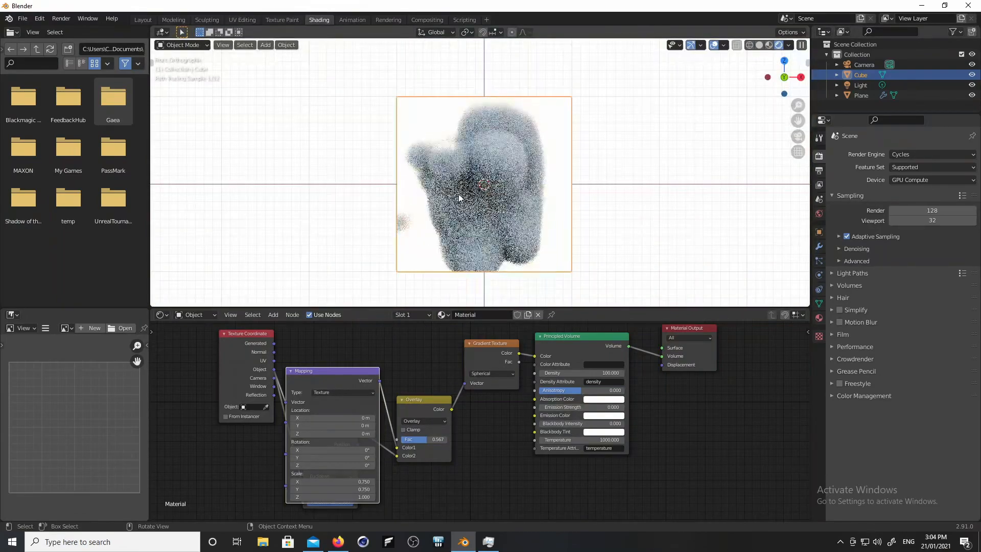
{"action": "left_click", "coordinate": [8, 19]}
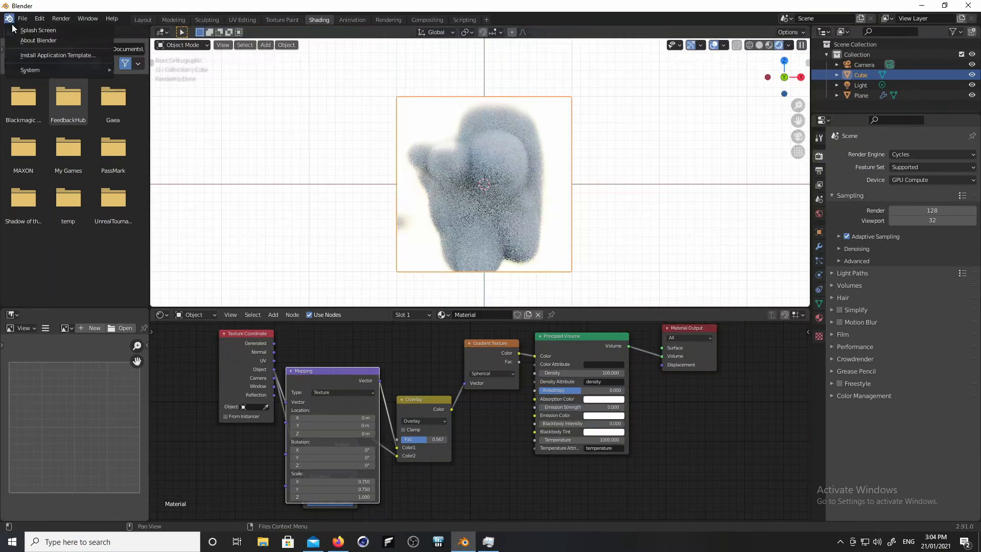
{"action": "left_click", "coordinate": [20, 32]}
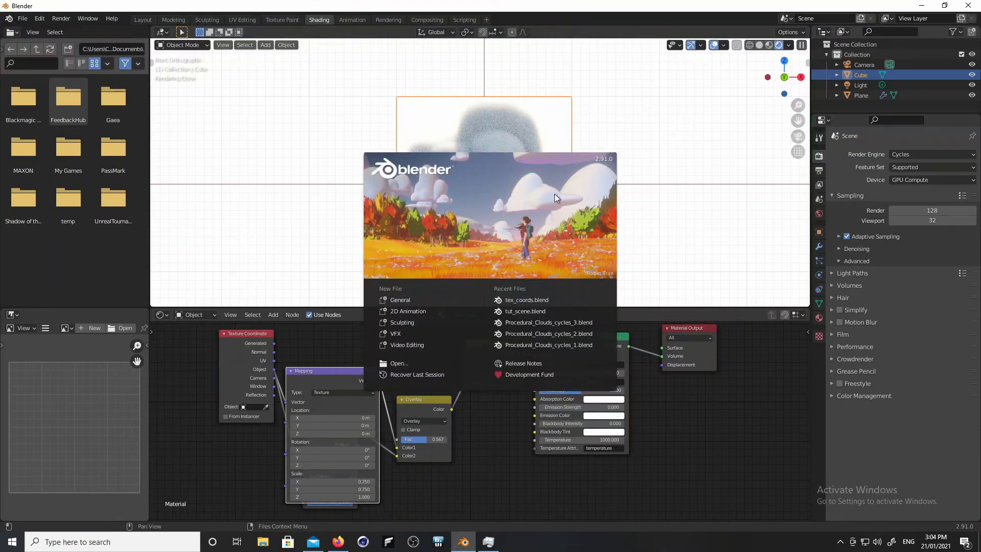
{"action": "left_click", "coordinate": [652, 159]}
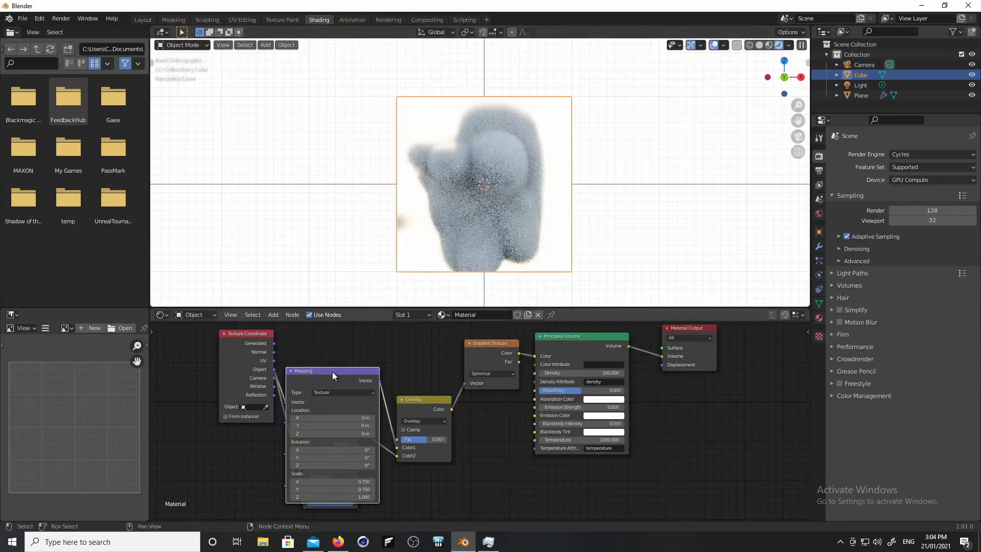
- Collapse the Mapping node, move it up, and insert a Vector Curves node between it and the Overlay node's Color1 input
{"action": "left_click", "coordinate": [290, 370]}
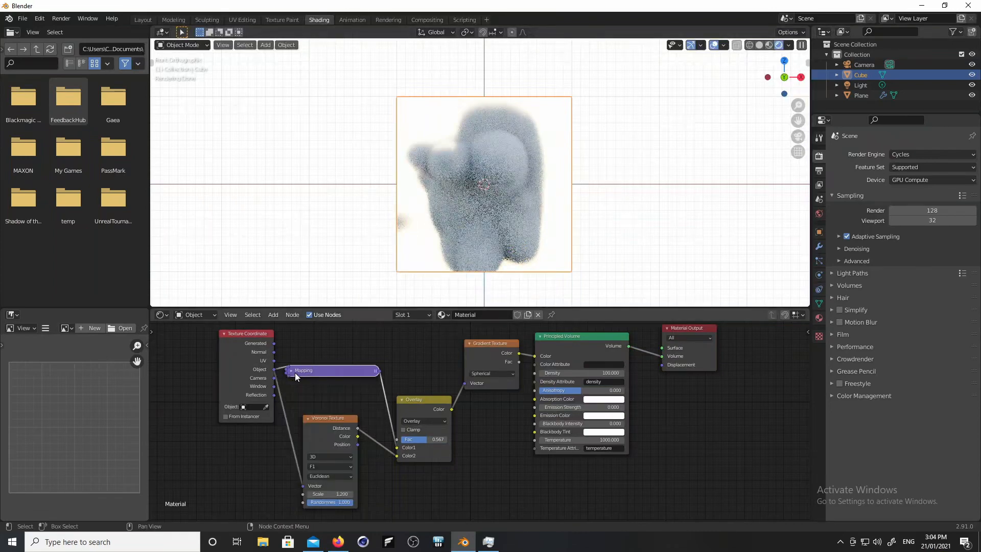
{"action": "left_click_drag", "start_coordinate": [315, 371], "coordinate": [313, 339]}
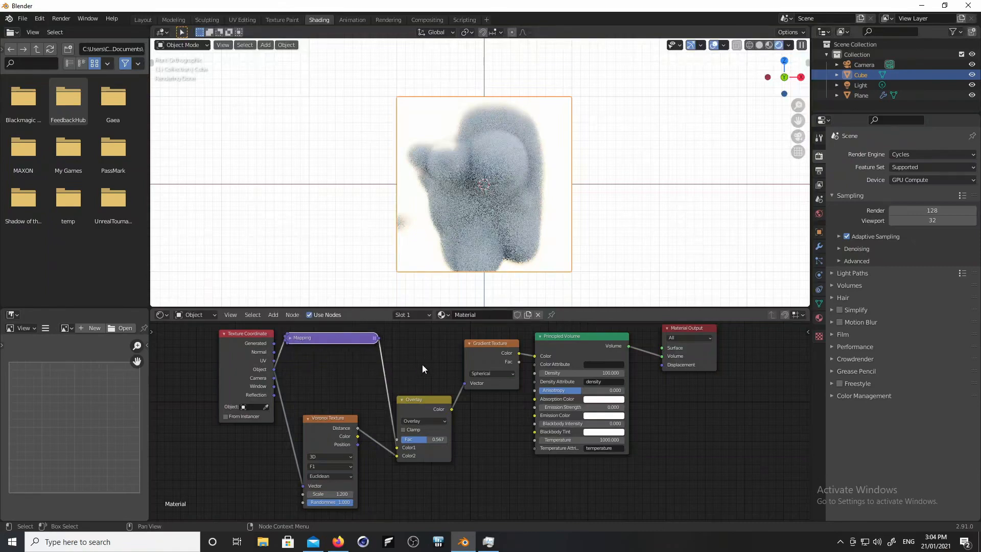
{"action": "key", "text": "shift+a"}
{"action": "left_click", "coordinate": [521, 452]}
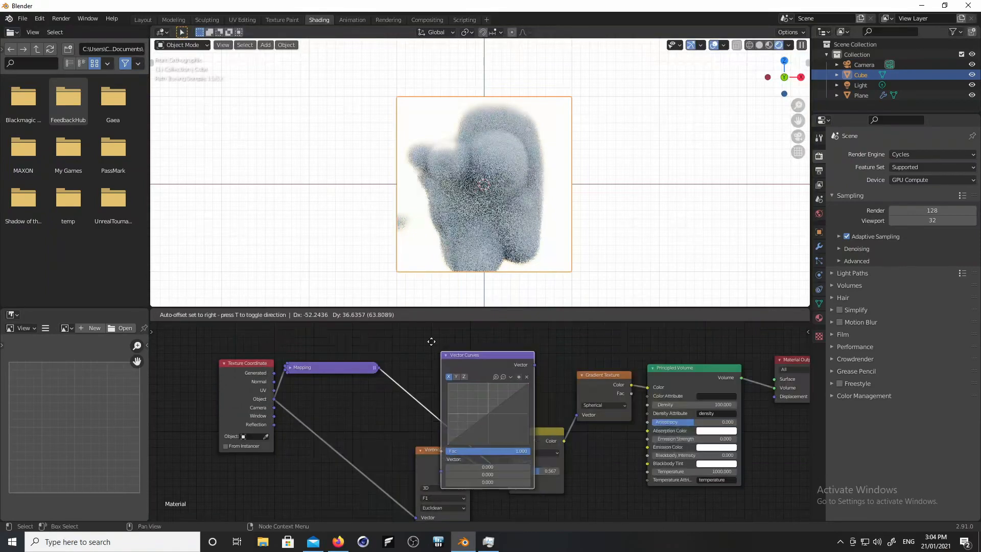
{"action": "left_click", "coordinate": [410, 329]}
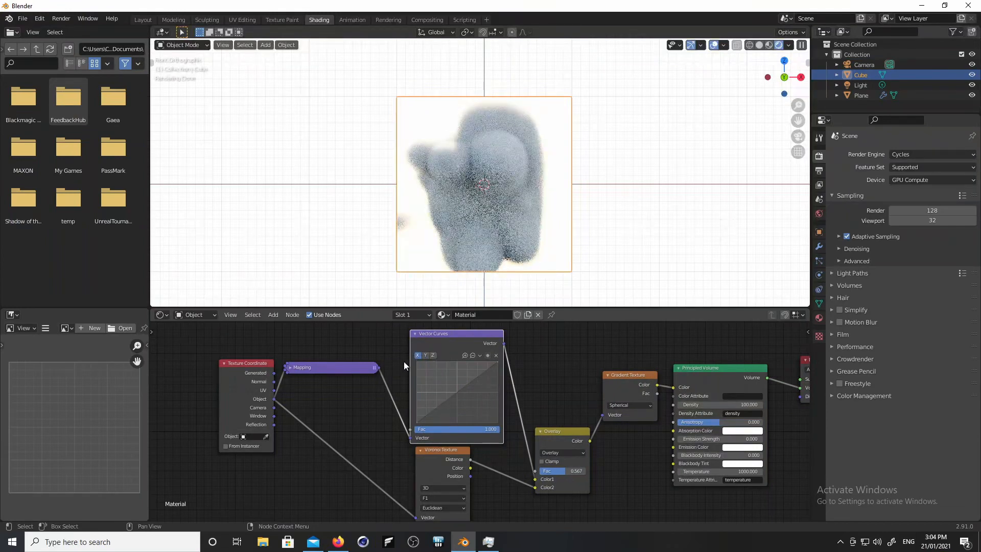
- Preview the Vector Curves output on the cube, and switch back to the Principled Volume output
{"action": "left_click", "coordinate": [469, 340], "text": "ctrl+shift"}
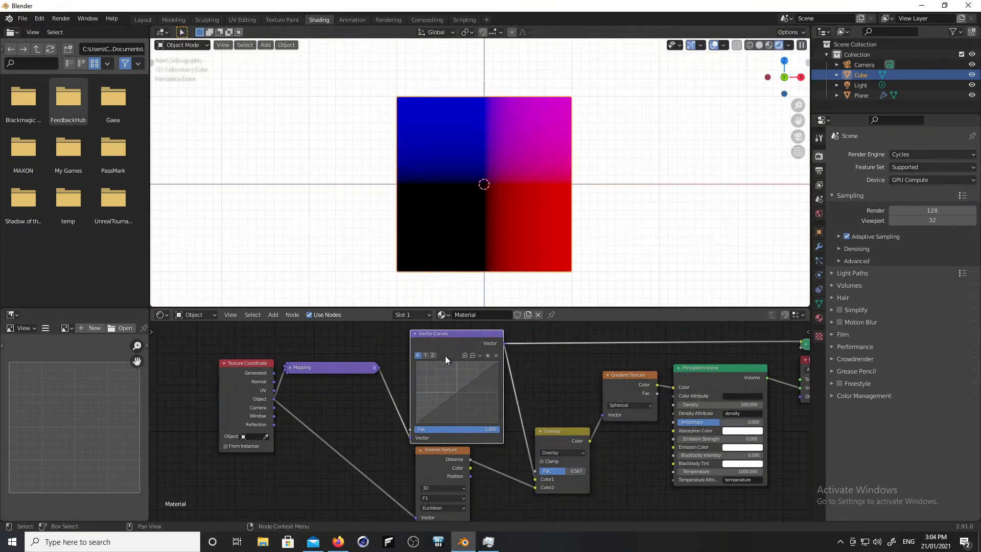
{"action": "middle_click_drag", "start_coordinate": [533, 382], "coordinate": [482, 408]}
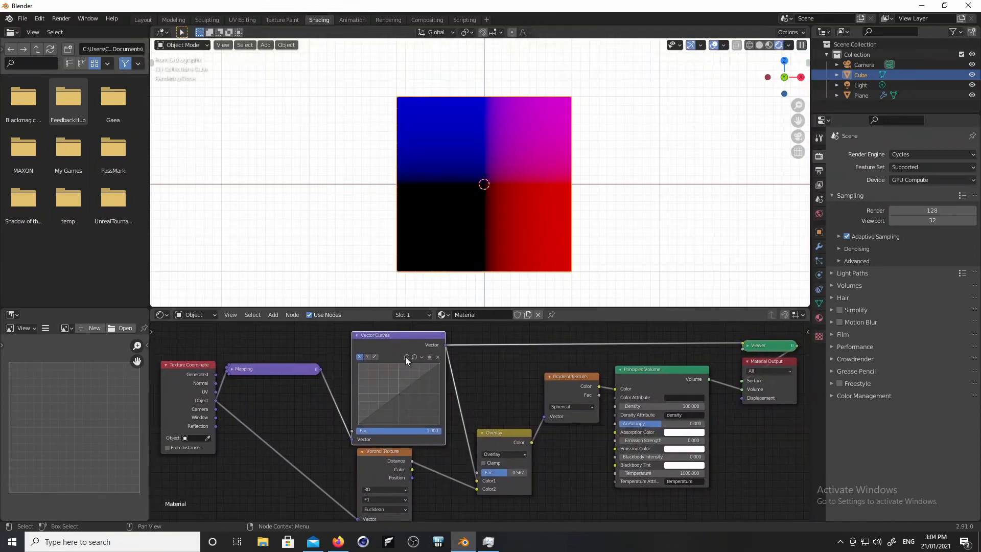
{"action": "left_click", "coordinate": [652, 387], "text": "ctrl+shift"}
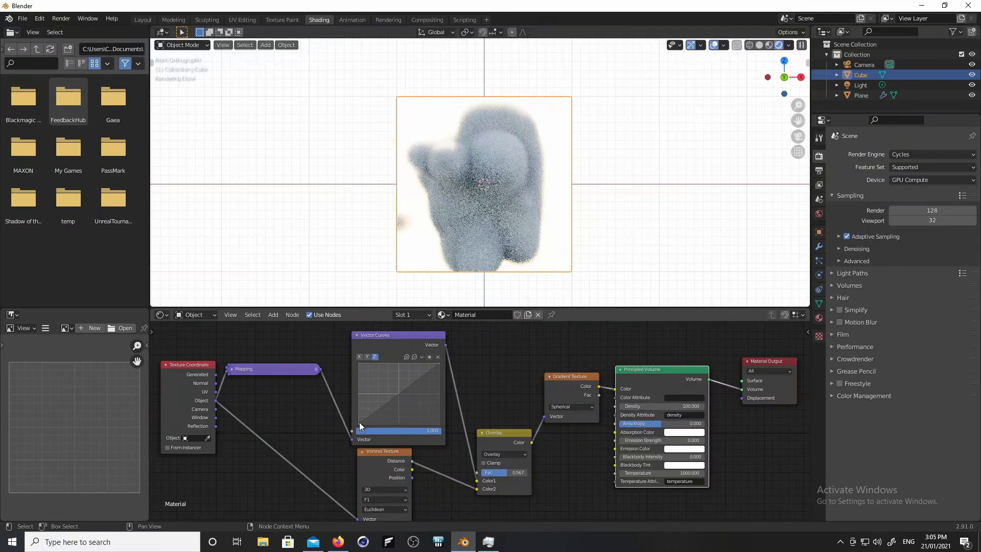
- Try trimming the cloud's underside by moving the lower end point of the Vector Curves Z curve to about X 0.18, Y -0.86
{"action": "left_click_drag", "start_coordinate": [359, 422], "coordinate": [381, 422]}
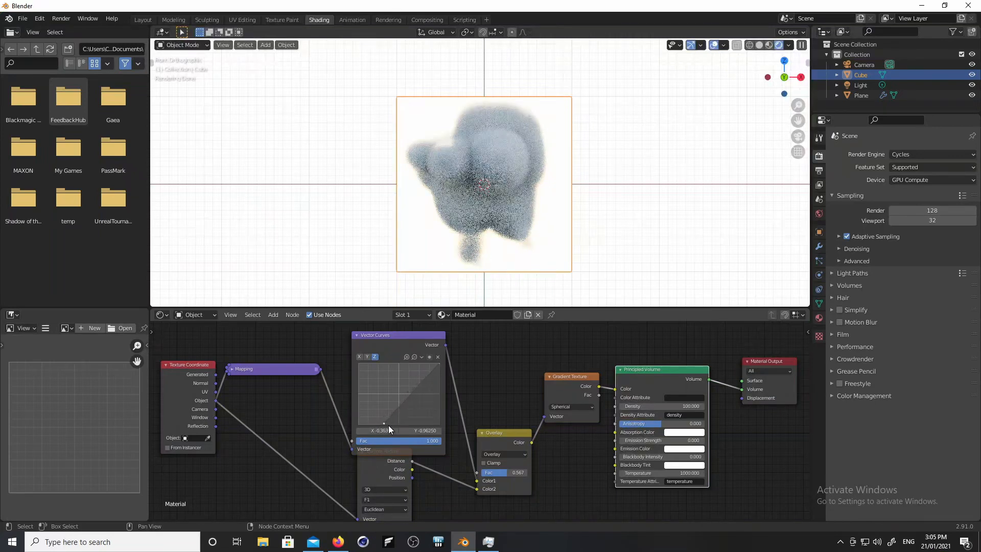
{"action": "left_click_drag", "start_coordinate": [388, 426], "coordinate": [392, 424]}
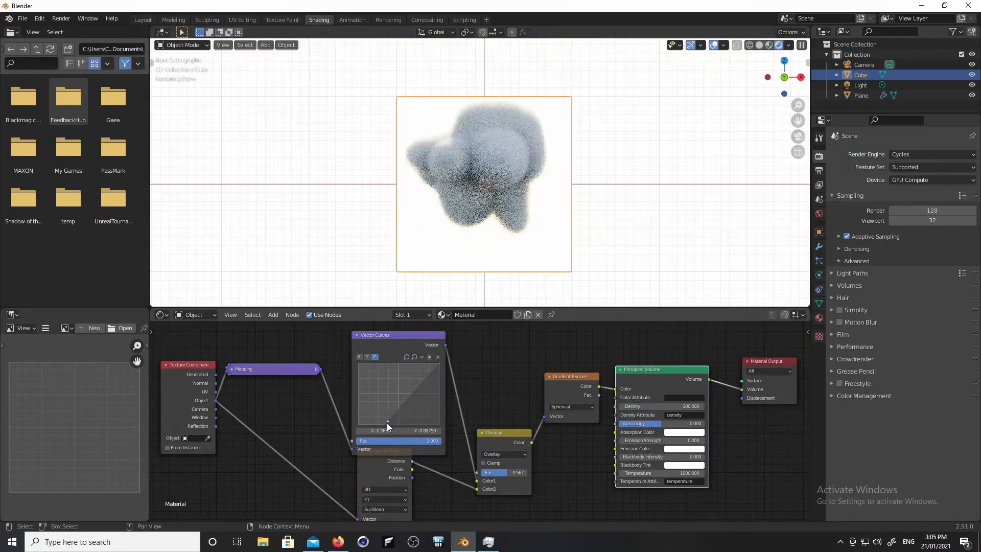
{"action": "left_click_drag", "start_coordinate": [397, 421], "coordinate": [397, 421]}
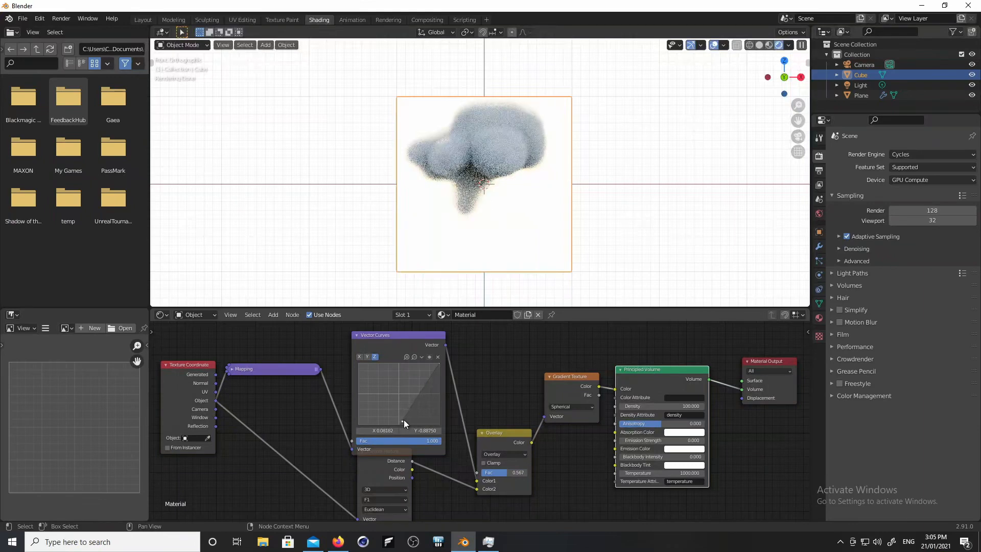
{"action": "left_click_drag", "start_coordinate": [407, 420], "coordinate": [406, 420]}
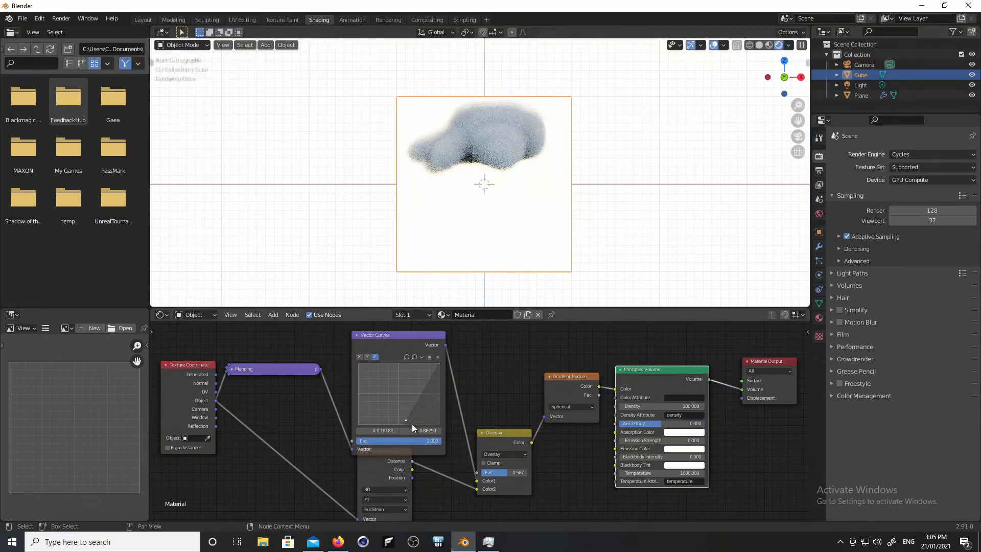
- Return the Z curve's lower end point near its corner and add a control point at about X -0.76, Y 0.09
{"action": "left_click_drag", "start_coordinate": [407, 421], "coordinate": [364, 428]}
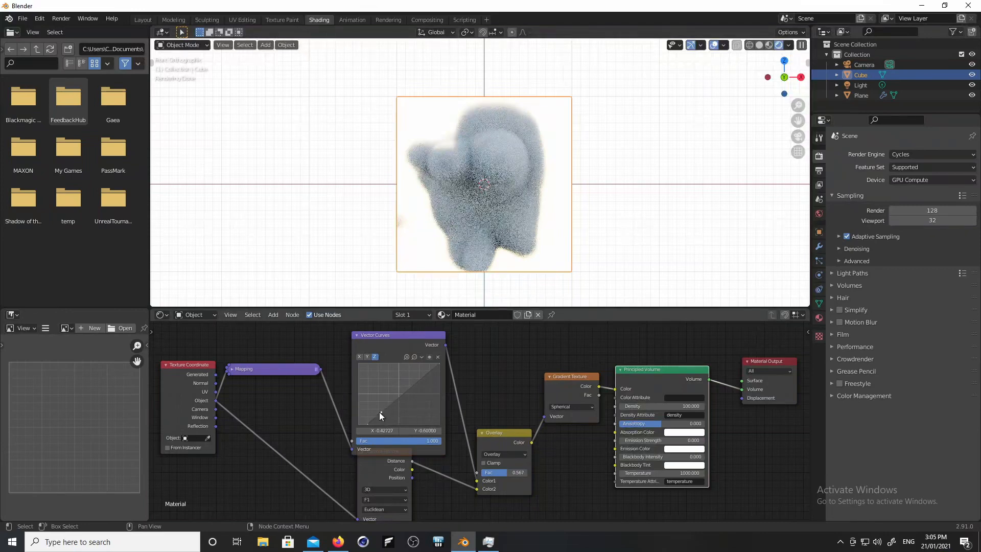
{"action": "left_click_drag", "start_coordinate": [379, 412], "coordinate": [368, 404]}
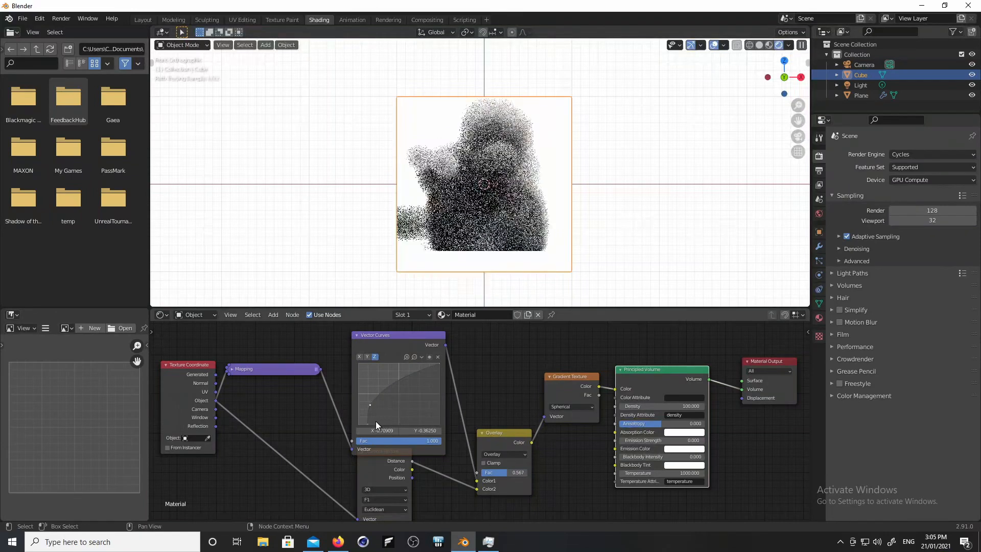
{"action": "left_click_drag", "start_coordinate": [370, 404], "coordinate": [368, 393]}
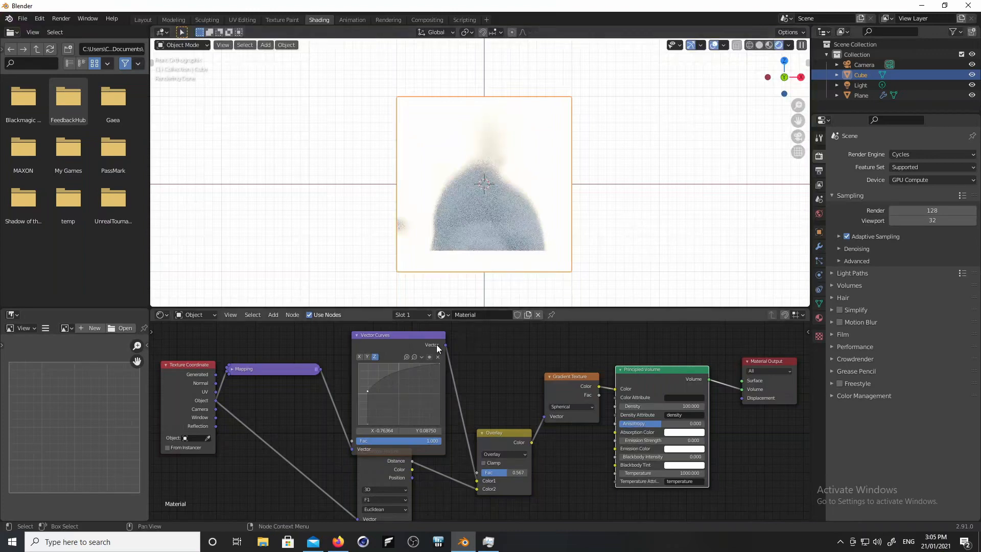
- Preview the Vector Curves output, and reshape the volume by lowering the Z curve's middle point to about X -0.69, Y -0.51
{"action": "left_click", "coordinate": [383, 346], "text": "ctrl+shift"}
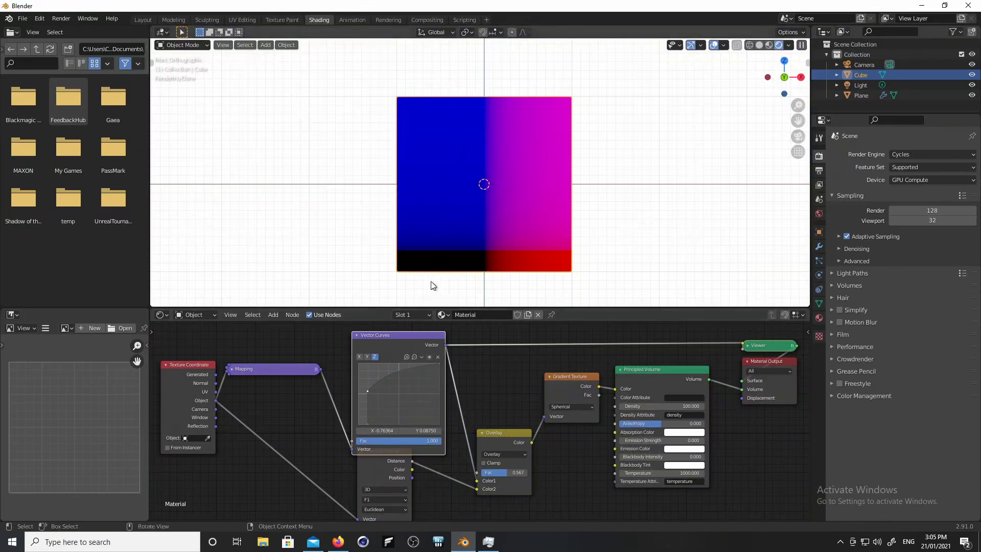
{"action": "left_click", "coordinate": [673, 381], "text": "ctrl+shift"}
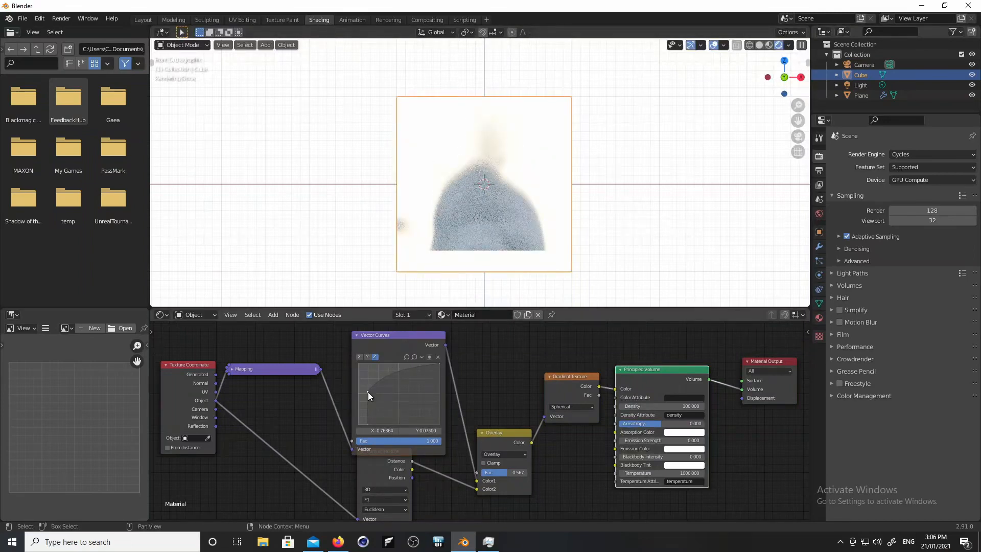
{"action": "left_click_drag", "start_coordinate": [368, 392], "coordinate": [367, 401]}
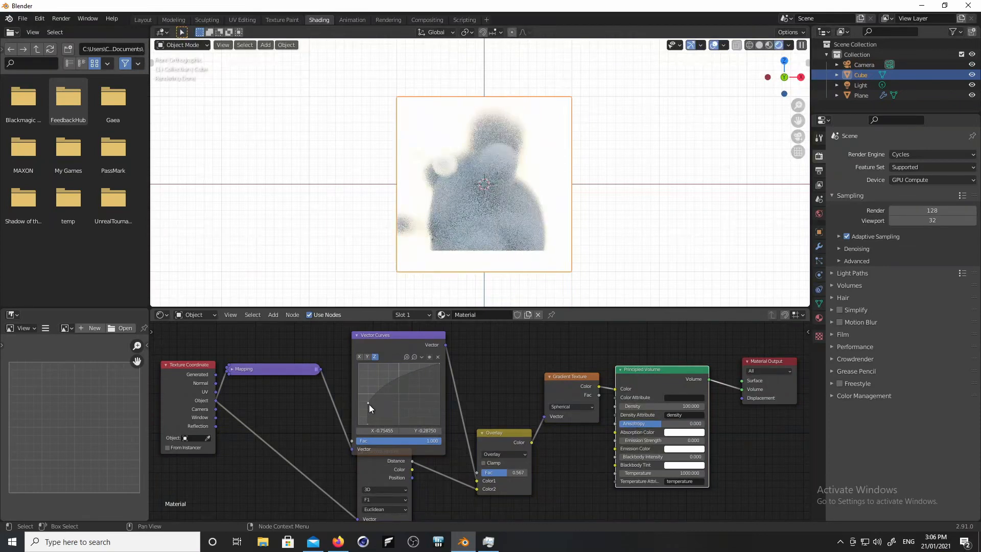
{"action": "left_click_drag", "start_coordinate": [368, 408], "coordinate": [369, 407]}
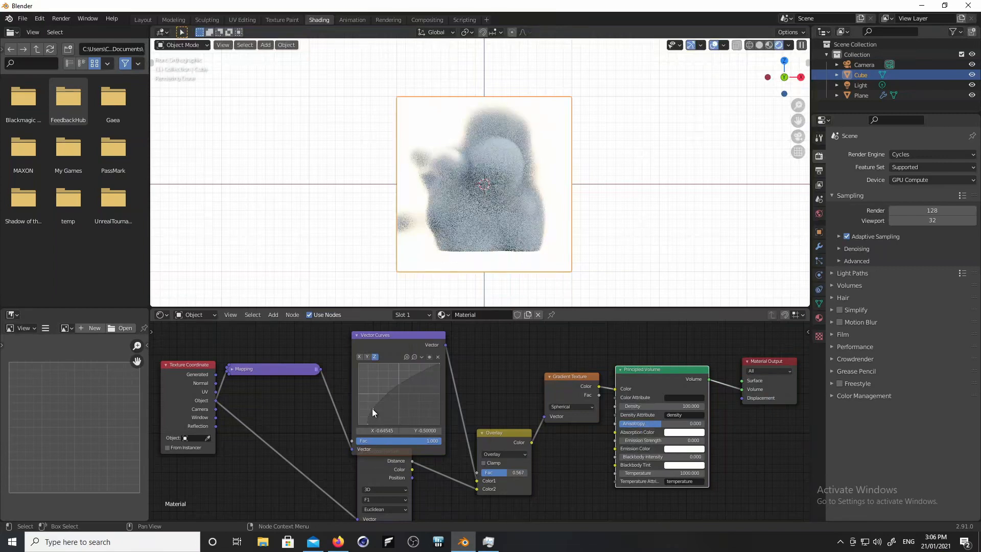
{"action": "left_click_drag", "start_coordinate": [372, 409], "coordinate": [373, 408]}
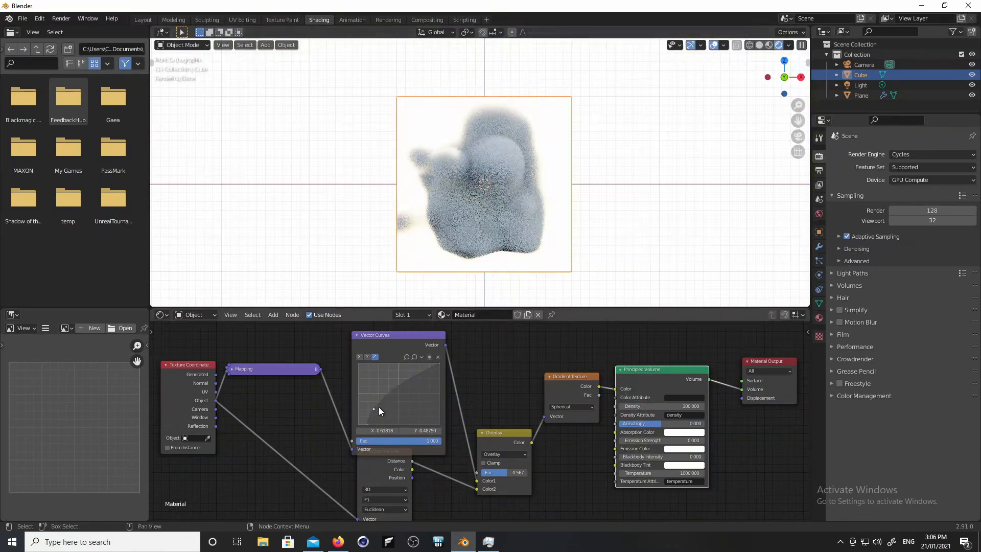
{"action": "scroll", "coordinate": [373, 408], "scroll_direction": "up", "scroll_amount": 2}
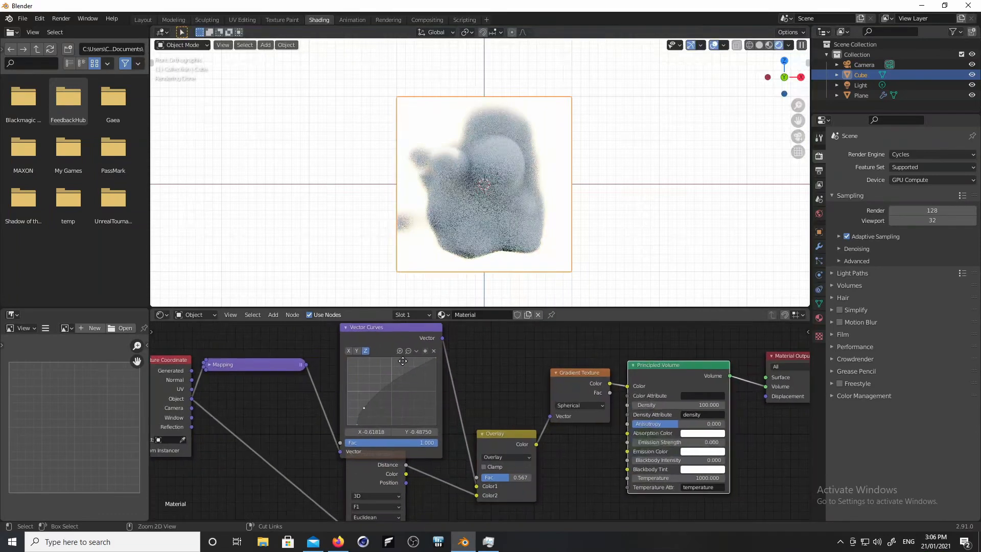
{"action": "left_click_drag", "start_coordinate": [349, 397], "coordinate": [346, 400]}
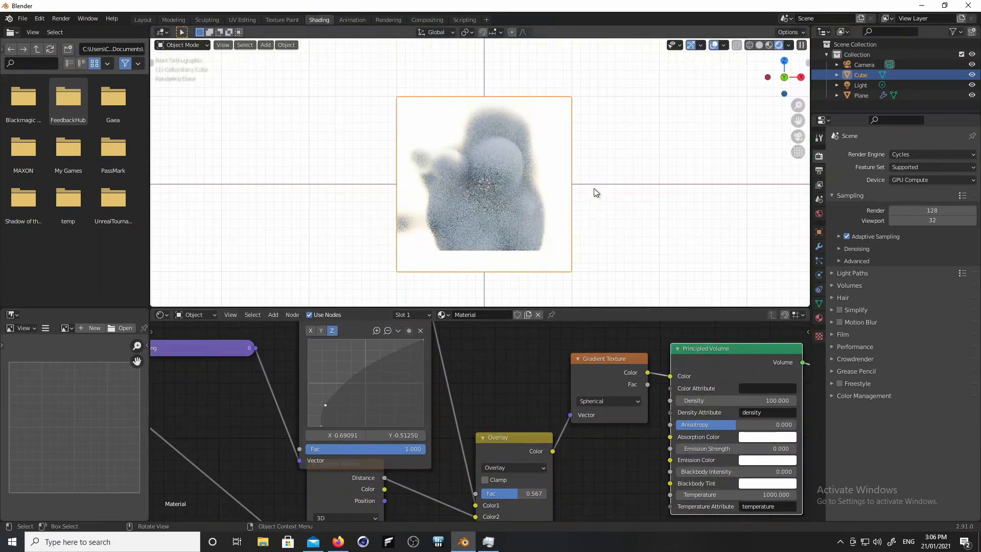
- Inspect the cloud volume and its flat base from the side and in perspective
{"action": "key", "text": "KP_3"}
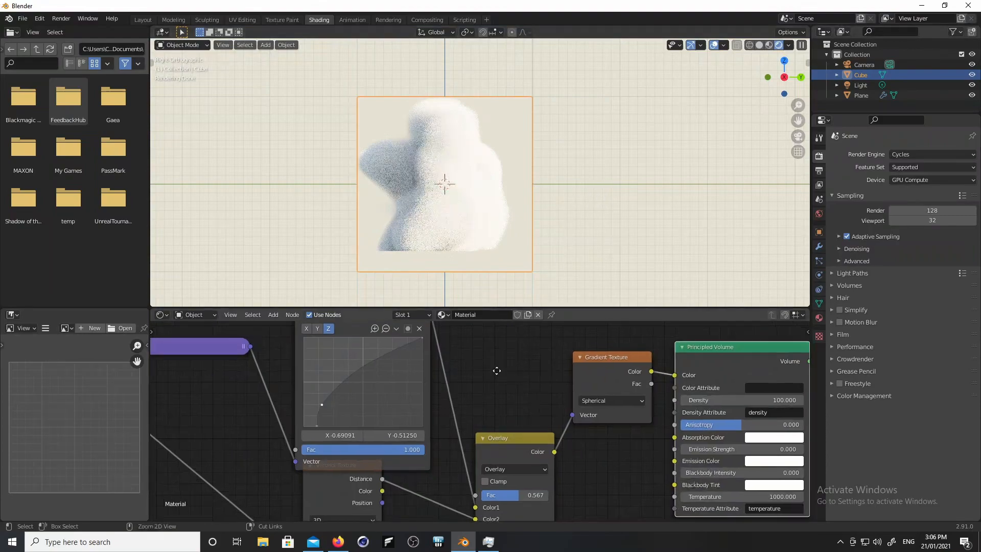
{"action": "scroll", "coordinate": [480, 419], "scroll_direction": "up", "scroll_amount": 1}
{"action": "middle_click_drag", "start_coordinate": [518, 186], "coordinate": [482, 217]}
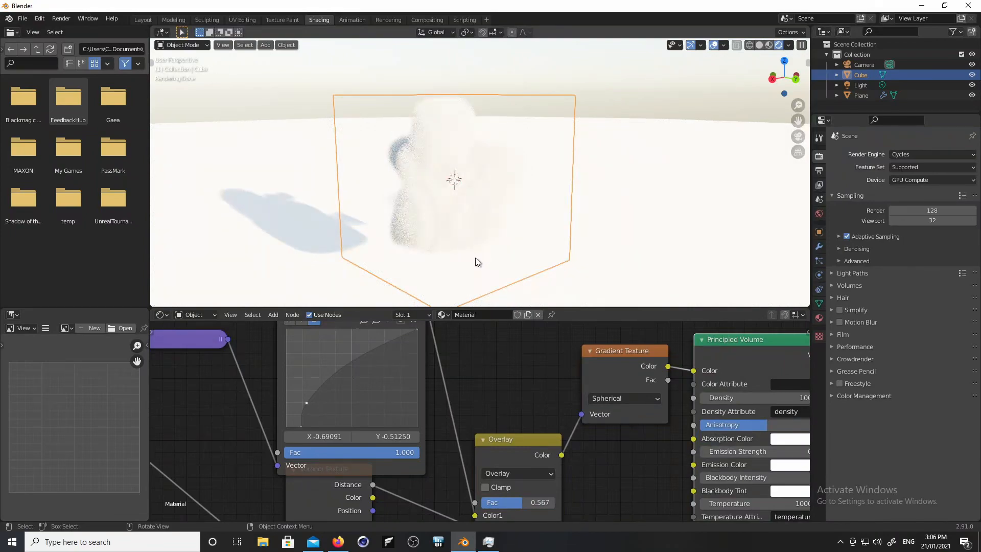
{"action": "middle_click_drag", "start_coordinate": [475, 257], "coordinate": [535, 199]}
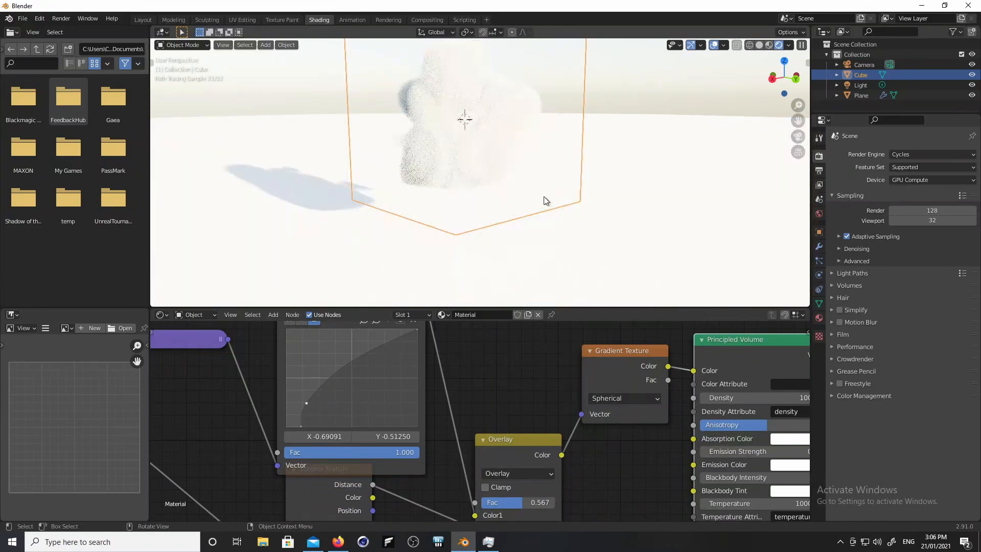
{"action": "middle_click_drag", "start_coordinate": [521, 219], "coordinate": [572, 215]}
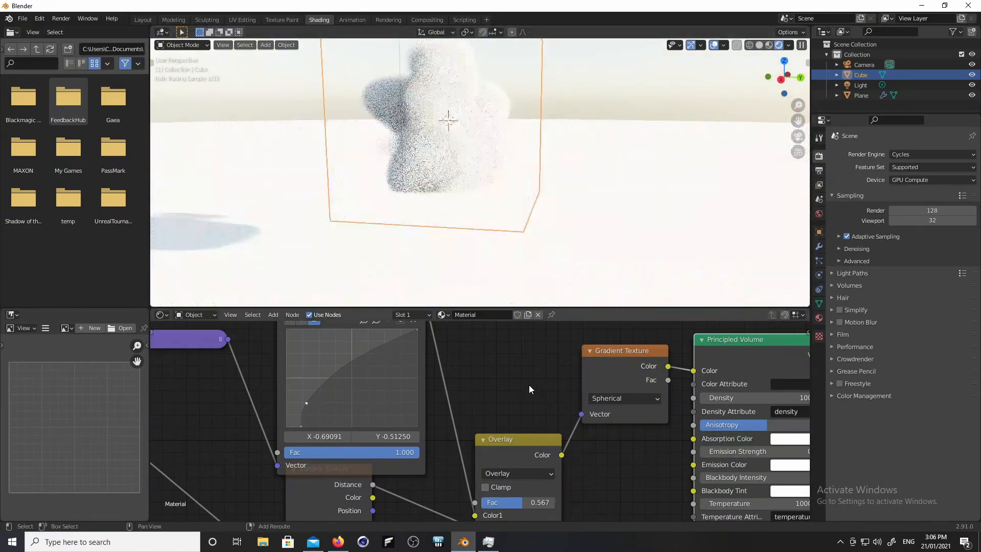
- Spread out the cloud material's nodes, placing Vector Curves above and the Voronoi Texture and Overlay nodes together below
{"action": "middle_click_drag", "start_coordinate": [523, 378], "coordinate": [506, 392], "text": "ctrl"}
{"action": "key", "text": "ctrl+space"}
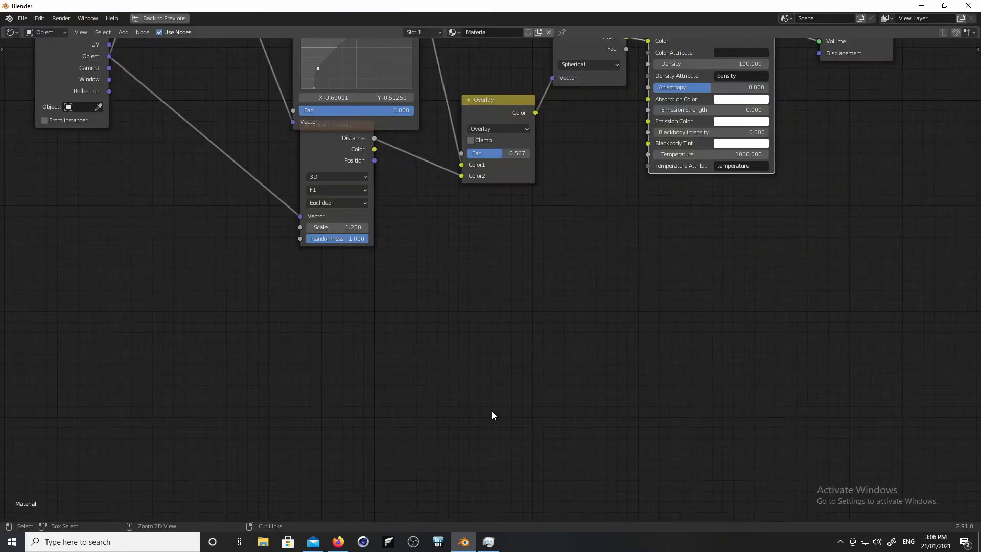
{"action": "key", "text": "Home"}
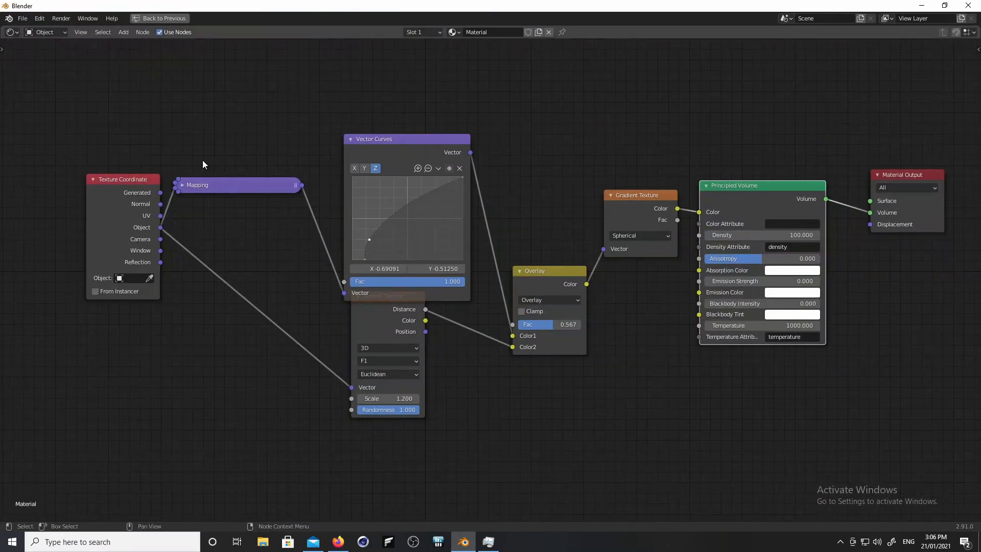
{"action": "left_click_drag", "start_coordinate": [136, 184], "coordinate": [57, 140]}
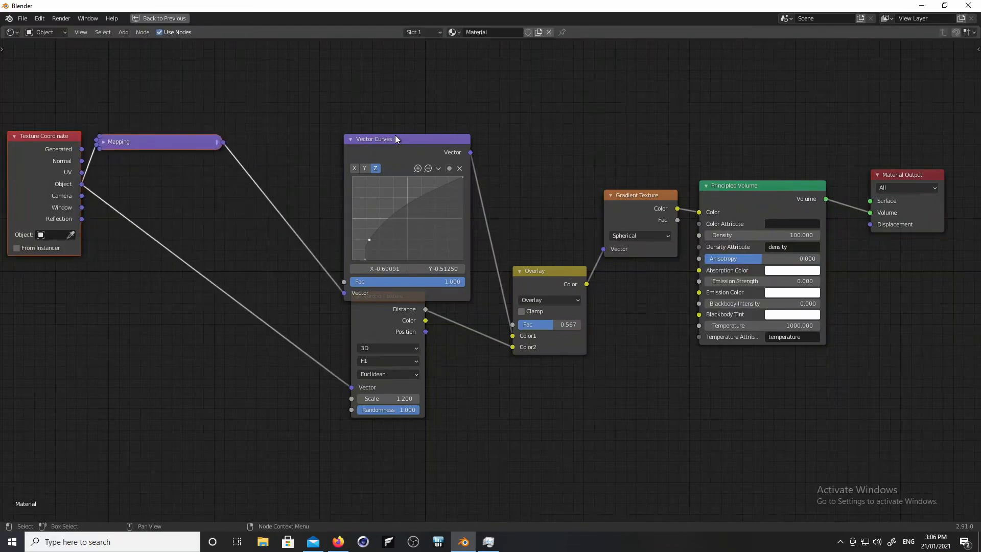
{"action": "left_click_drag", "start_coordinate": [390, 141], "coordinate": [287, 50]}
{"action": "left_click_drag", "start_coordinate": [388, 298], "coordinate": [204, 344]}
{"action": "left_click_drag", "start_coordinate": [551, 271], "coordinate": [297, 344]}
- Add a frame around the Voronoi Texture and Overlay nodes and label it "1st Layer Noise"
{"action": "key", "text": "shift+a"}
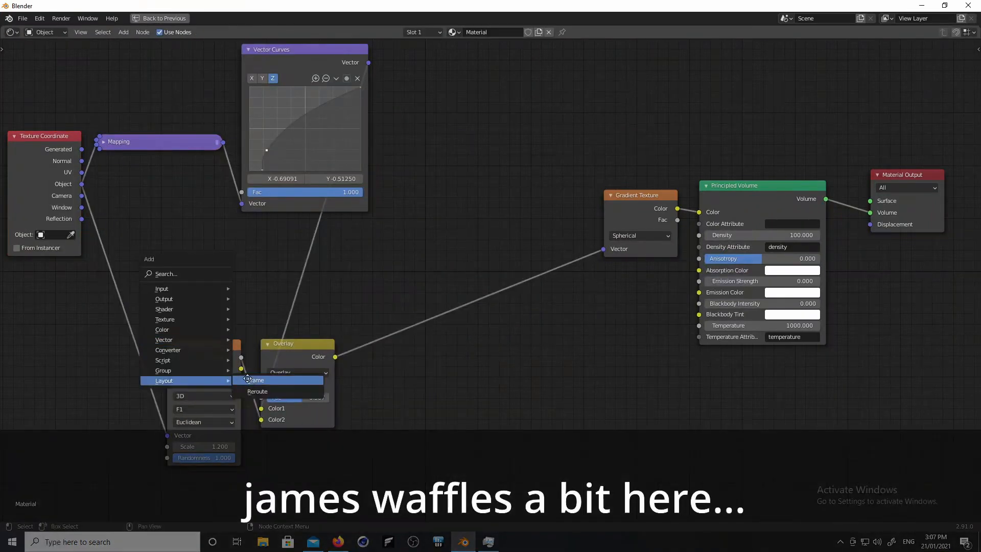
{"action": "left_click", "coordinate": [256, 381]}
{"action": "left_click_drag", "start_coordinate": [204, 343], "coordinate": [164, 313]}
{"action": "left_click_drag", "start_coordinate": [310, 350], "coordinate": [333, 328]}
{"action": "left_click", "coordinate": [244, 302]}
{"action": "key", "text": "F2"}
{"action": "type", "text": "1st Layer Noise"}
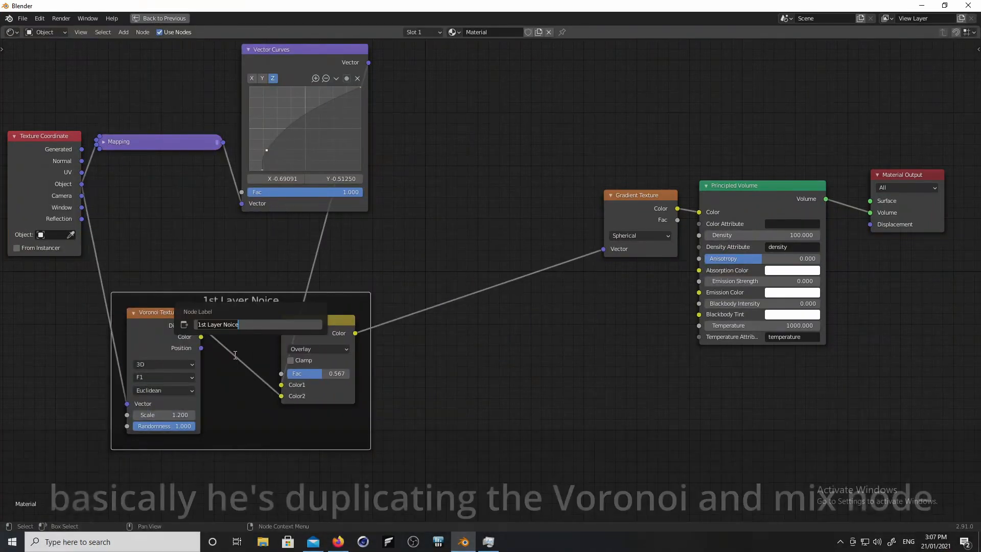
{"action": "key", "text": "Return"}
- Duplicate the noise frame below the first one and place a new Voronoi Texture node in it
{"action": "middle_click_drag", "start_coordinate": [251, 308], "coordinate": [323, 267]}
{"action": "key", "text": "shift+d"}
{"action": "left_click", "coordinate": [323, 445]}
{"action": "middle_click_drag", "start_coordinate": [481, 398], "coordinate": [501, 278]}
{"action": "left_click", "coordinate": [501, 278]}
{"action": "key", "text": "shift+a"}
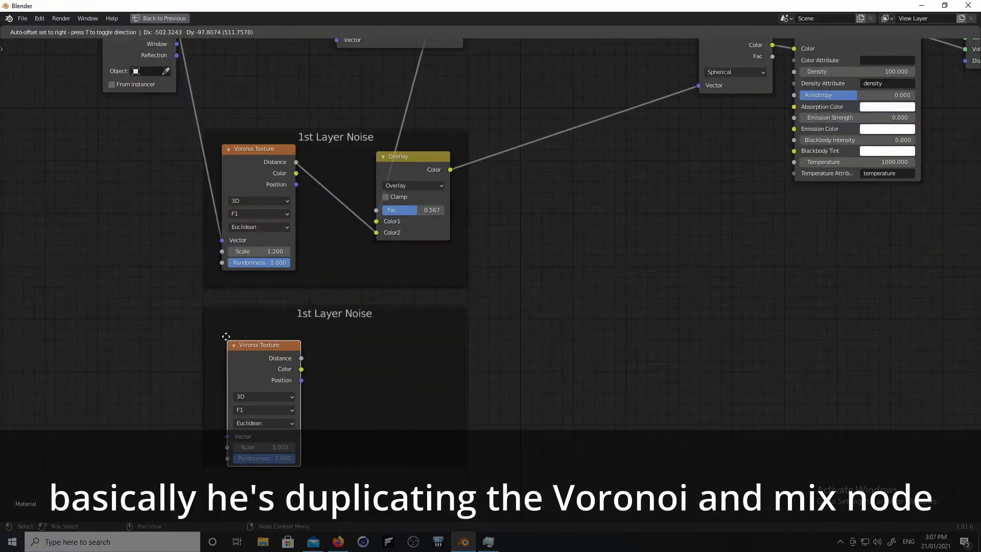
{"action": "left_click", "coordinate": [224, 332]}
- Add a reroute point that feeds the Object coordinates into the Vector inputs of both Voronoi Texture nodes
{"action": "key", "text": "shift+a"}
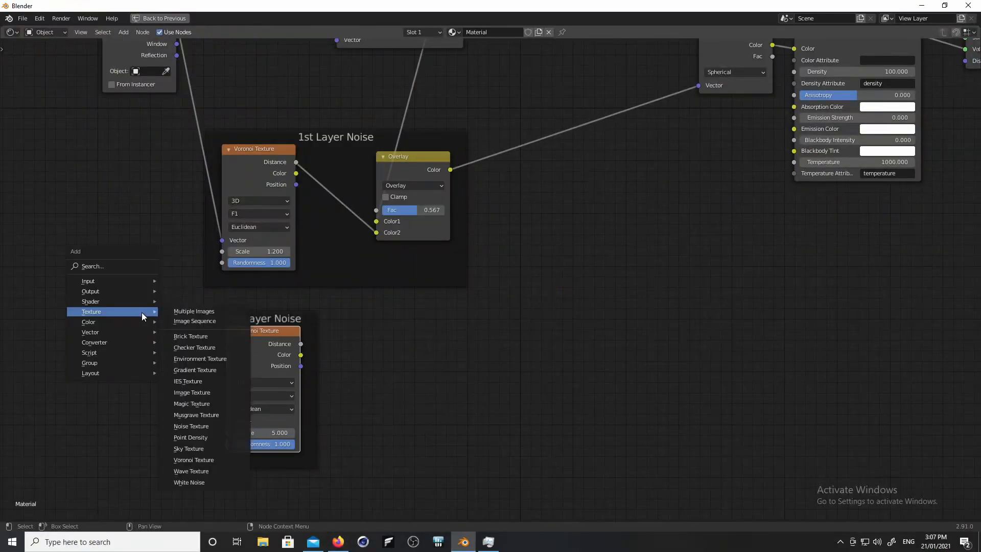
{"action": "key", "text": "l"}
{"action": "key", "text": "r"}
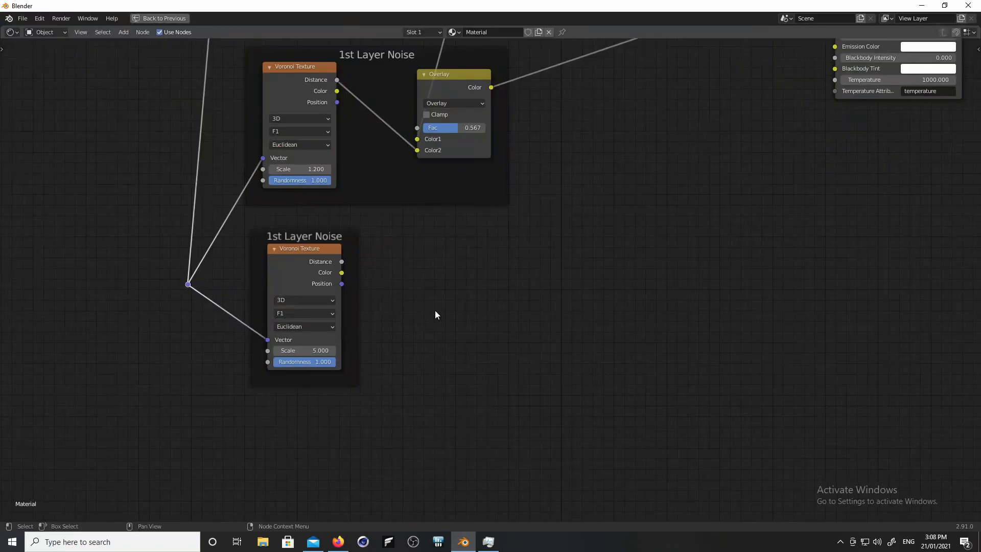
- Add a MixRGB node inside the second noise frame, fed by the new Voronoi Texture's Distance output
{"action": "key", "text": "shift+a"}
{"action": "key", "text": "c"}
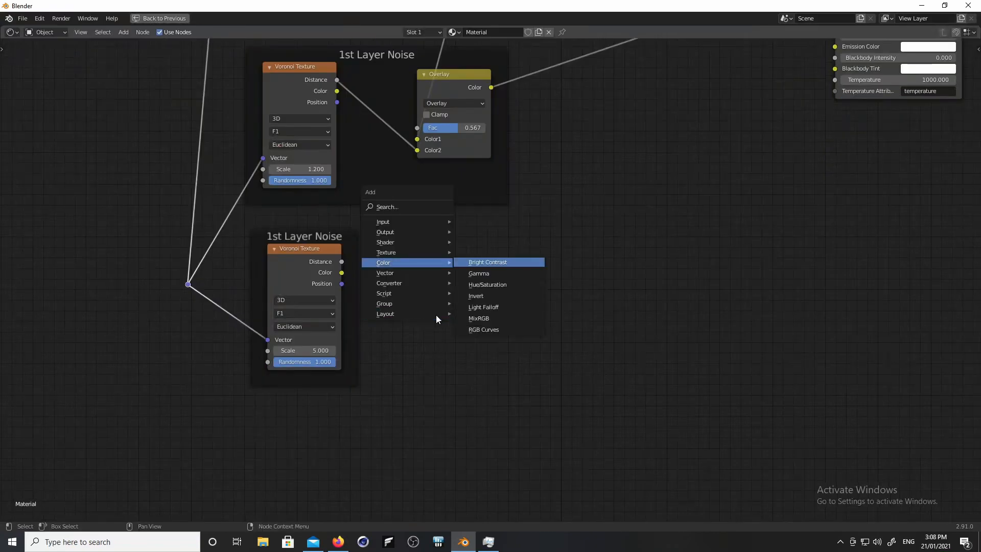
{"action": "key", "text": "m"}
{"action": "left_click", "coordinate": [359, 270]}
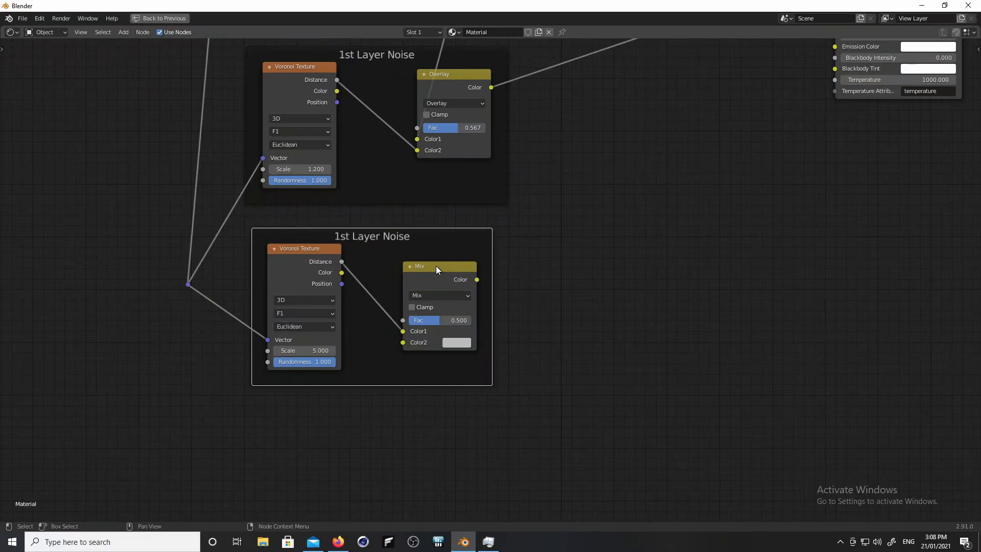
- Feed the first Overlay's output into the new Mix node's Color1, with Voronoi Distance in Color2, and set its blend mode to Overlay
{"action": "left_click_drag", "start_coordinate": [437, 266], "coordinate": [533, 261]}
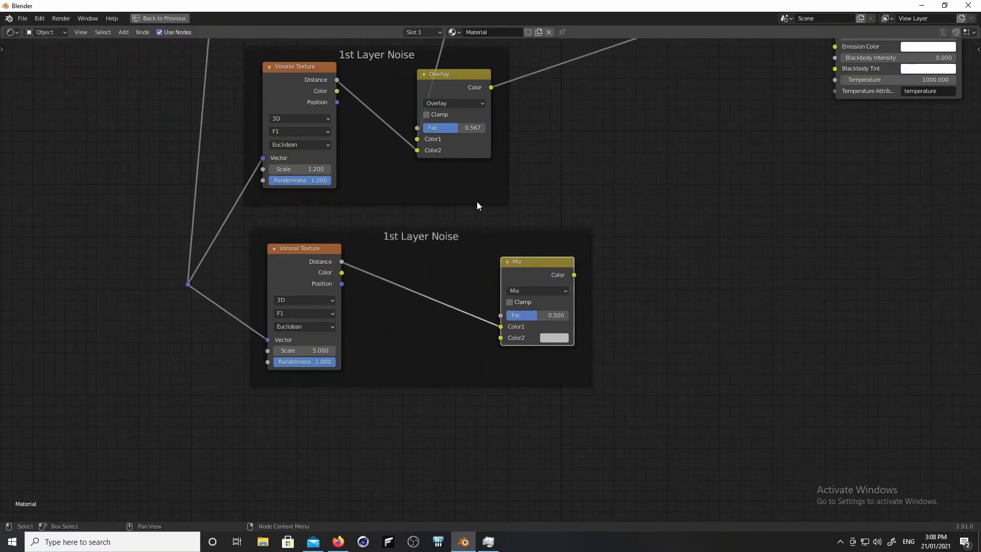
{"action": "left_click_drag", "start_coordinate": [490, 88], "coordinate": [500, 327]}
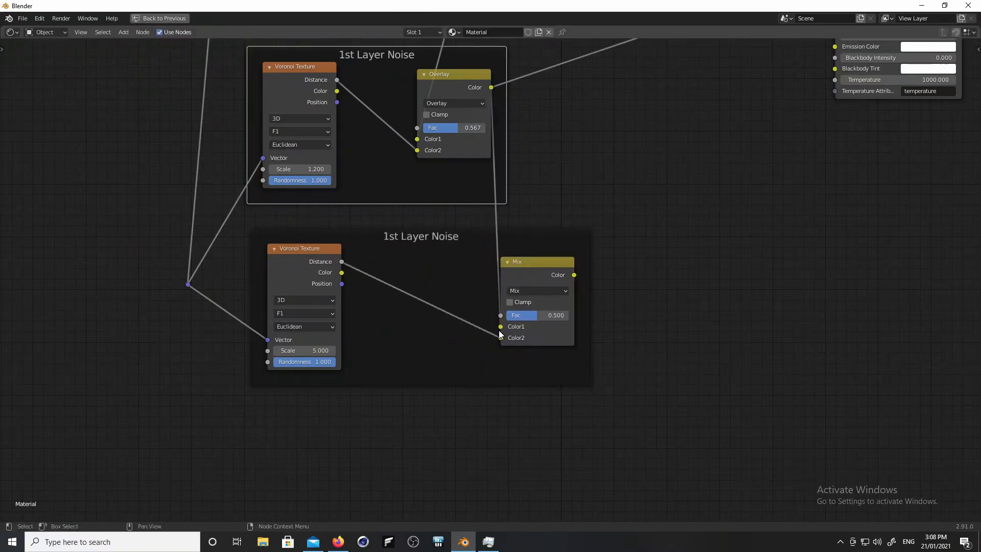
{"action": "left_click", "coordinate": [532, 293]}
{"action": "key", "text": "o"}
- Connect the second Overlay's output to the Gradient Texture's Vector input and check the rendered cloud
{"action": "middle_click_drag", "start_coordinate": [572, 275], "coordinate": [483, 388]}
{"action": "left_click_drag", "start_coordinate": [483, 388], "coordinate": [646, 120]}
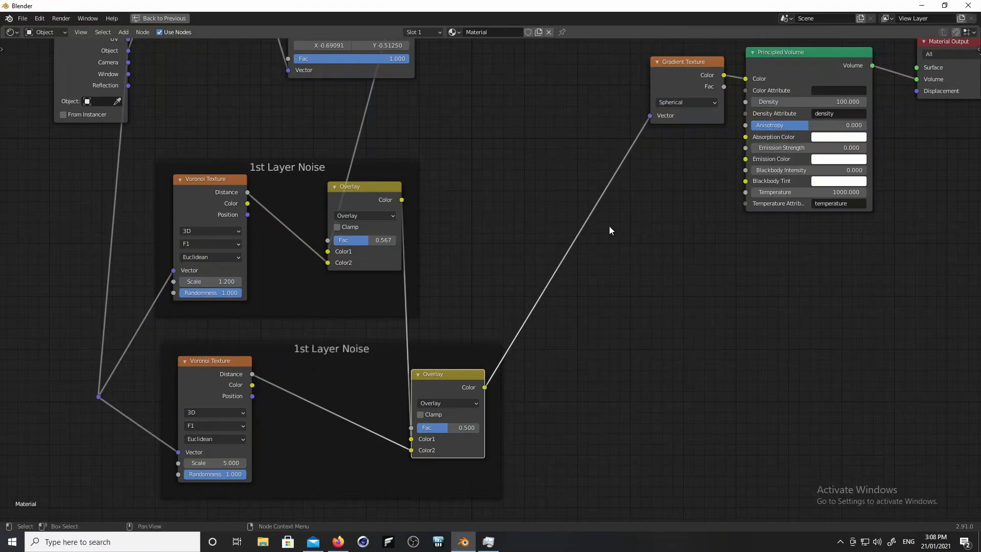
{"action": "key", "text": "ctrl+space"}
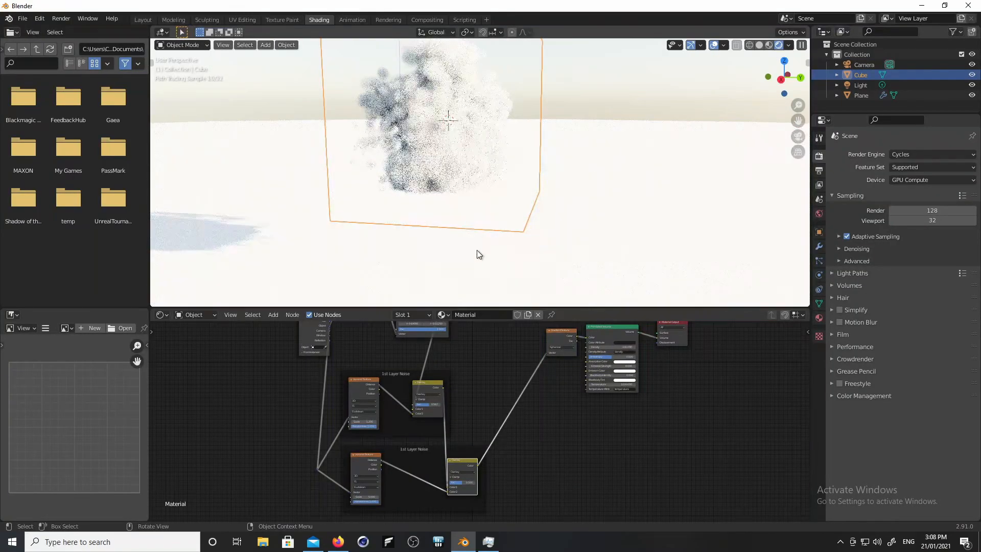
{"action": "middle_click_drag", "start_coordinate": [413, 298], "coordinate": [533, 183]}
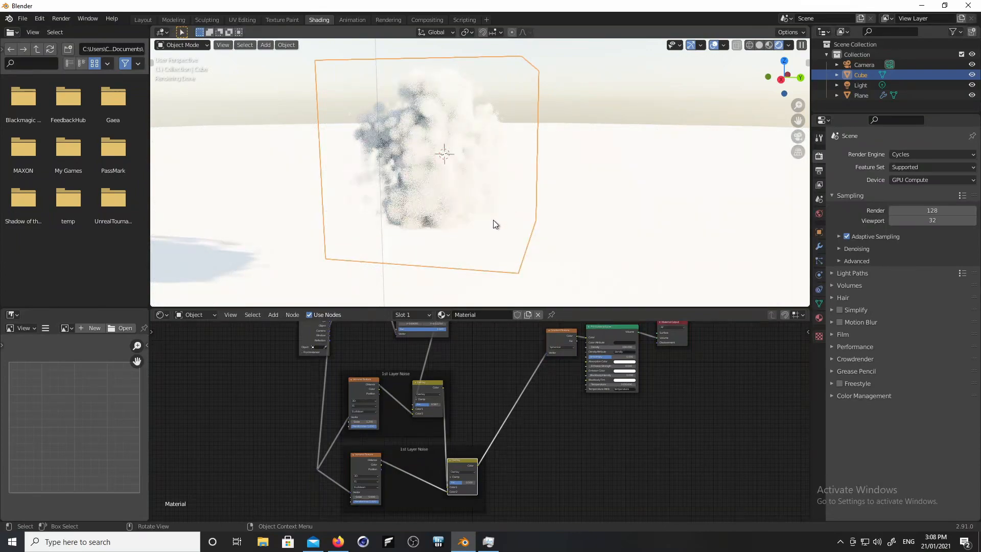
{"action": "middle_click_drag", "start_coordinate": [499, 213], "coordinate": [526, 194]}
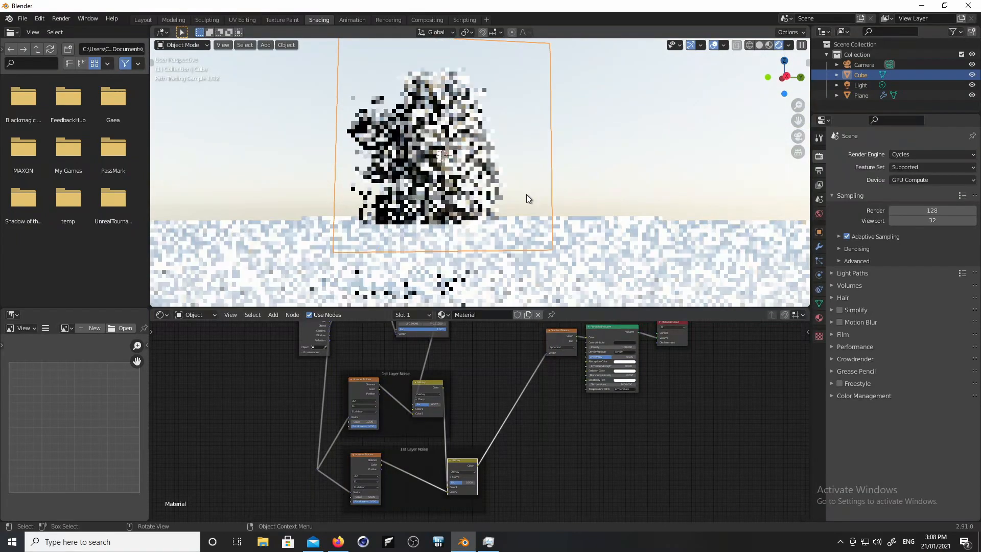
- Set the second Voronoi Texture's Scale to 3 and lower the second Overlay's Fac to about 0.358
{"action": "middle_click_drag", "start_coordinate": [486, 394], "coordinate": [504, 357]}
{"action": "scroll", "coordinate": [567, 388], "scroll_direction": "up", "scroll_amount": 2}
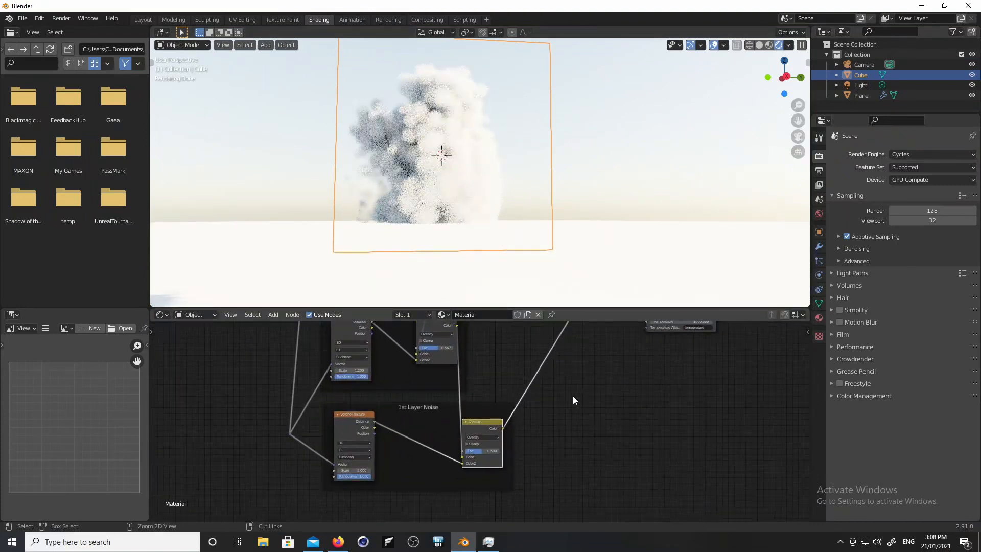
{"action": "scroll", "coordinate": [566, 444], "scroll_direction": "up", "scroll_amount": 2}
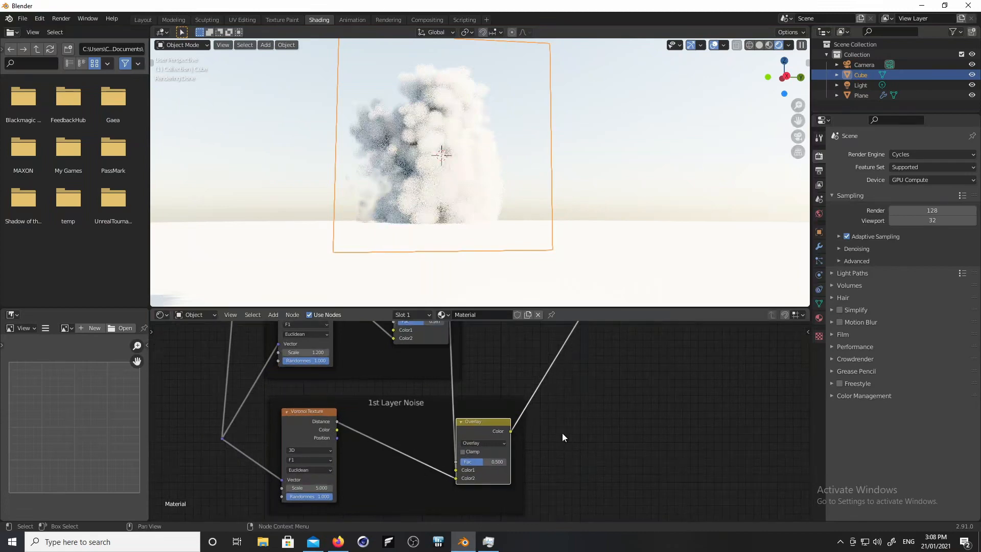
{"action": "scroll", "coordinate": [585, 391], "scroll_direction": "up", "scroll_amount": 1}
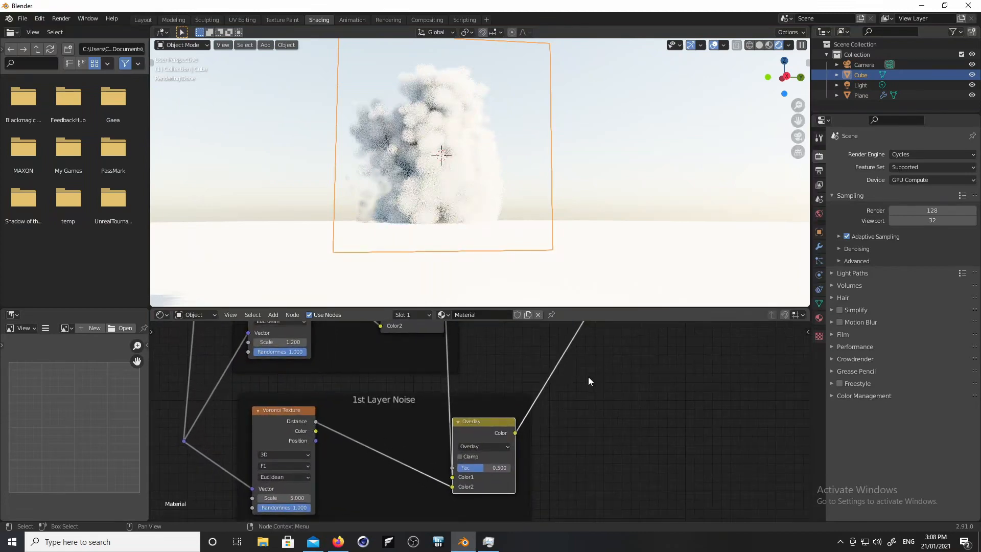
{"action": "left_click", "coordinate": [292, 495]}
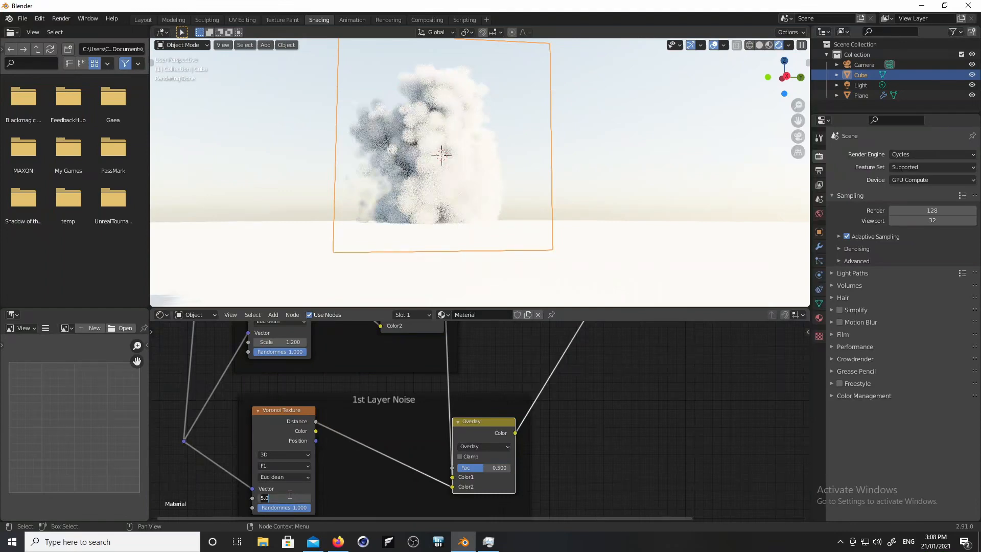
{"action": "type", "text": "3"}
{"action": "key", "text": "Return"}
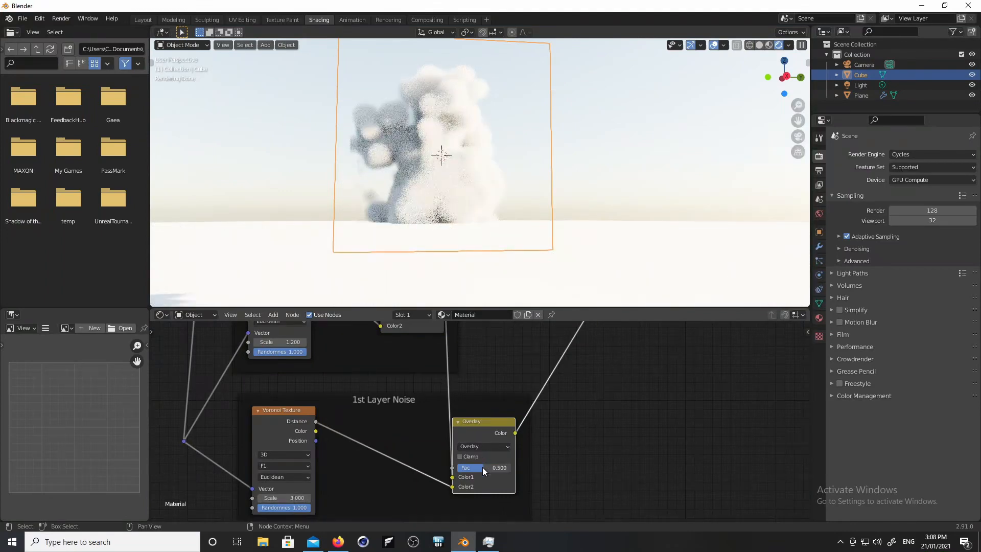
{"action": "left_click_drag", "start_coordinate": [482, 467], "coordinate": [474, 476]}
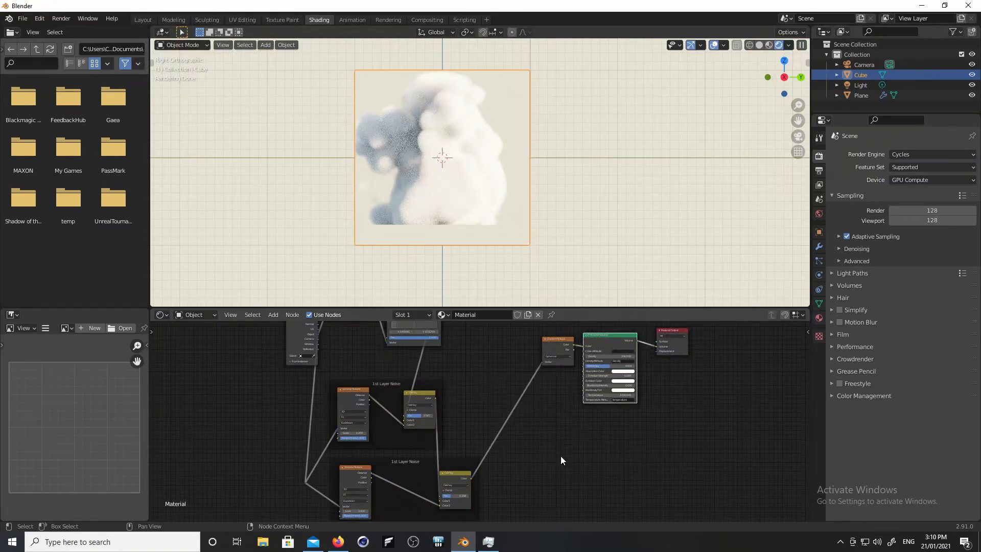
- Add a third Voronoi and Overlay noise layer below the second one, framed and labelled "3rd Layer Noise"
{"action": "middle_click_drag", "start_coordinate": [556, 467], "coordinate": [569, 437]}
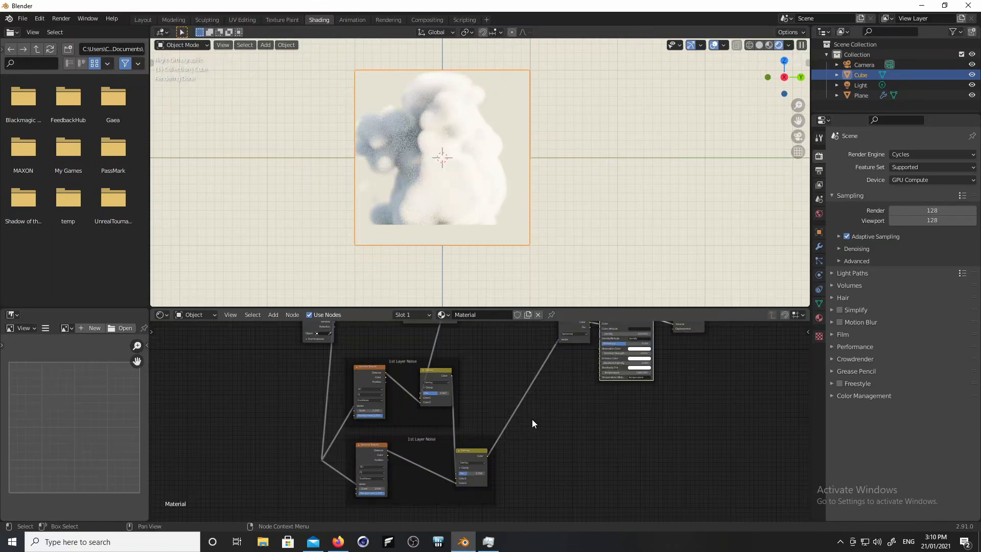
{"action": "scroll", "coordinate": [541, 388], "scroll_direction": "up", "scroll_amount": 2}
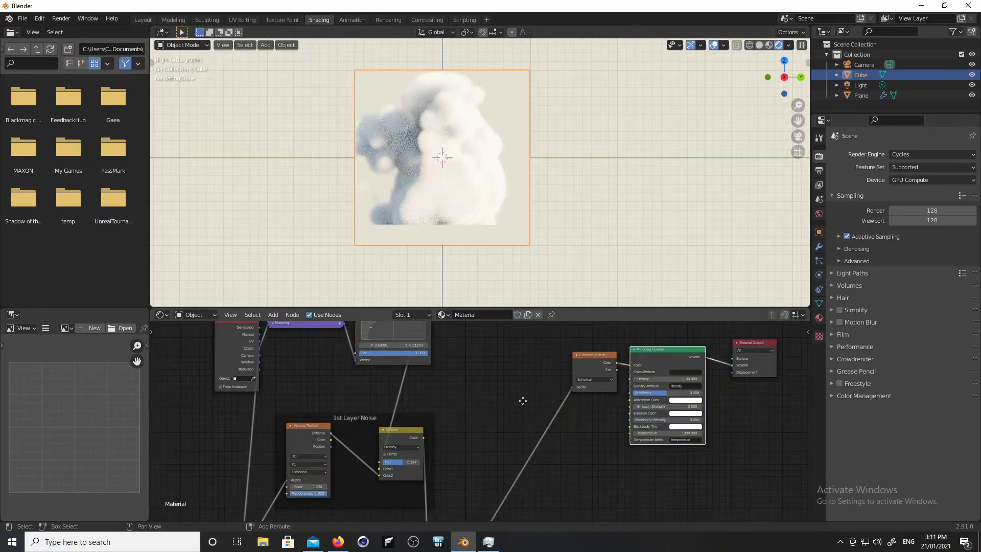
{"action": "middle_click_drag", "start_coordinate": [522, 401], "coordinate": [561, 265]}
{"action": "key", "text": "ctrl+space"}
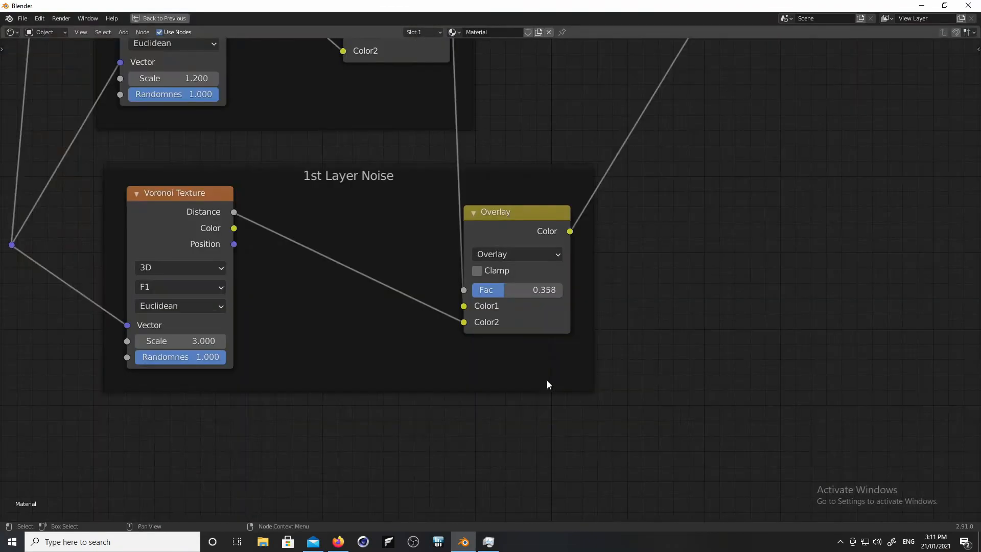
{"action": "middle_click_drag", "start_coordinate": [693, 231], "coordinate": [668, 332], "text": "ctrl"}
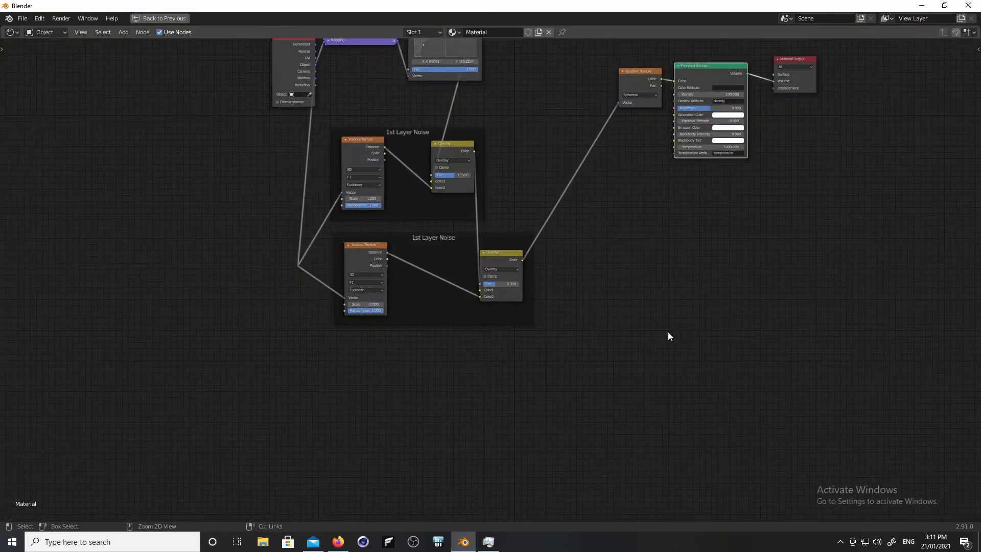
{"action": "middle_click_drag", "start_coordinate": [666, 259], "coordinate": [670, 333], "text": "shift"}
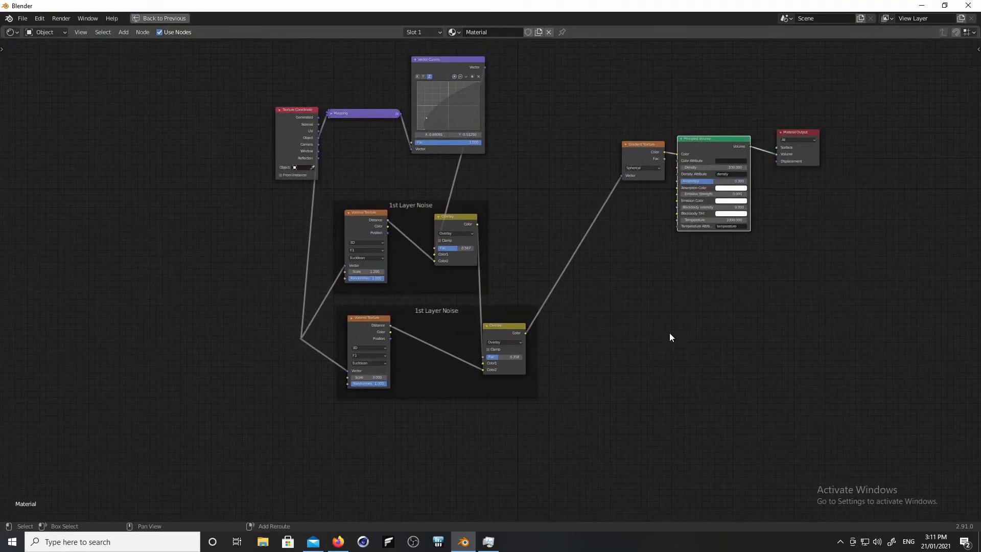
{"action": "left_click", "coordinate": [437, 373]}
{"action": "key", "text": "g"}
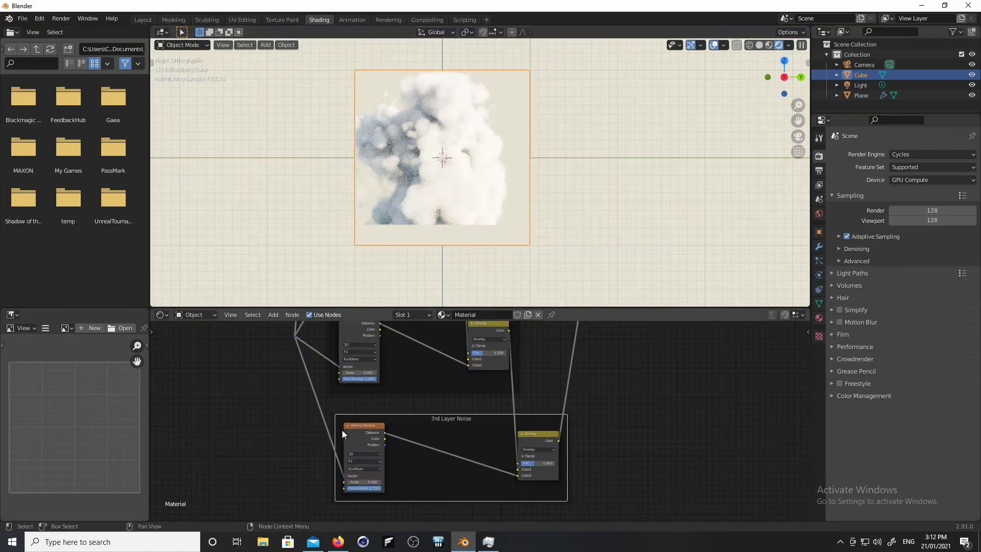
- Set the Scale of the third noise layer's Voronoi Texture to 4
{"action": "left_click", "coordinate": [372, 482]}
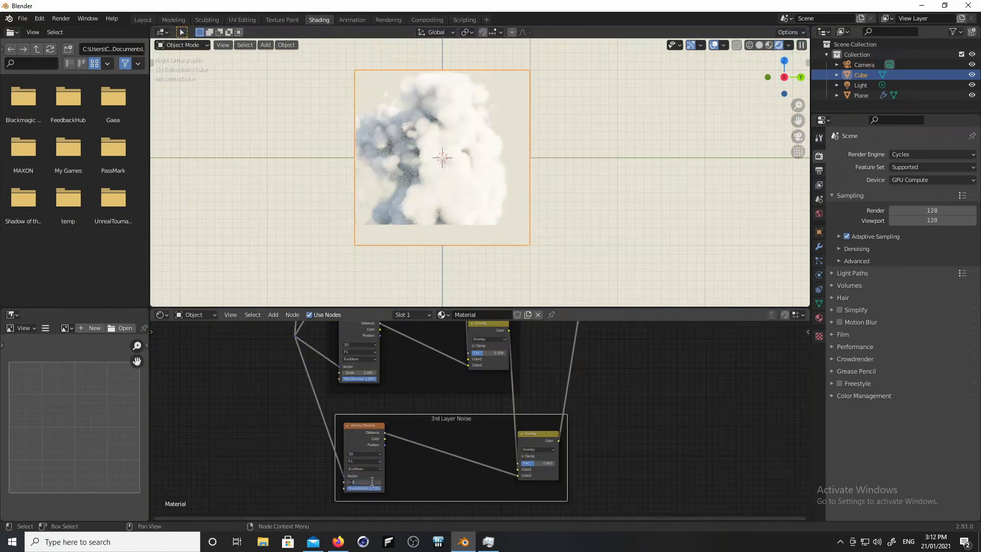
{"action": "type", "text": "5.0"}
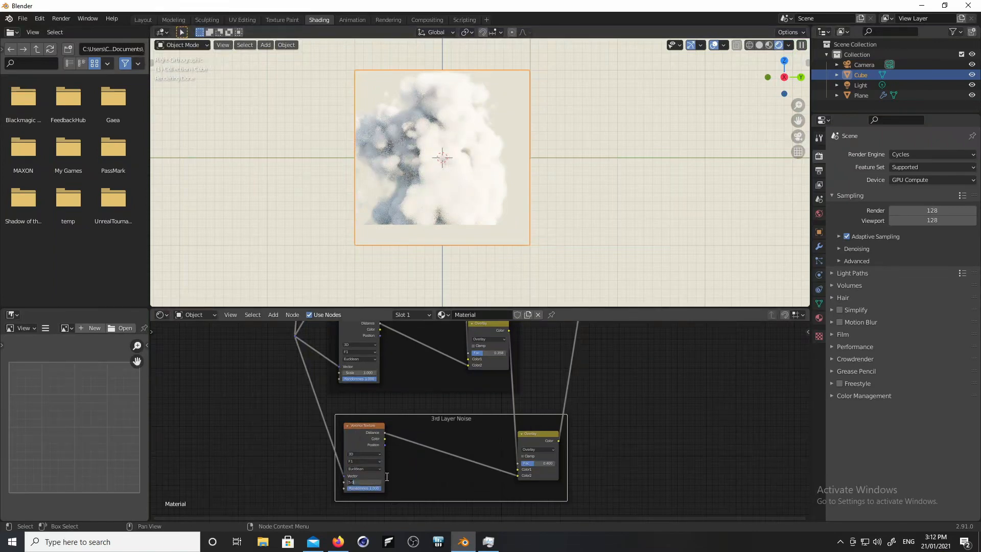
{"action": "key", "text": "Return"}
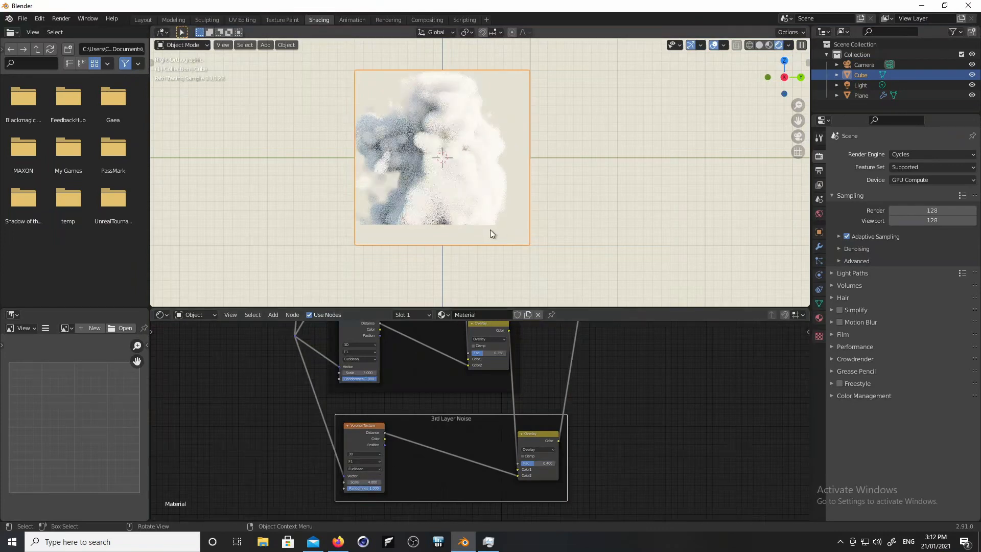
- Lower the Fac of the third noise layer's Overlay to about 0.383 and check the cloud from the front
{"action": "left_click_drag", "start_coordinate": [539, 463], "coordinate": [537, 464]}
{"action": "key", "text": "KP_1"}
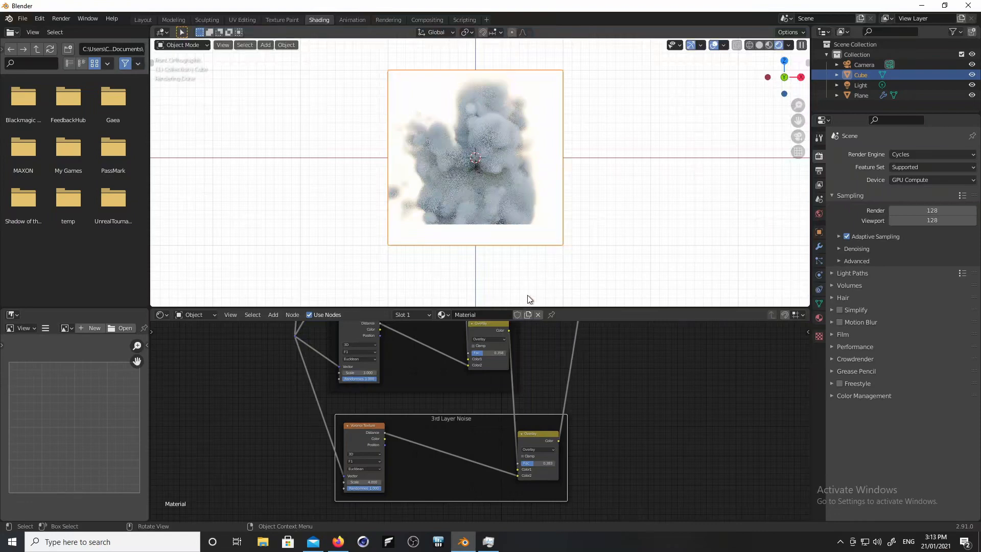
{"action": "mouse_move", "coordinate": [620, 381]}
{"action": "middle_mouse_down"}
{"action": "mouse_move", "coordinate": [621, 459]}
{"action": "mouse_move", "coordinate": [611, 379]}
{"action": "middle_mouse_up"}
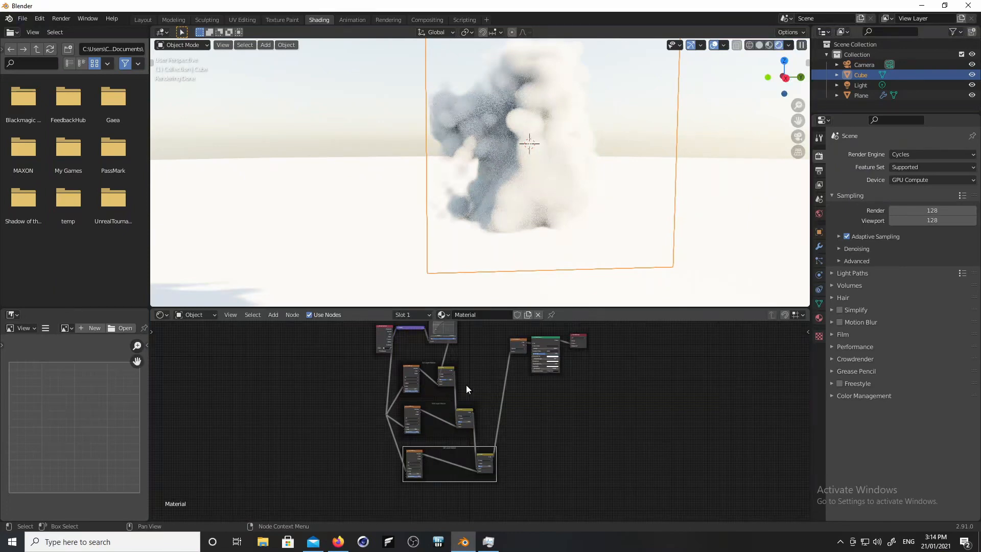
- Maximize the node editor and insert a Noise Texture into the third layer, feeding its Color into the Voronoi Texture's Vector
{"action": "middle_click_drag", "start_coordinate": [534, 421], "coordinate": [556, 347], "text": "ctrl"}
{"action": "middle_click_drag", "start_coordinate": [558, 357], "coordinate": [602, 350], "text": "ctrl"}
{"action": "middle_click_drag", "start_coordinate": [569, 440], "coordinate": [604, 353]}
{"action": "key", "text": "ctrl+space"}
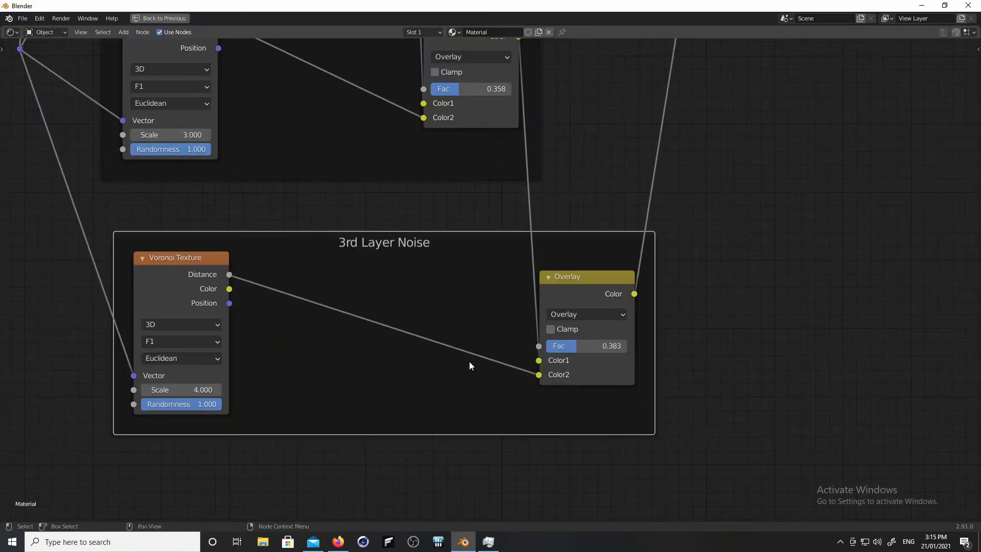
{"action": "middle_click_drag", "start_coordinate": [362, 445], "coordinate": [611, 446]}
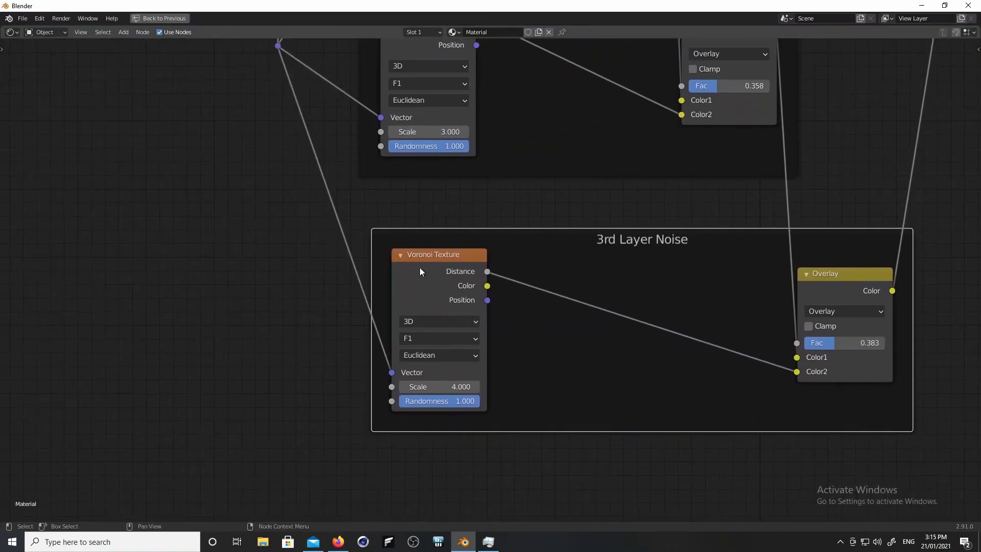
{"action": "left_click_drag", "start_coordinate": [424, 256], "coordinate": [480, 260]}
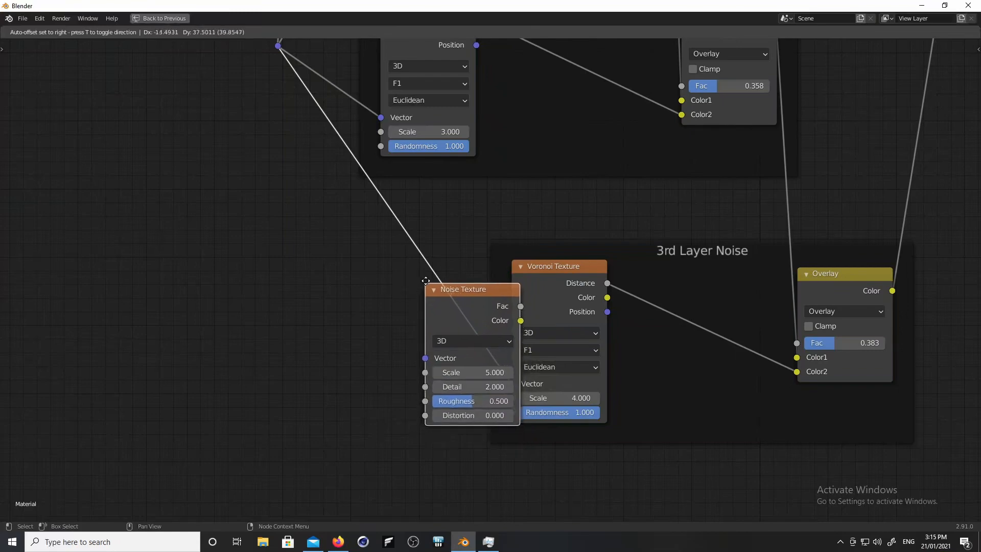
{"action": "left_click", "coordinate": [425, 280]}
{"action": "left_click_drag", "start_coordinate": [408, 296], "coordinate": [310, 298]}
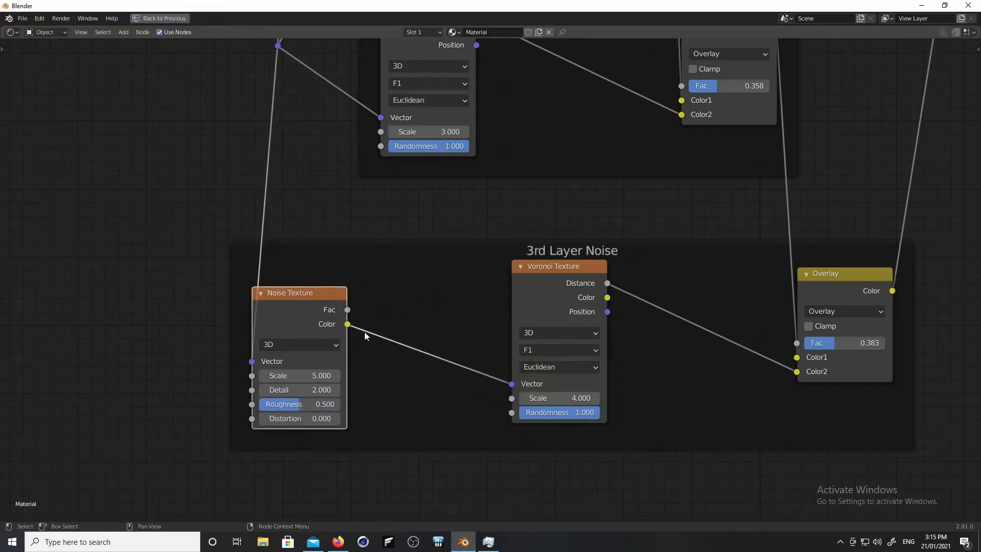
- Insert an Overlay mix node between Noise and Voronoi, with the shared vector in Color1 and the noise Color in Color2
{"action": "key", "text": "shift+a"}
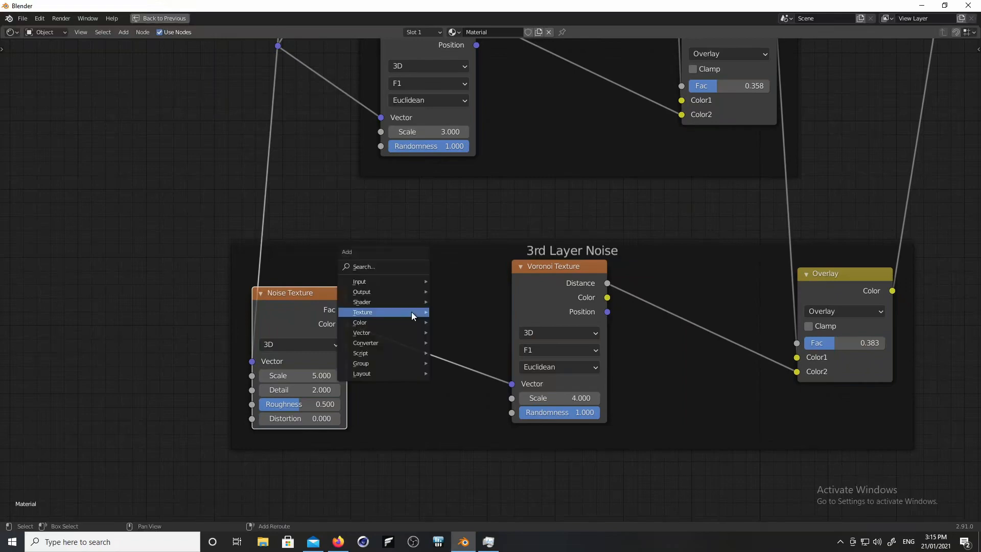
{"action": "left_click", "coordinate": [412, 311]}
{"action": "left_click", "coordinate": [393, 291]}
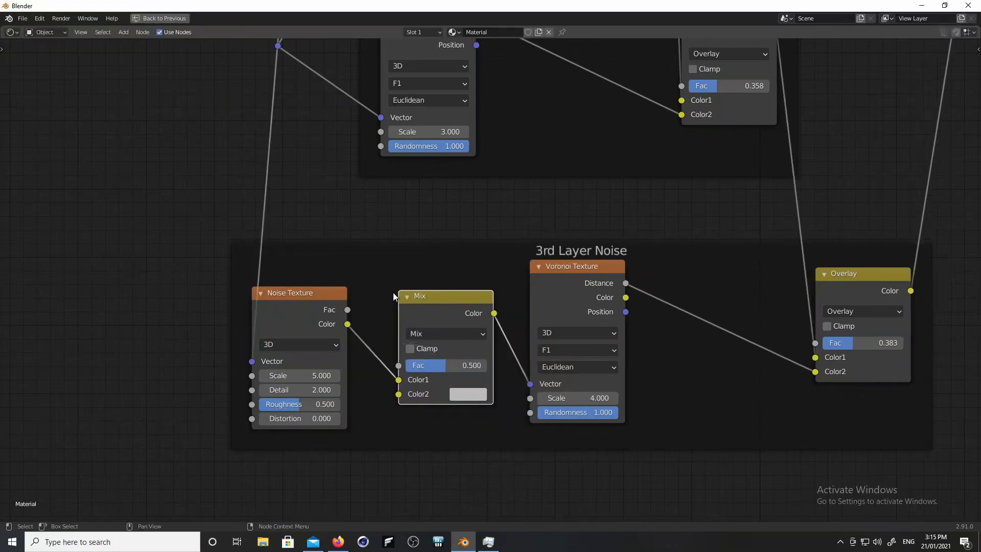
{"action": "left_click", "coordinate": [444, 334]}
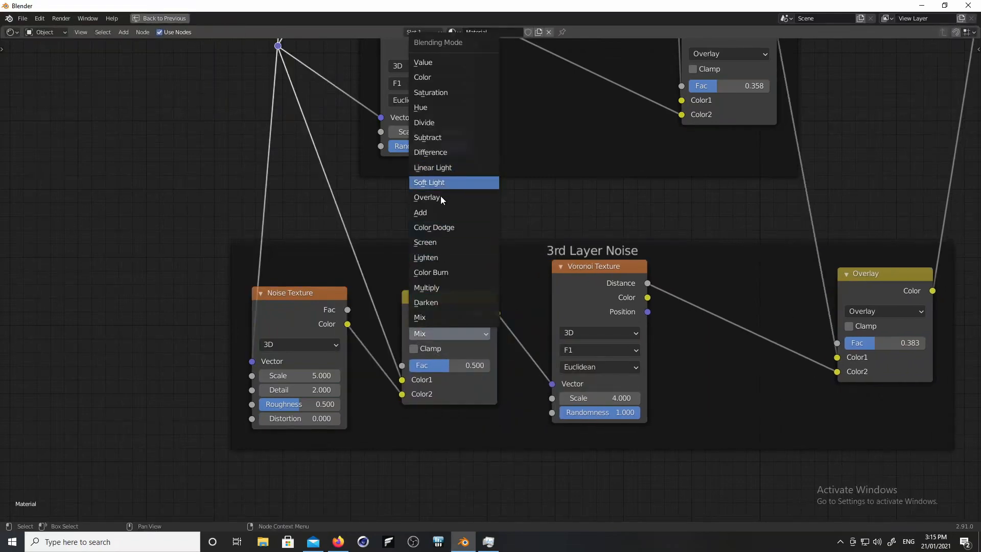
{"action": "left_click", "coordinate": [427, 197]}
{"action": "key", "text": "ctrl+space"}
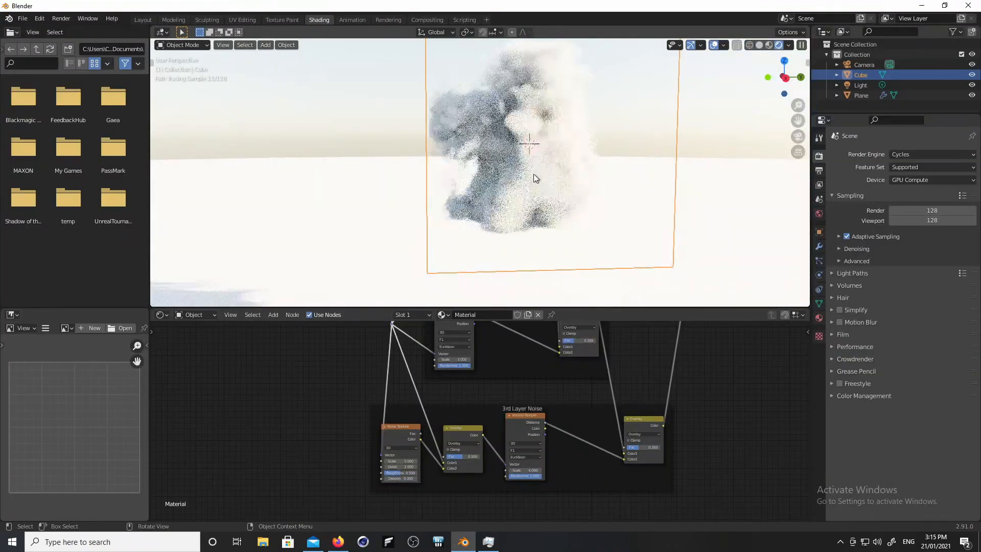
- Compare the cloud with the new Overlay node muted and unmuted, and inspect it from several angles
{"action": "middle_click_drag", "start_coordinate": [551, 171], "coordinate": [524, 205], "text": "shift"}
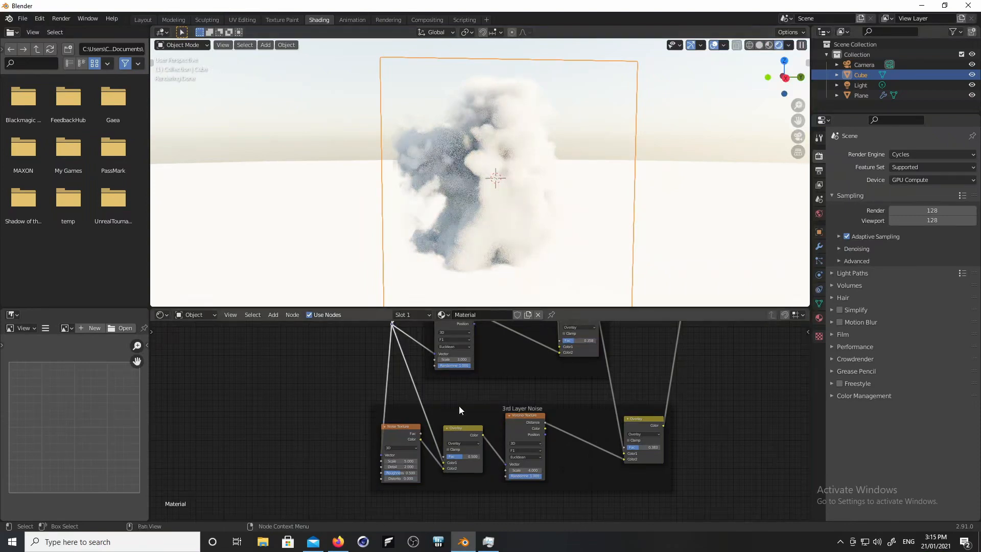
{"action": "left_click", "coordinate": [461, 430]}
{"action": "key", "text": "m"}
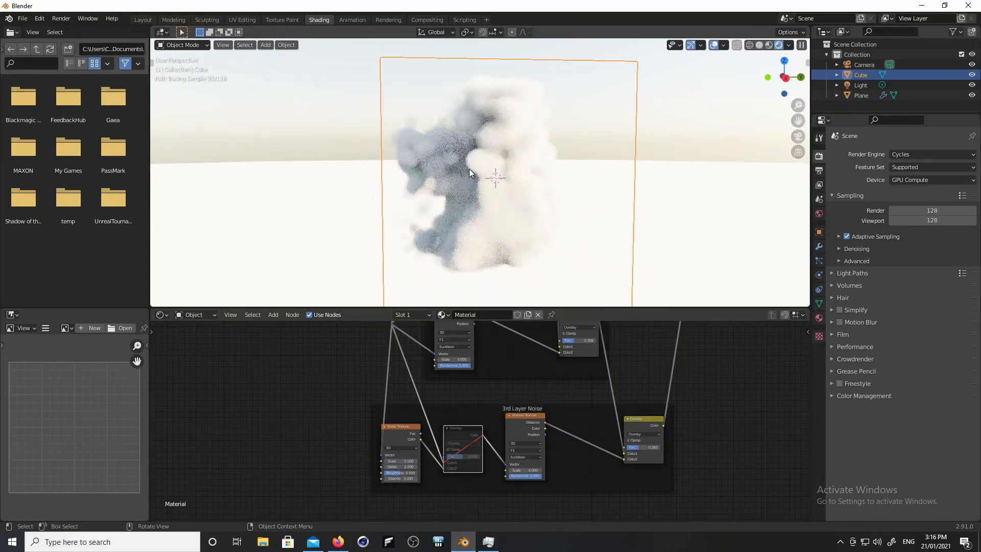
{"action": "right_click", "coordinate": [471, 201]}
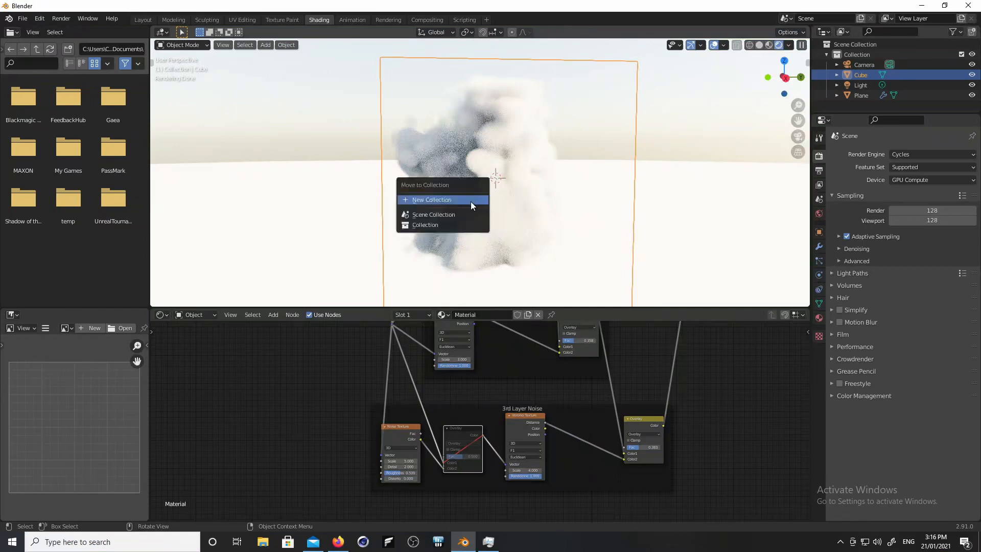
{"action": "key", "text": "m"}
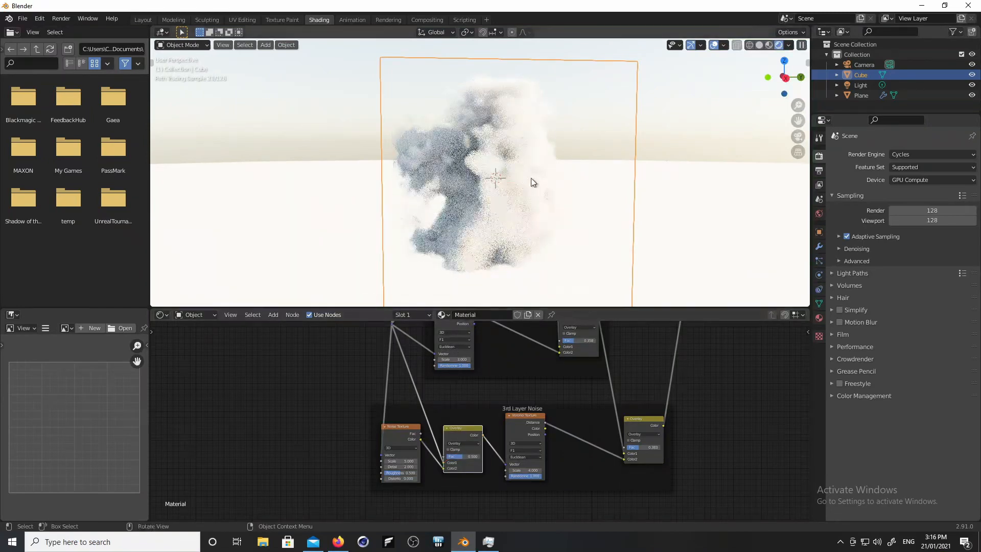
{"action": "middle_click_drag", "start_coordinate": [539, 198], "coordinate": [715, 371]}
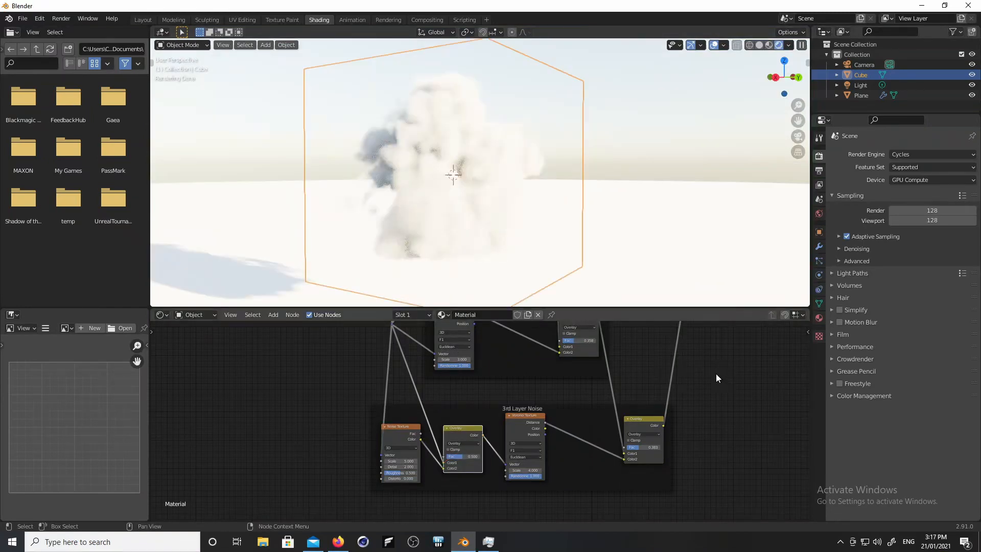
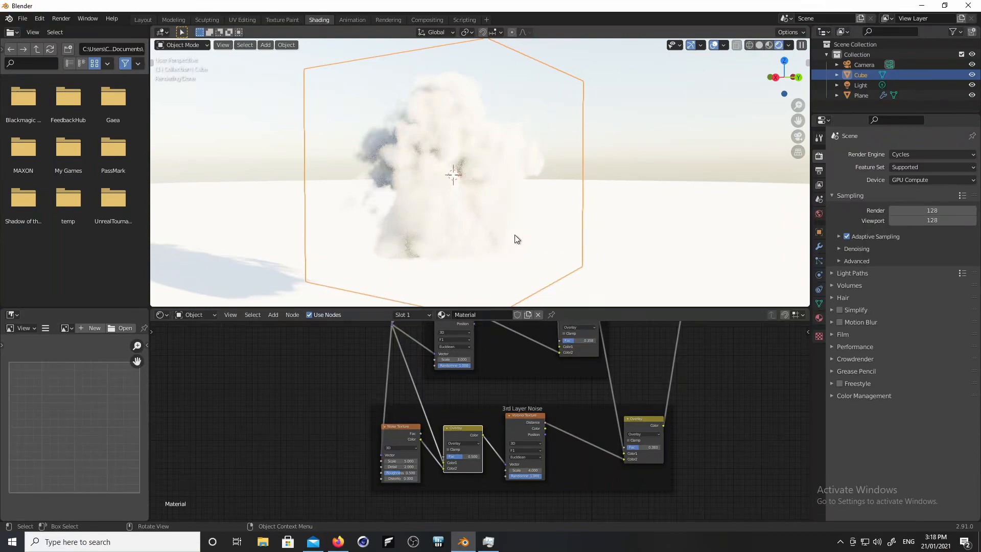
{"action": "middle_click_drag", "start_coordinate": [550, 220], "coordinate": [612, 220]}
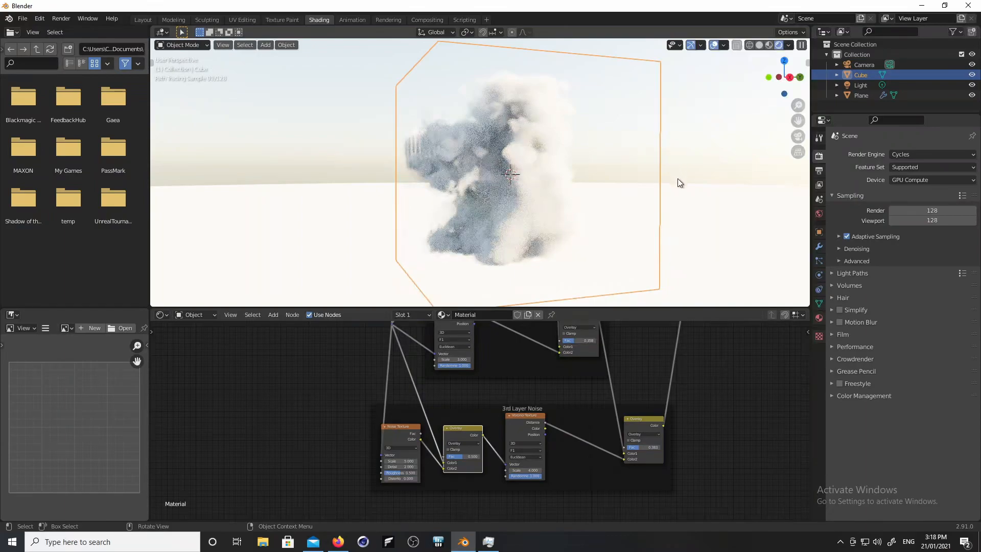
{"action": "mouse_move", "coordinate": [671, 197]}
{"action": "middle_mouse_down"}
{"action": "mouse_move", "coordinate": [688, 204]}
{"action": "mouse_move", "coordinate": [666, 203]}
{"action": "middle_mouse_up"}
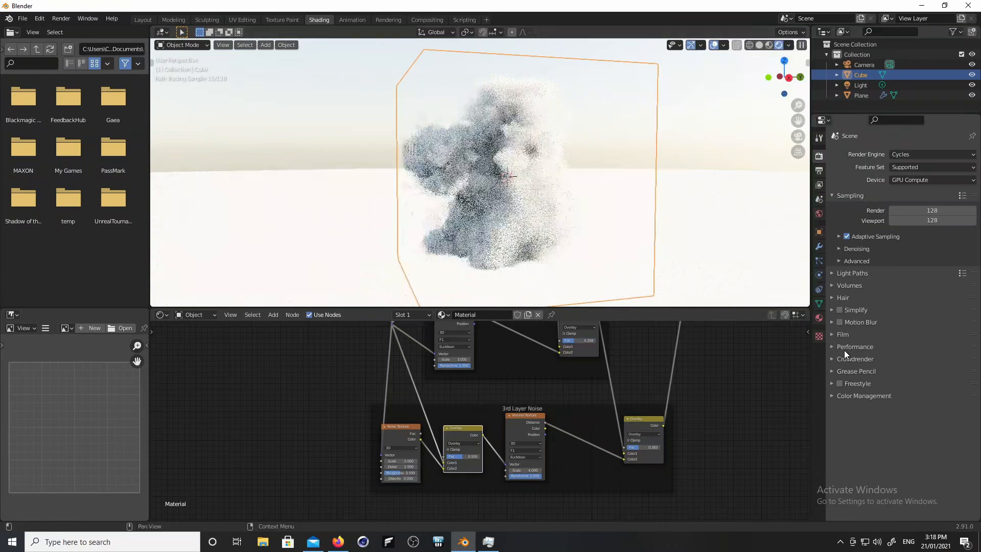
- Set the volume Step Rate in the cube's material settings to 0.1
{"action": "left_click", "coordinate": [819, 318]}
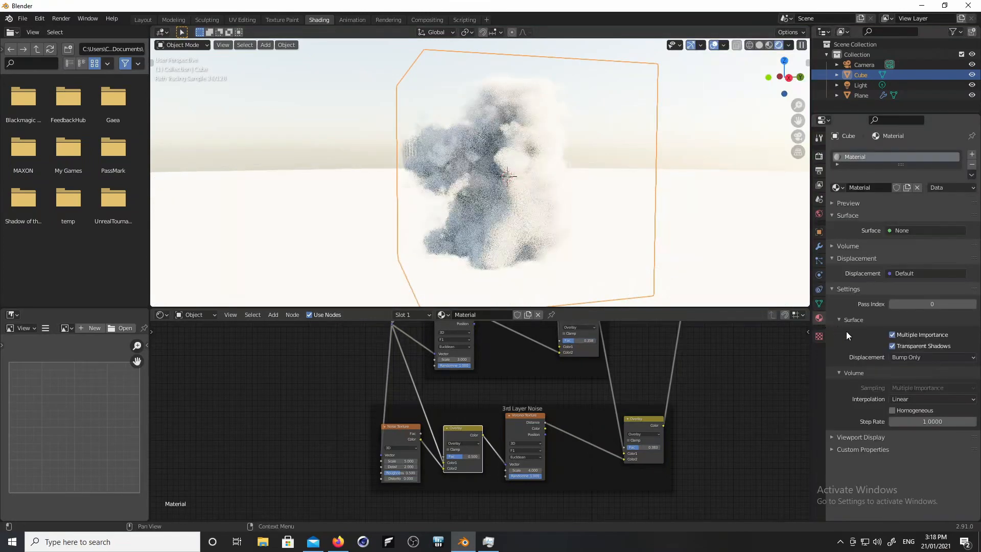
{"action": "left_click", "coordinate": [899, 417]}
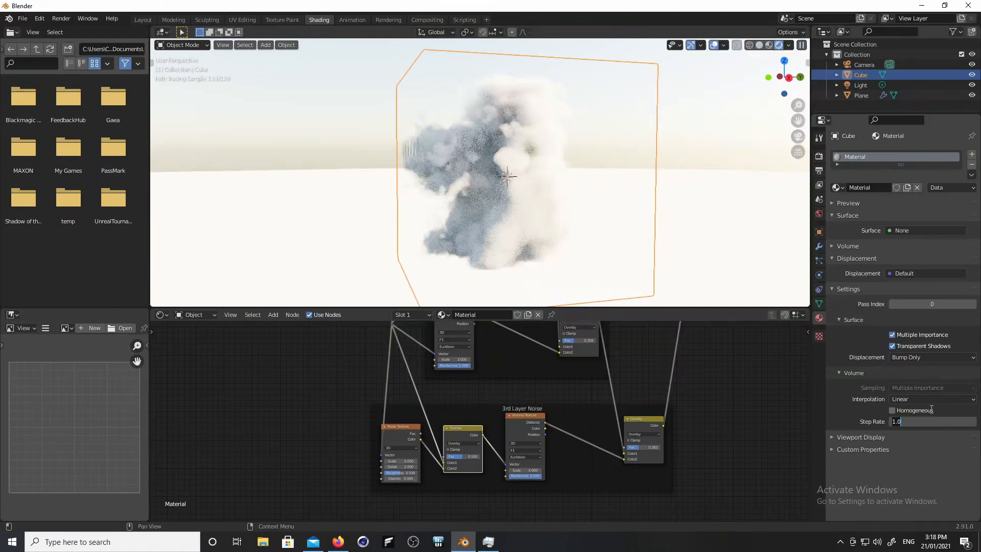
{"action": "type", "text": "0.1"}
{"action": "key", "text": "Return"}
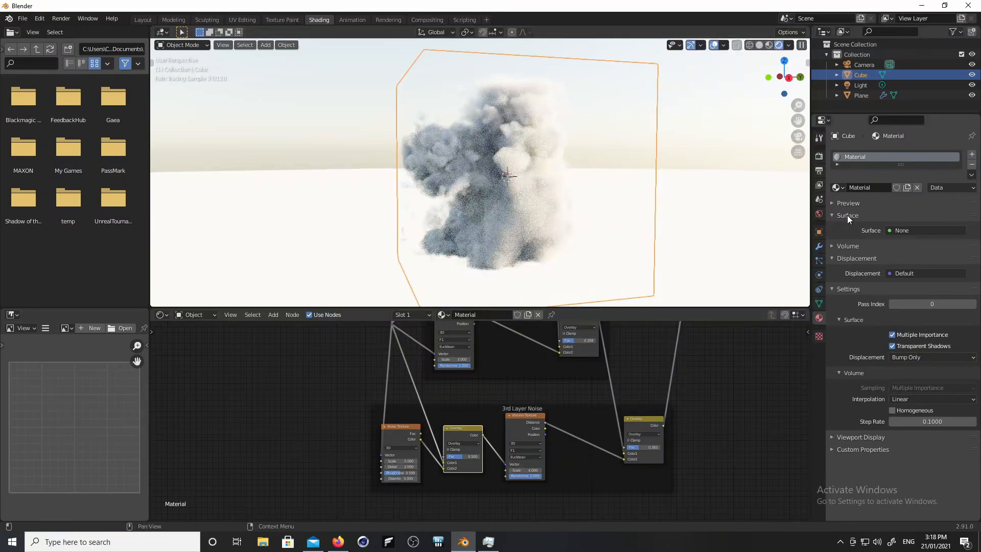
- Raise the render's maximum Volume light bounces to 4, and reduce them to 3
{"action": "left_click", "coordinate": [819, 157]}
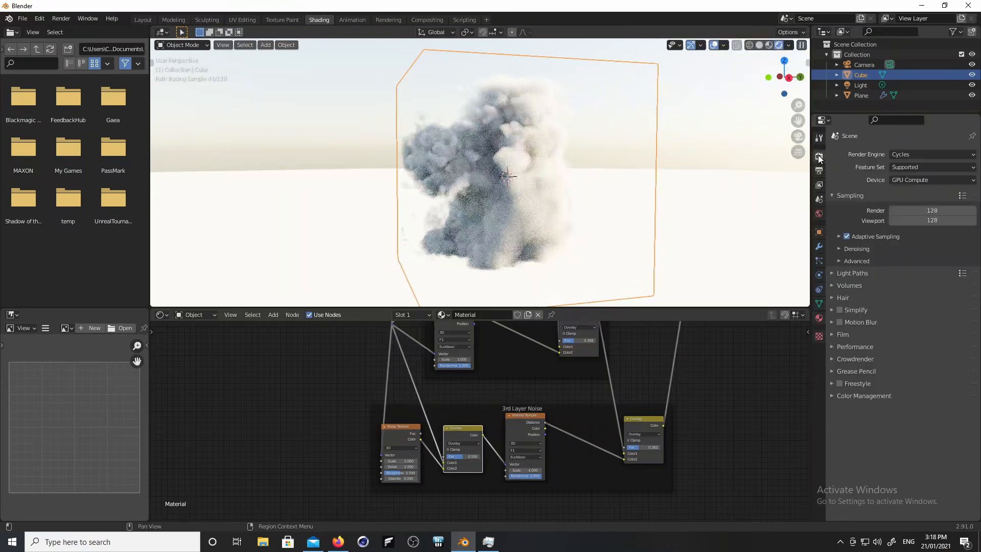
{"action": "left_click", "coordinate": [831, 273]}
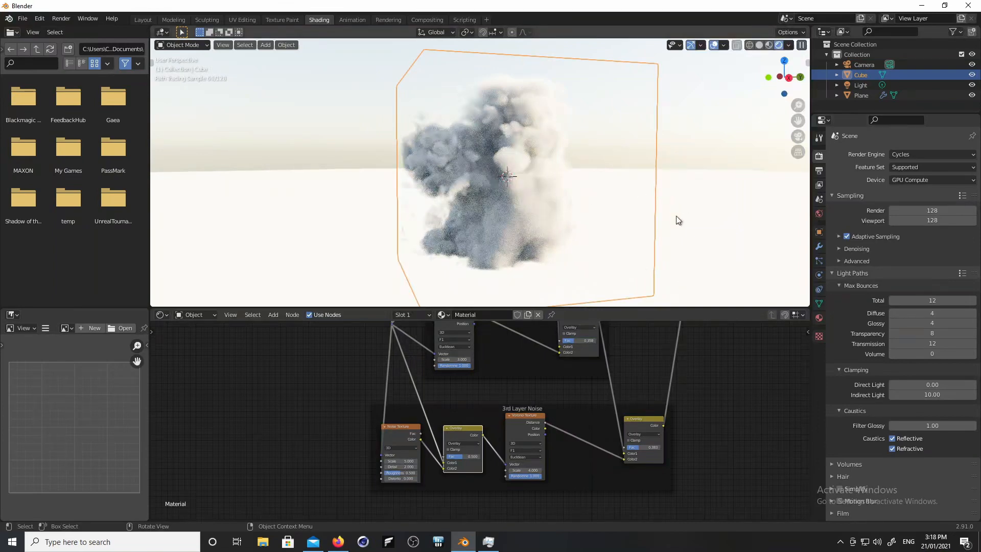
{"action": "left_click", "coordinate": [928, 353]}
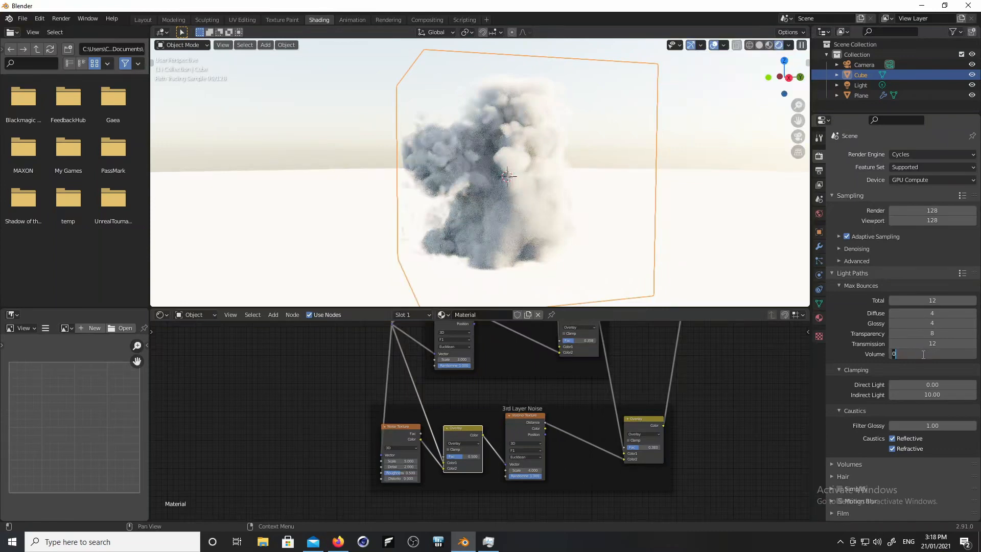
{"action": "type", "text": "4"}
{"action": "key", "text": "Return"}
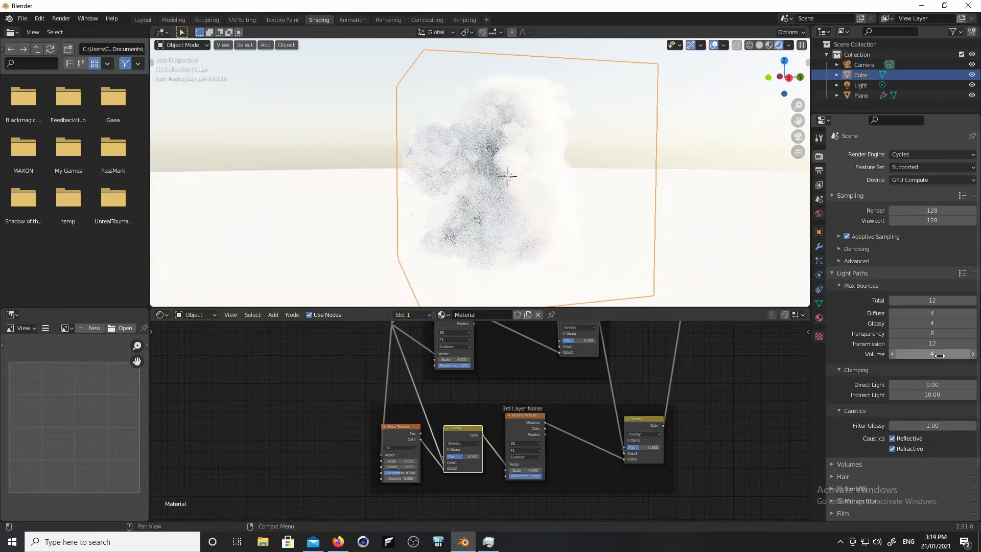
{"action": "left_click", "coordinate": [941, 354]}
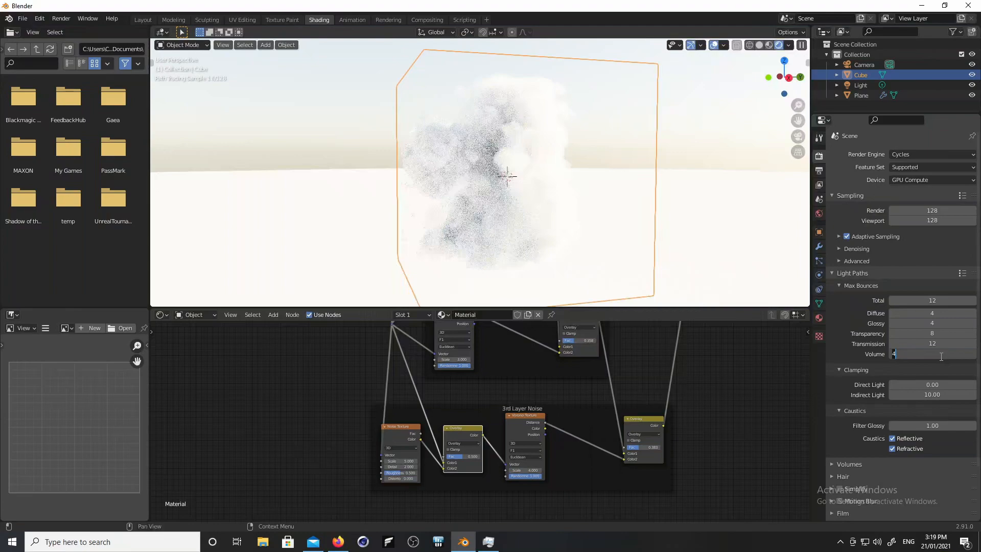
{"action": "key", "text": "Return"}
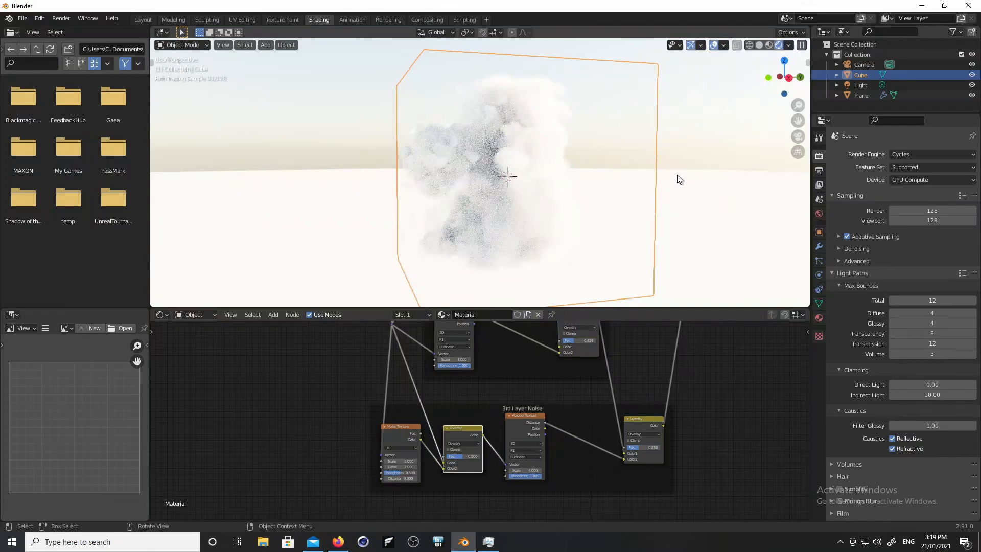
- Enable viewport denoising with the Automatic denoiser and set its Start Sample to 64
{"action": "left_click", "coordinate": [839, 249]}
{"action": "left_click", "coordinate": [892, 276]}
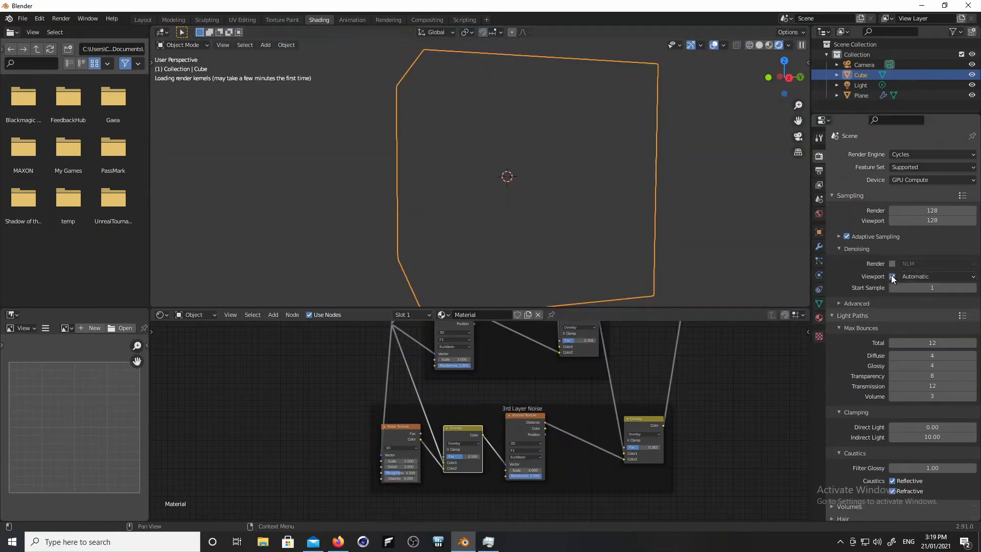
{"action": "left_click", "coordinate": [925, 291]}
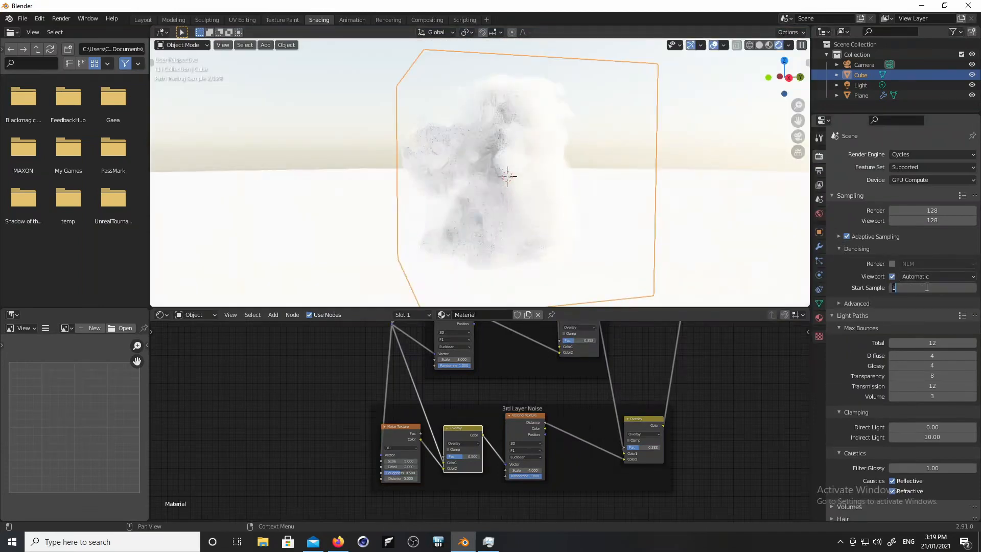
{"action": "type", "text": "64"}
{"action": "key", "text": "Return"}
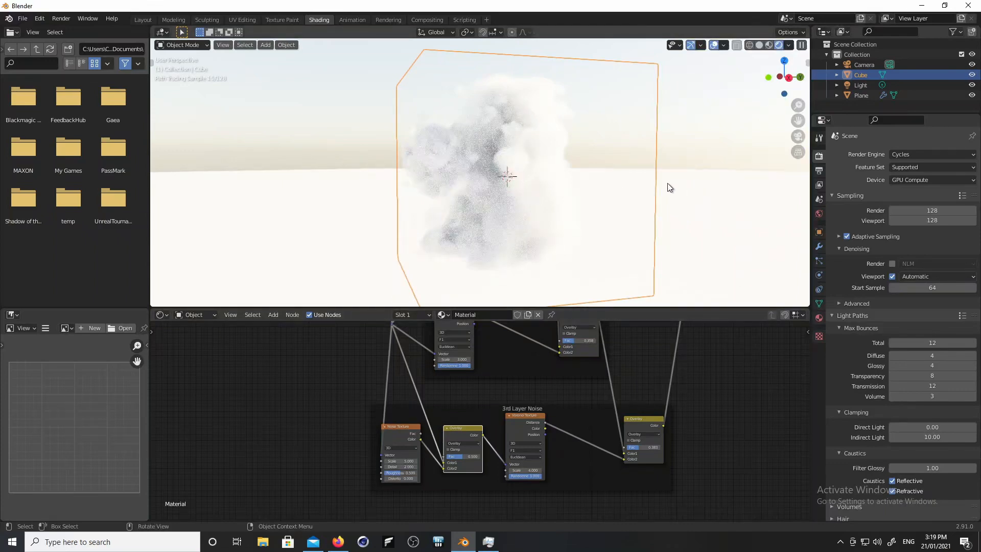
{"action": "key", "text": "n"}
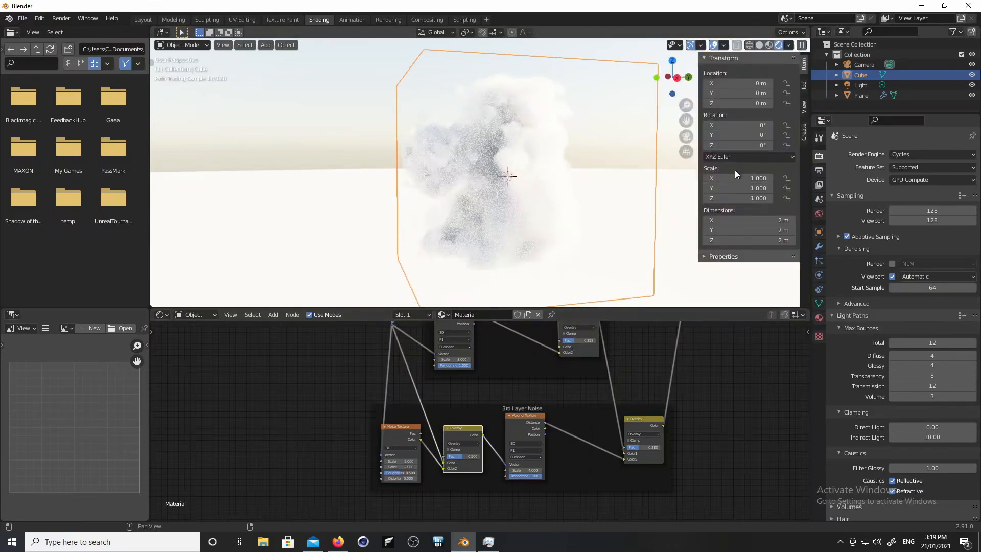
{"action": "key", "text": "n"}
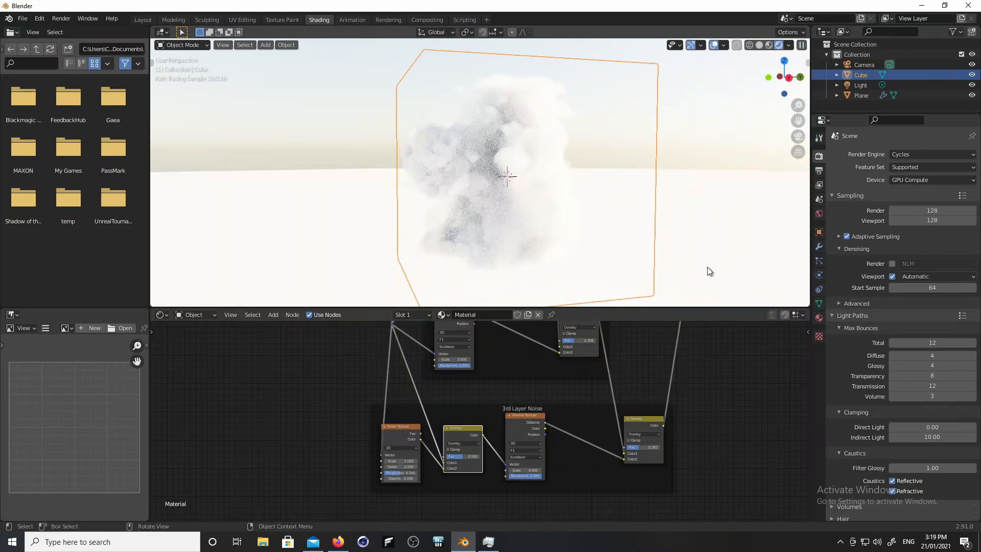
- Set the Principled Volume node's Density to 2 in the cloud material
{"action": "middle_click_drag", "start_coordinate": [701, 369], "coordinate": [560, 483]}
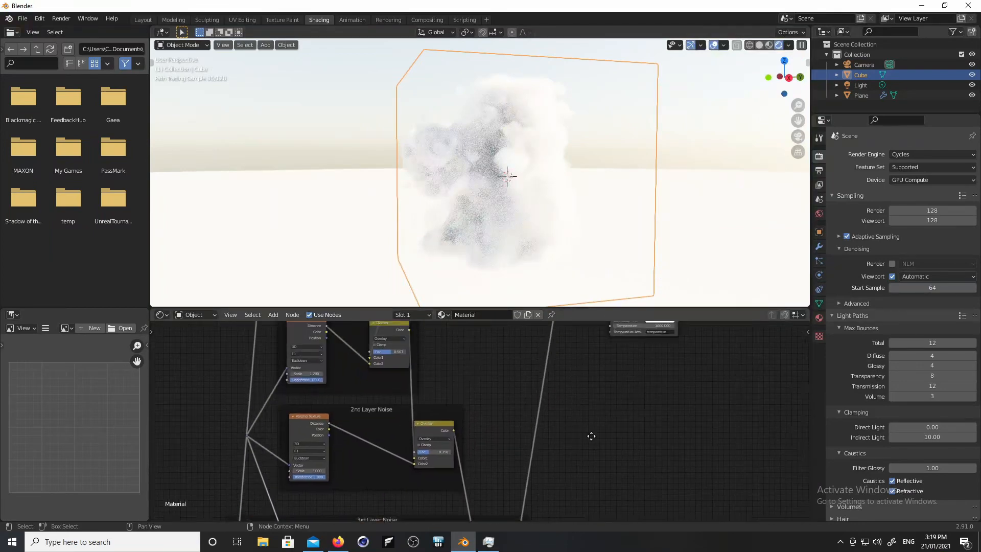
{"action": "middle_click_drag", "start_coordinate": [615, 387], "coordinate": [601, 470]}
{"action": "middle_click_drag", "start_coordinate": [707, 419], "coordinate": [728, 329], "text": "ctrl"}
{"action": "middle_click_drag", "start_coordinate": [739, 372], "coordinate": [600, 425]}
{"action": "scroll", "coordinate": [615, 431], "scroll_direction": "up", "scroll_amount": 3}
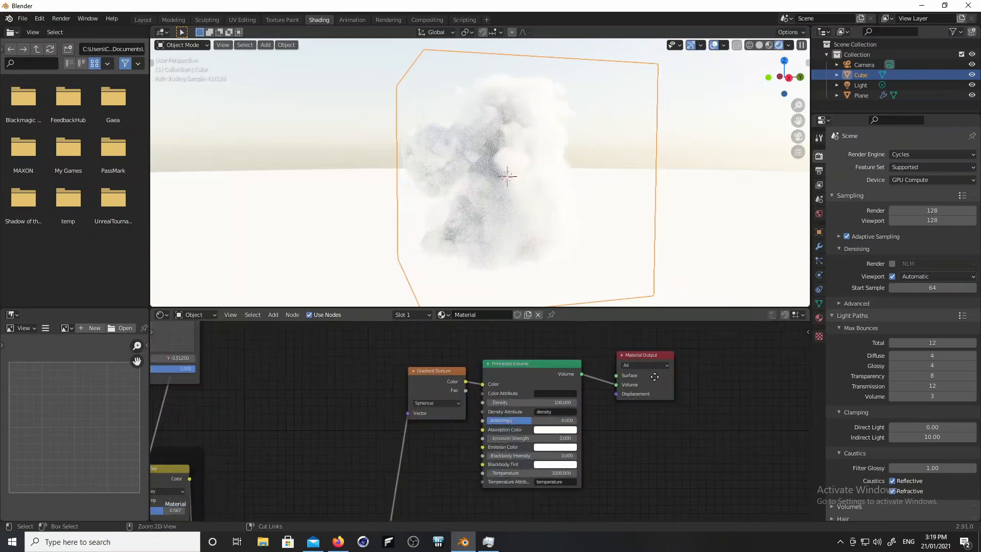
{"action": "double_click", "coordinate": [580, 397]}
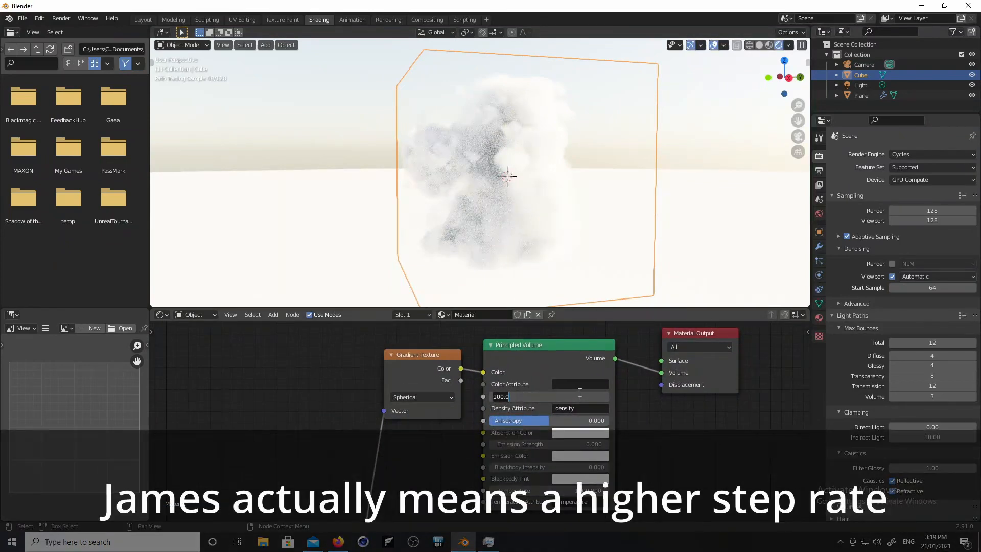
{"action": "key", "text": "BackSpace"}
{"action": "key", "text": "BackSpace"}
{"action": "key", "text": "BackSpace"}
{"action": "key", "text": "BackSpace"}
{"action": "key", "text": "BackSpace"}
{"action": "type", "text": "2"}
{"action": "key", "text": "Return"}
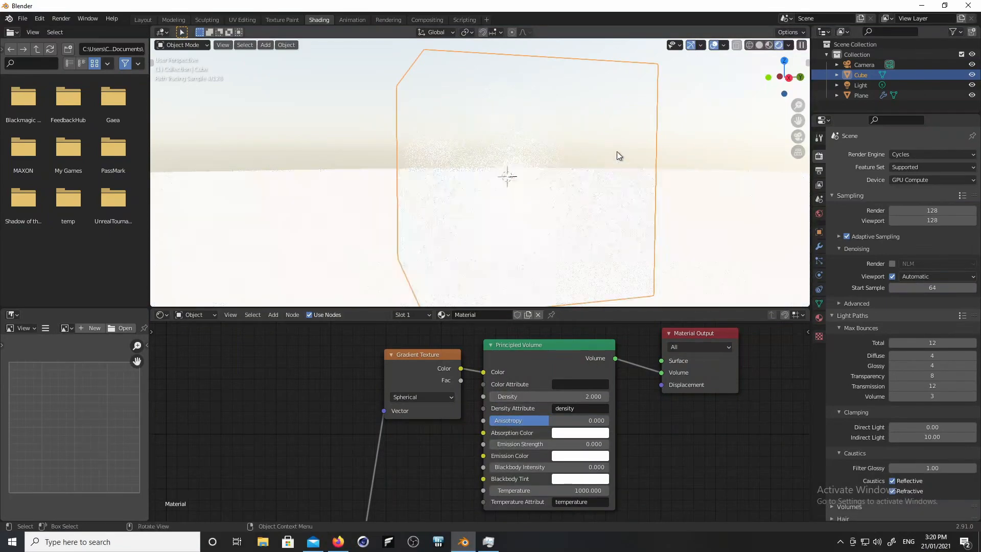
- Scale the cloud cube up uniformly to a scale of about 48.5
{"action": "scroll", "coordinate": [618, 194], "scroll_direction": "down", "scroll_amount": 6}
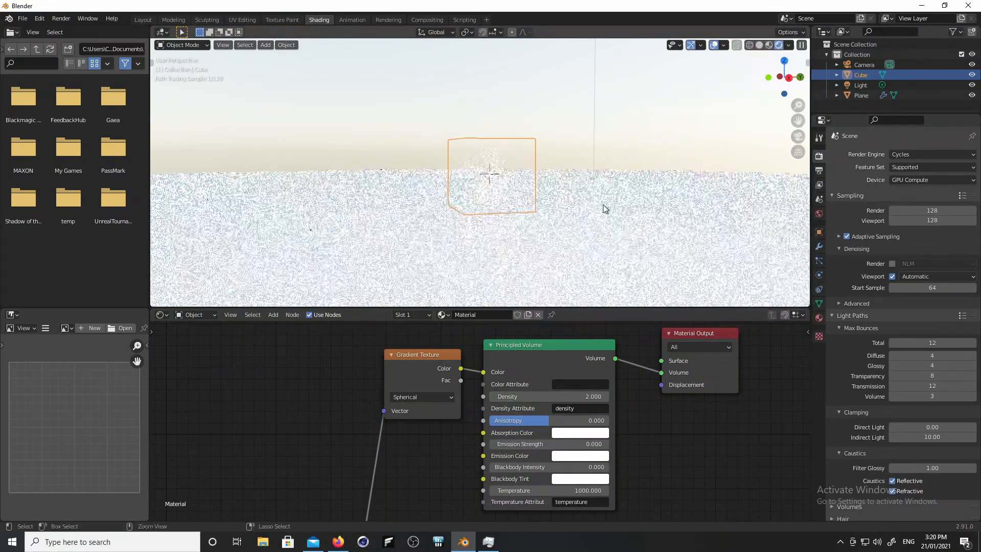
{"action": "scroll", "coordinate": [633, 119], "scroll_direction": "down", "scroll_amount": 5}
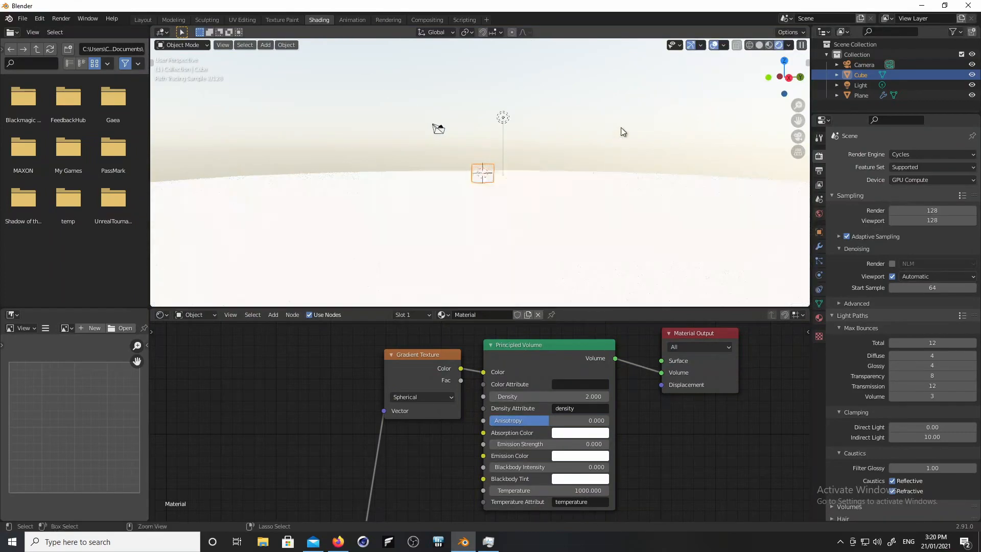
{"action": "scroll", "coordinate": [611, 180], "scroll_direction": "down", "scroll_amount": 5}
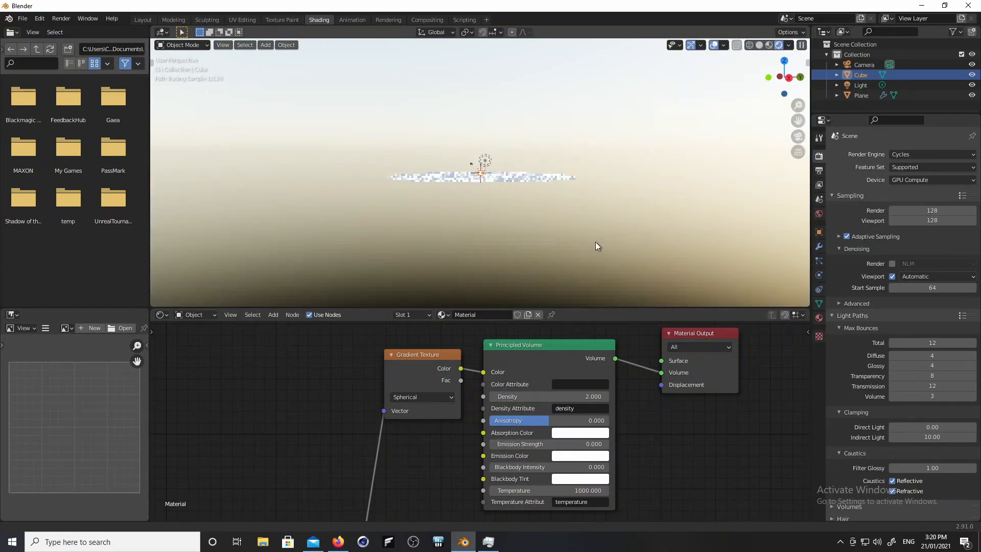
{"action": "mouse_move", "coordinate": [599, 197]}
{"action": "middle_mouse_down"}
{"action": "mouse_move", "coordinate": [602, 221]}
{"action": "mouse_move", "coordinate": [567, 196]}
{"action": "middle_mouse_up"}
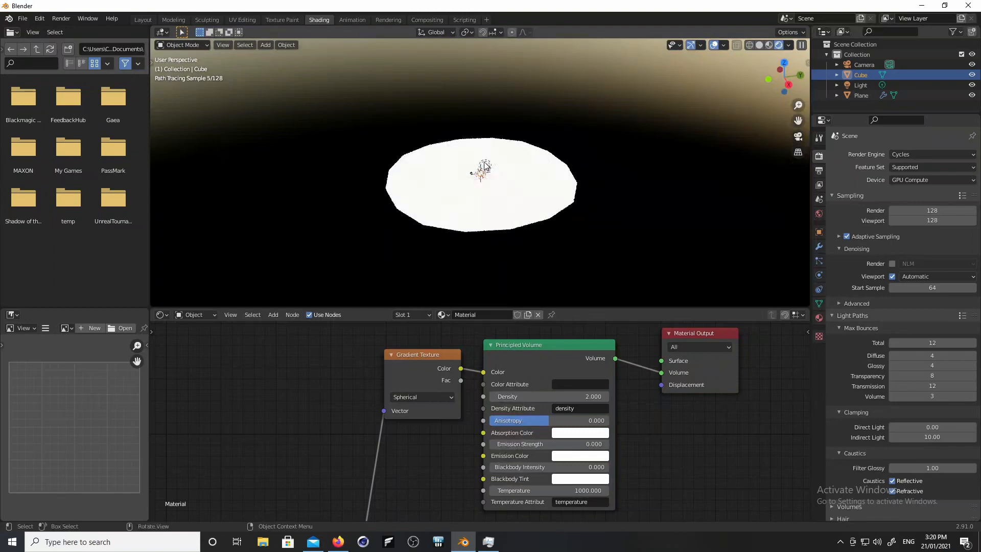
{"action": "key", "text": "s"}
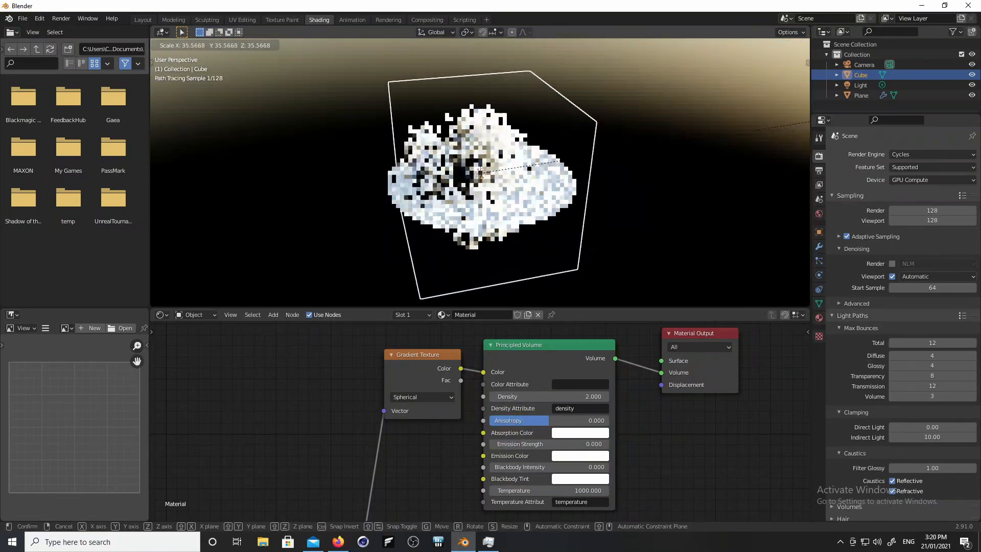
{"action": "left_click", "coordinate": [650, 227]}
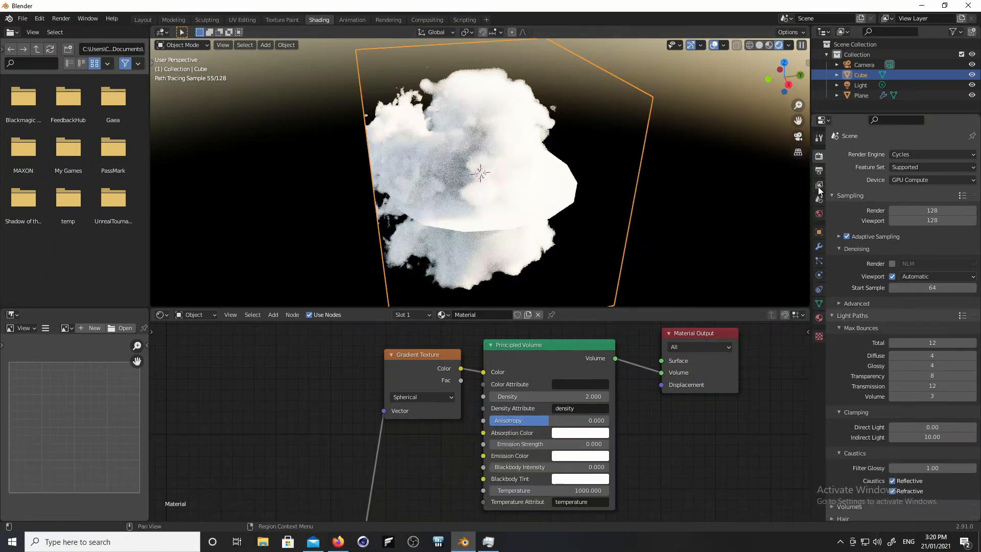
- Set the volume Step Rate in the cube's material settings to 0.3
{"action": "left_click", "coordinate": [818, 319]}
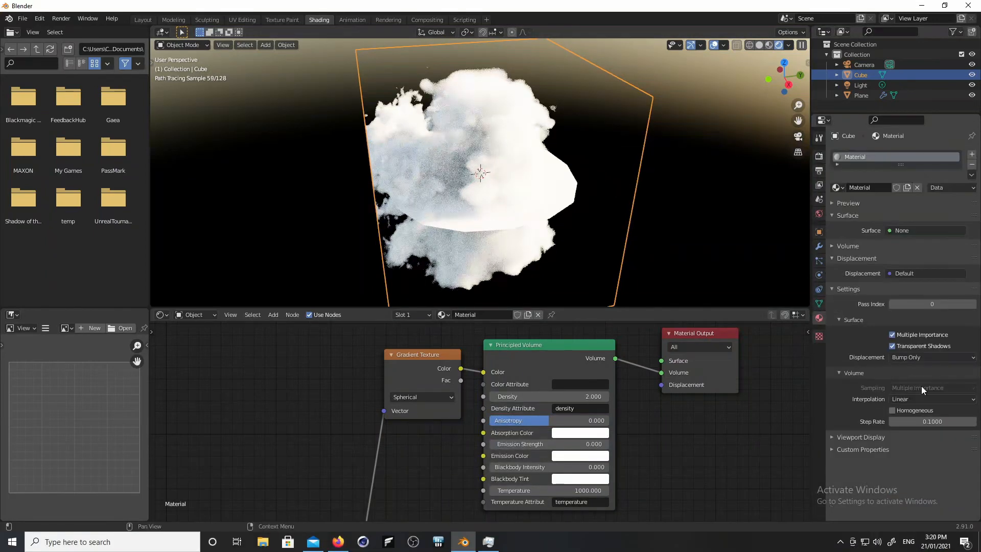
{"action": "left_click", "coordinate": [920, 422]}
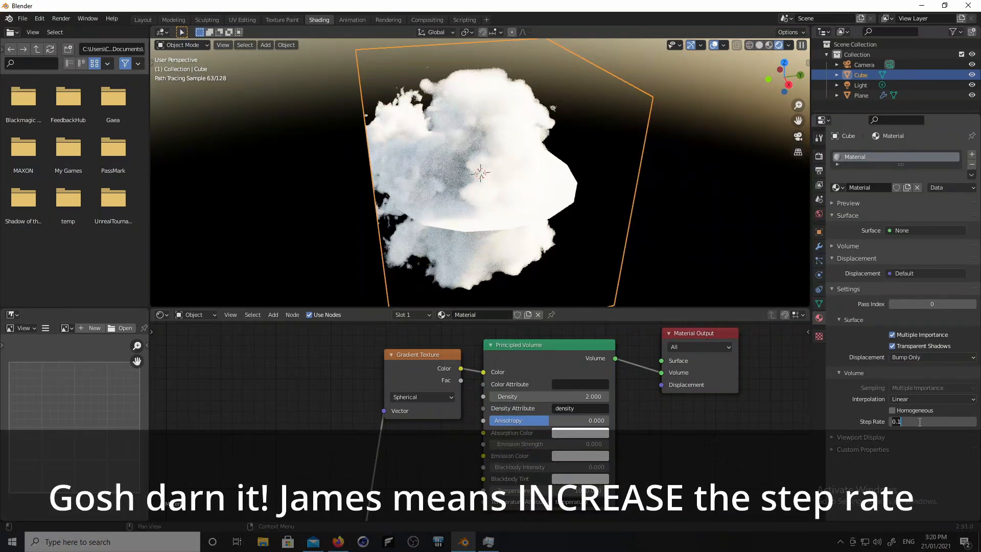
{"action": "key", "text": "BackSpace"}
{"action": "type", "text": "3"}
{"action": "key", "text": "Return"}
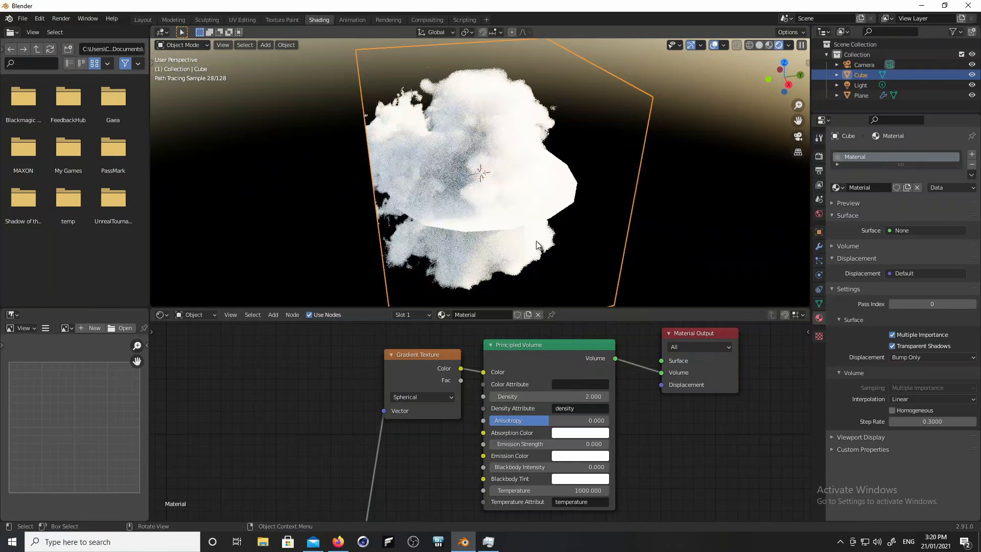
- Check the cube's scale and dimensions, and inspect the enlarged cloud from different distances and angles
{"action": "scroll", "coordinate": [657, 170], "scroll_direction": "down", "scroll_amount": 3}
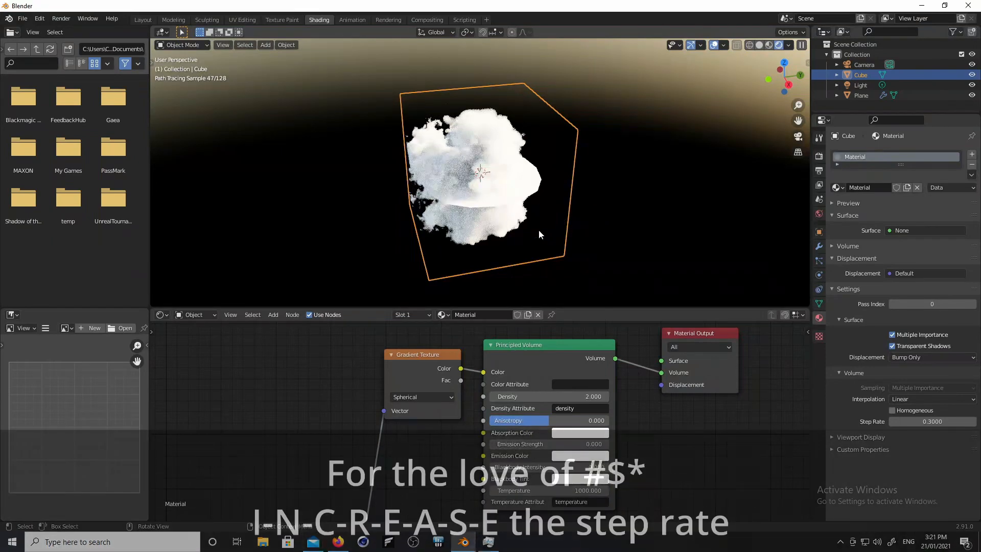
{"action": "key", "text": "n"}
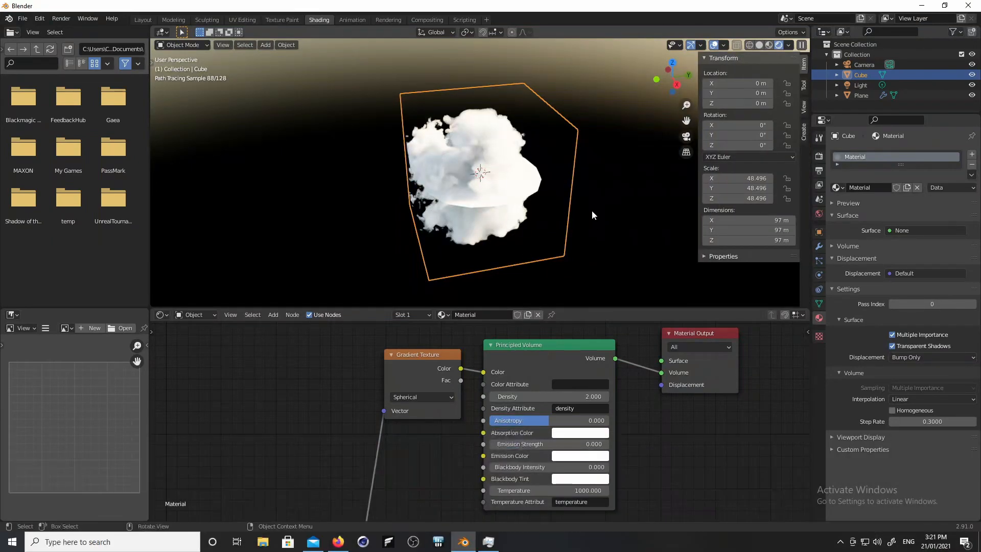
{"action": "key", "text": "n"}
{"action": "scroll", "coordinate": [588, 239], "scroll_direction": "up", "scroll_amount": 5}
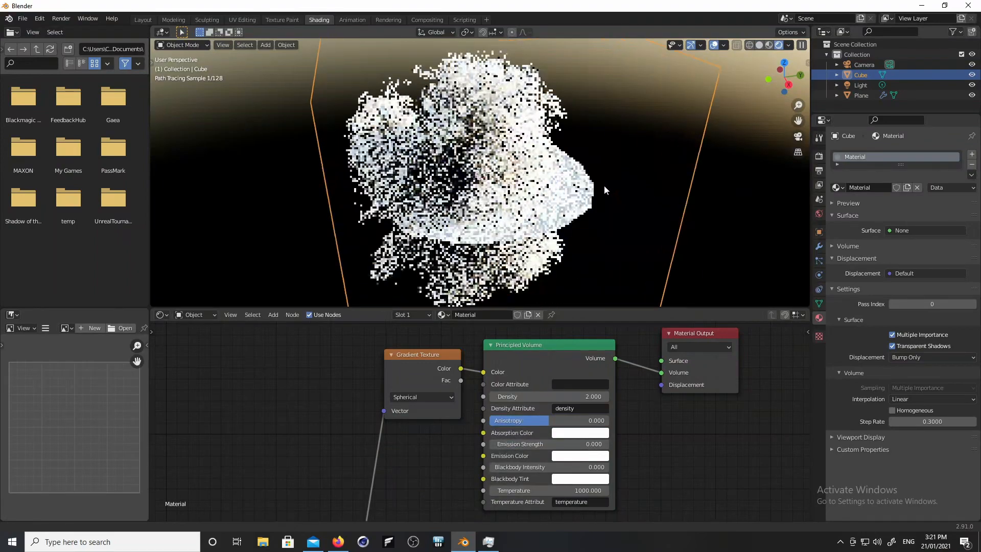
{"action": "scroll", "coordinate": [593, 247], "scroll_direction": "down", "scroll_amount": 5}
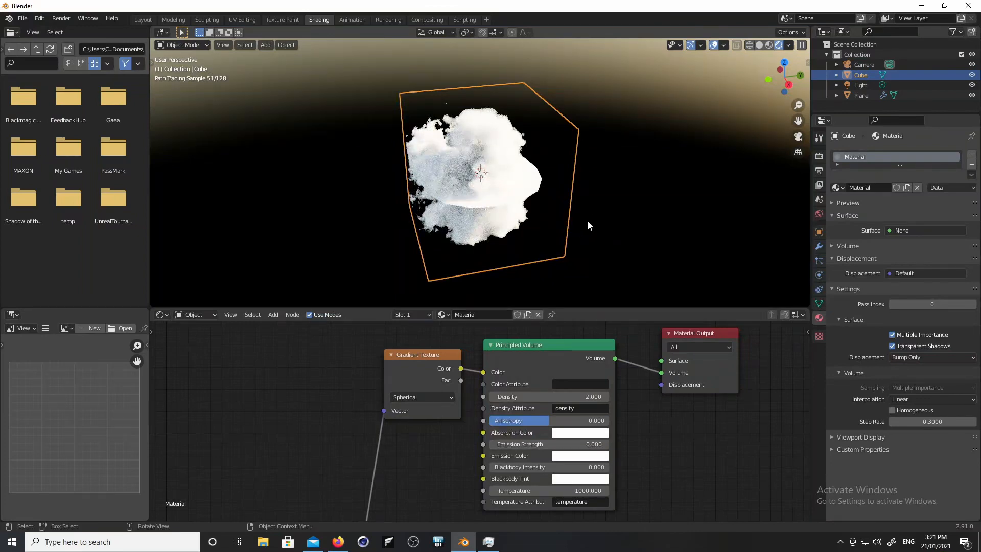
{"action": "mouse_move", "coordinate": [610, 181]}
{"action": "middle_mouse_down"}
{"action": "mouse_move", "coordinate": [630, 182]}
{"action": "mouse_move", "coordinate": [608, 195]}
{"action": "mouse_move", "coordinate": [600, 231]}
{"action": "mouse_move", "coordinate": [613, 198]}
{"action": "middle_mouse_up"}
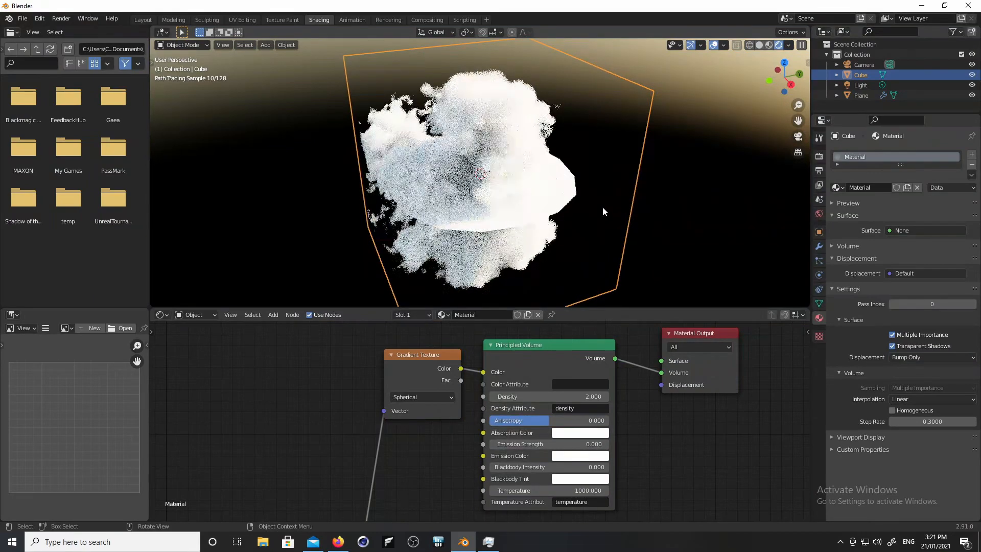
{"action": "middle_click_drag", "start_coordinate": [608, 207], "coordinate": [619, 191]}
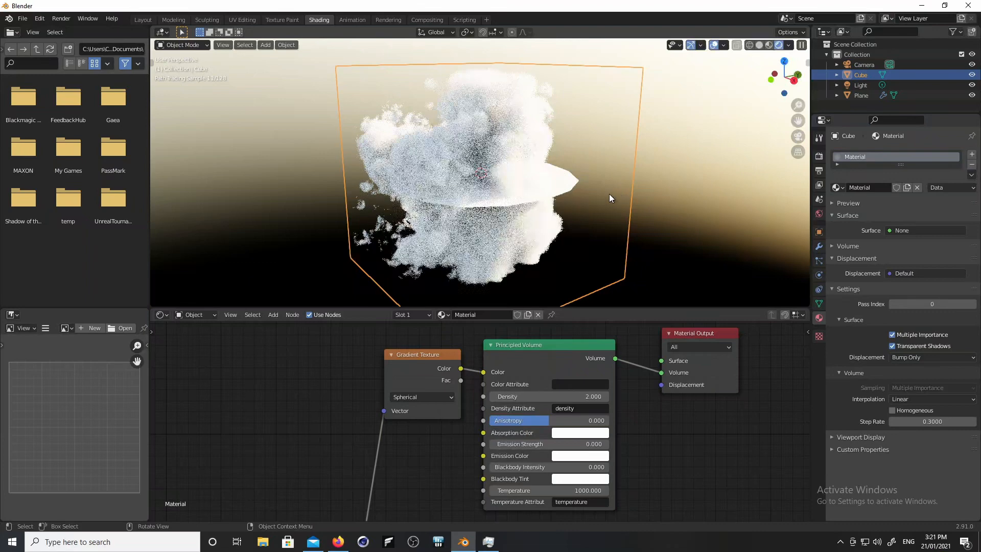
- Move the ground plane about 40 m down along the global Z axis to the base of the cloud
{"action": "left_click", "coordinate": [550, 184]}
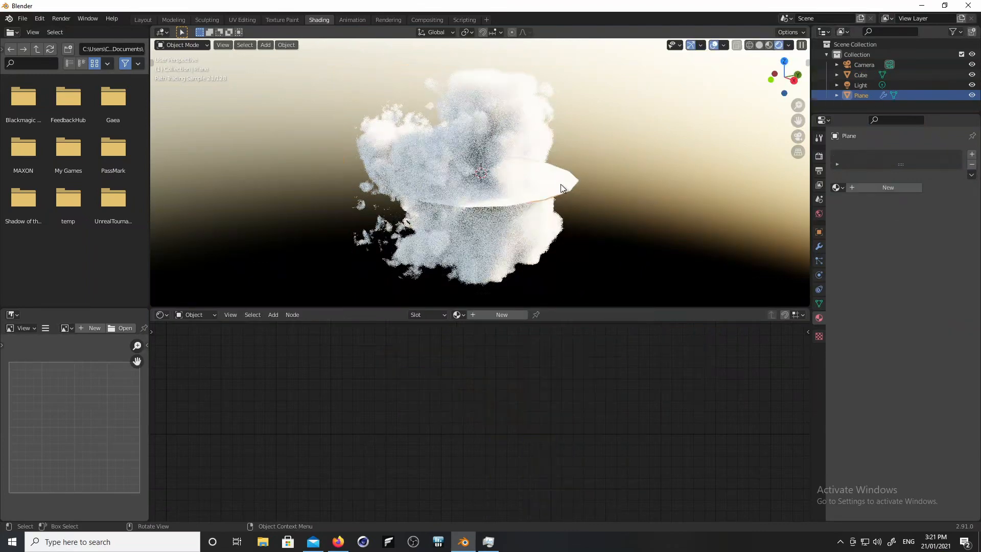
{"action": "key", "text": "g"}
{"action": "key", "text": "z"}
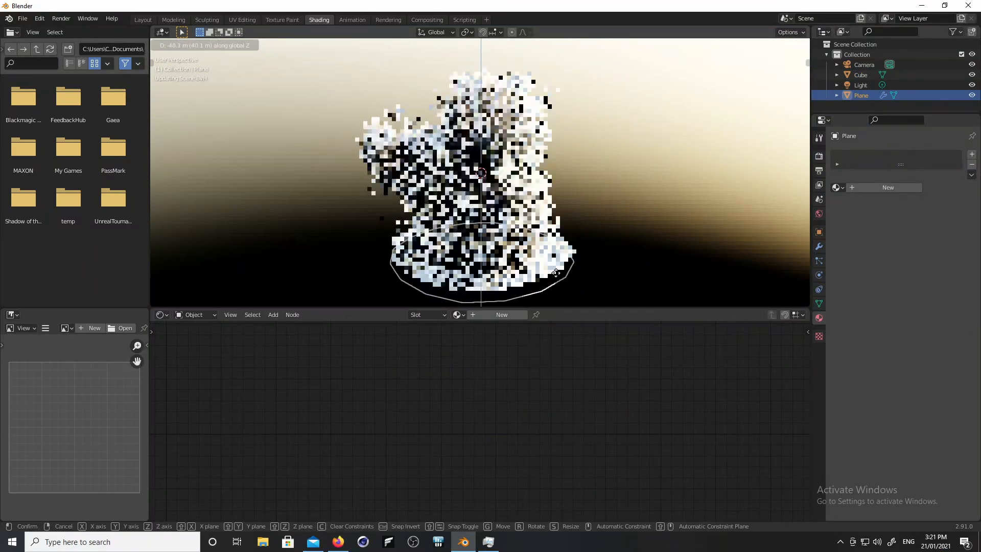
{"action": "left_click", "coordinate": [555, 276]}
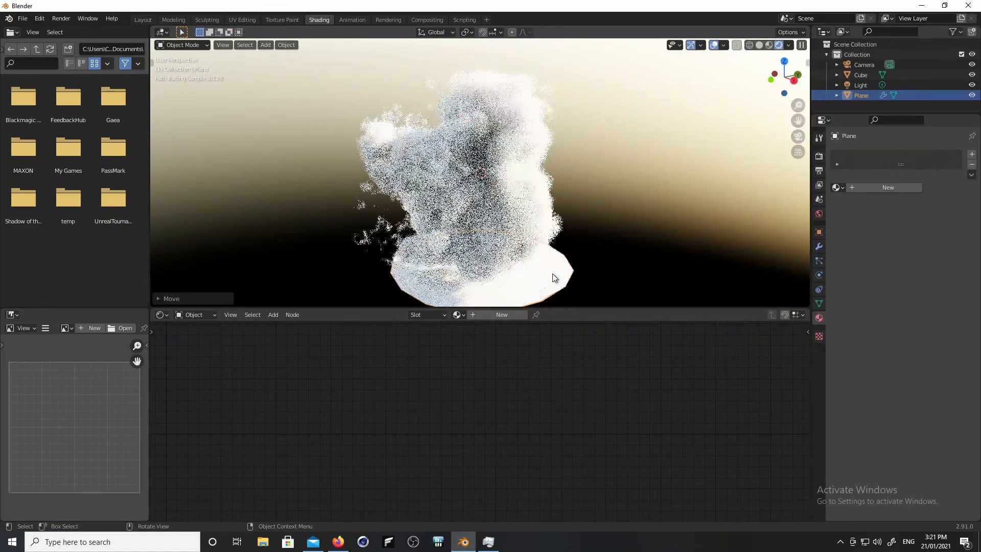
- Scale the ground plane up until it extends far beyond the cloud on every side
{"action": "key", "text": "s"}
{"action": "left_click", "coordinate": [664, 192]}
{"action": "middle_click_drag", "start_coordinate": [664, 193], "coordinate": [646, 287], "text": "ctrl"}
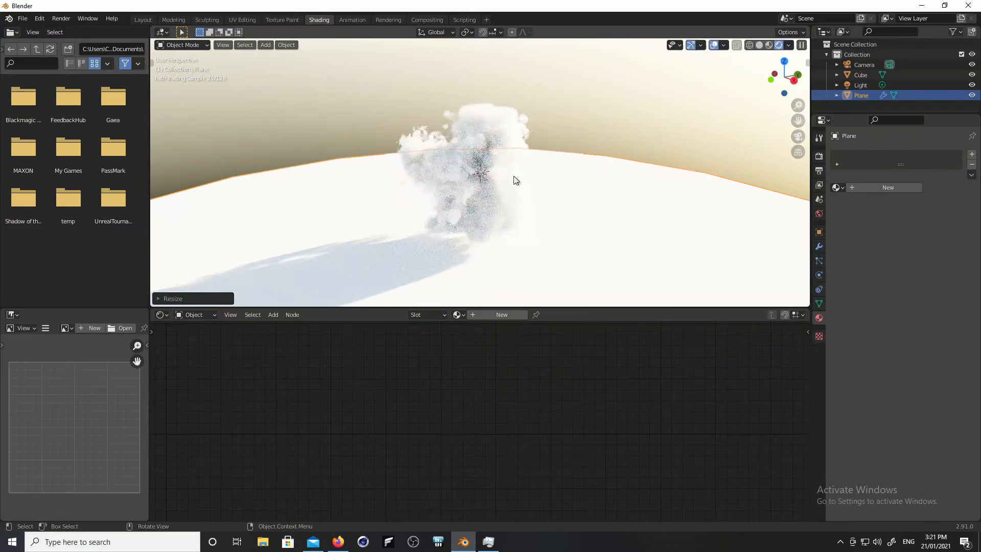
{"action": "middle_click_drag", "start_coordinate": [586, 134], "coordinate": [569, 127]}
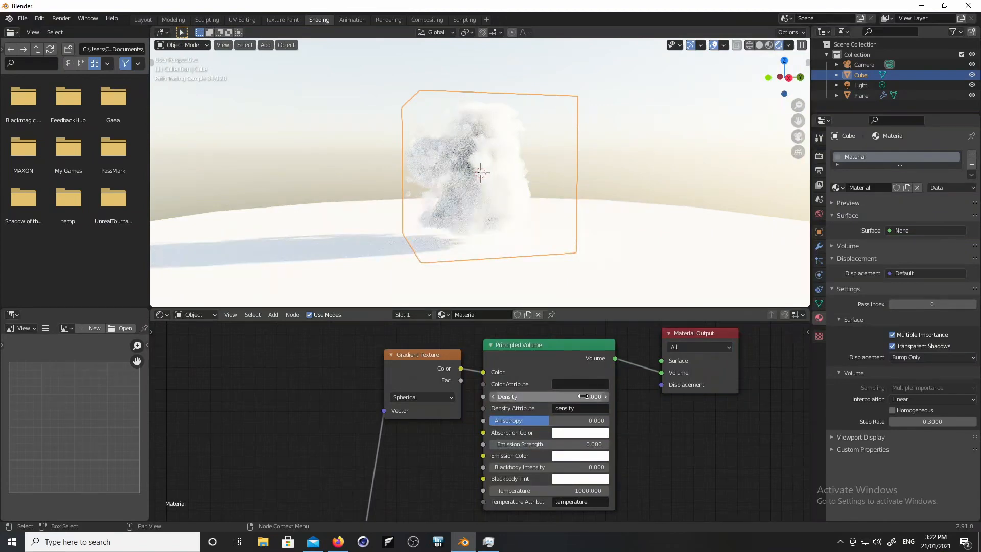
- Set the Principled Volume node's Density to 4 and view the cloud from another angle
{"action": "left_click", "coordinate": [584, 395]}
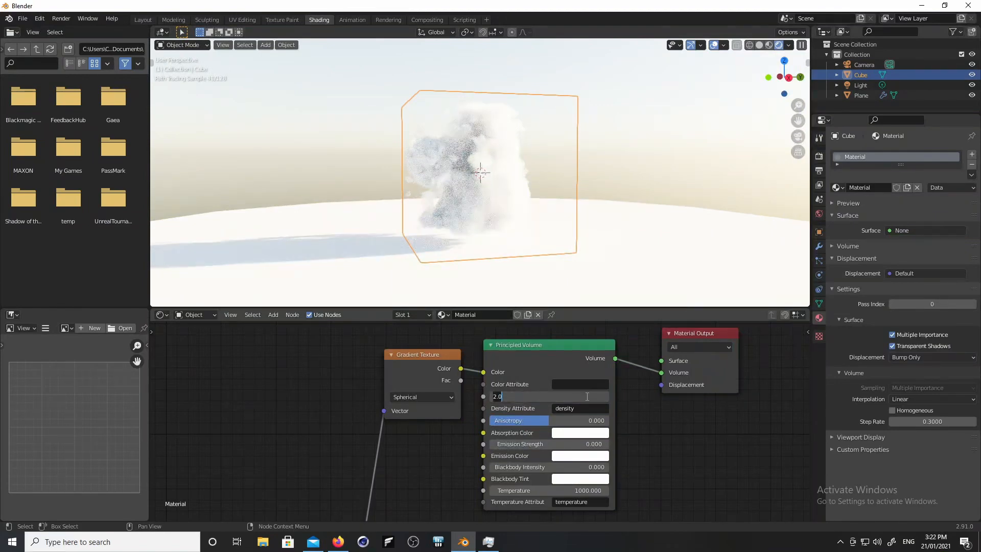
{"action": "type", "text": "2.0"}
{"action": "key", "text": "Return"}
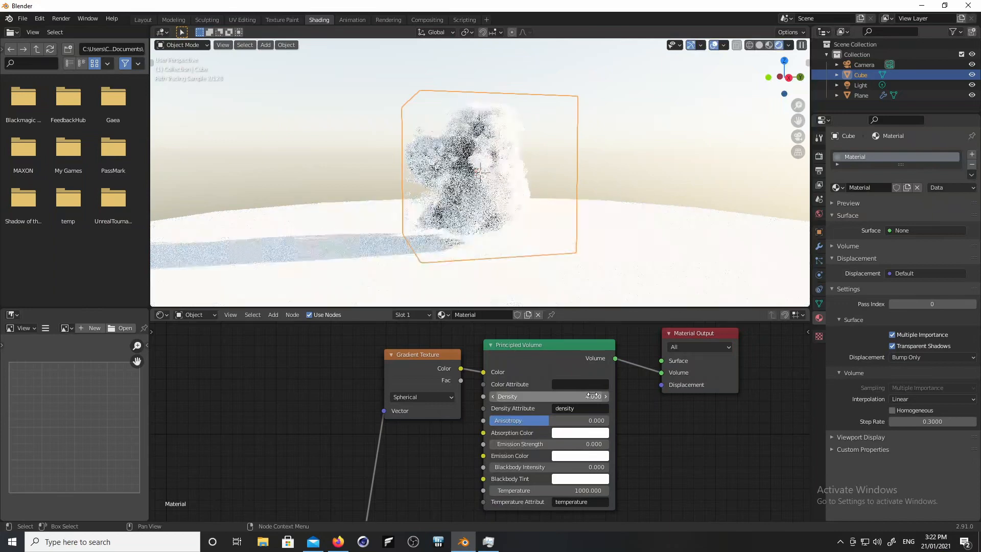
{"action": "left_click_drag", "start_coordinate": [595, 396], "coordinate": [598, 396]}
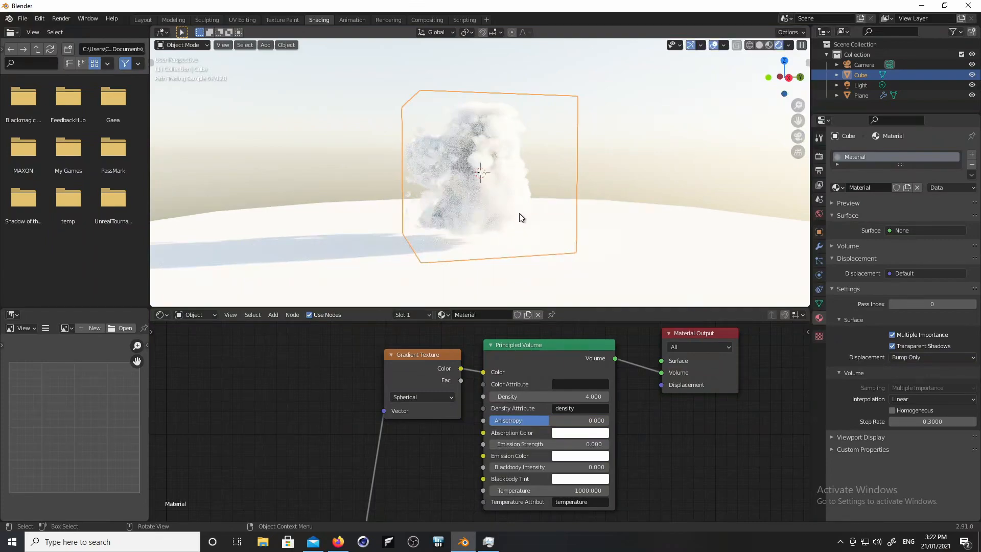
{"action": "mouse_move", "coordinate": [519, 207]}
{"action": "middle_mouse_down"}
{"action": "mouse_move", "coordinate": [528, 230]}
{"action": "mouse_move", "coordinate": [549, 174]}
{"action": "middle_mouse_up"}
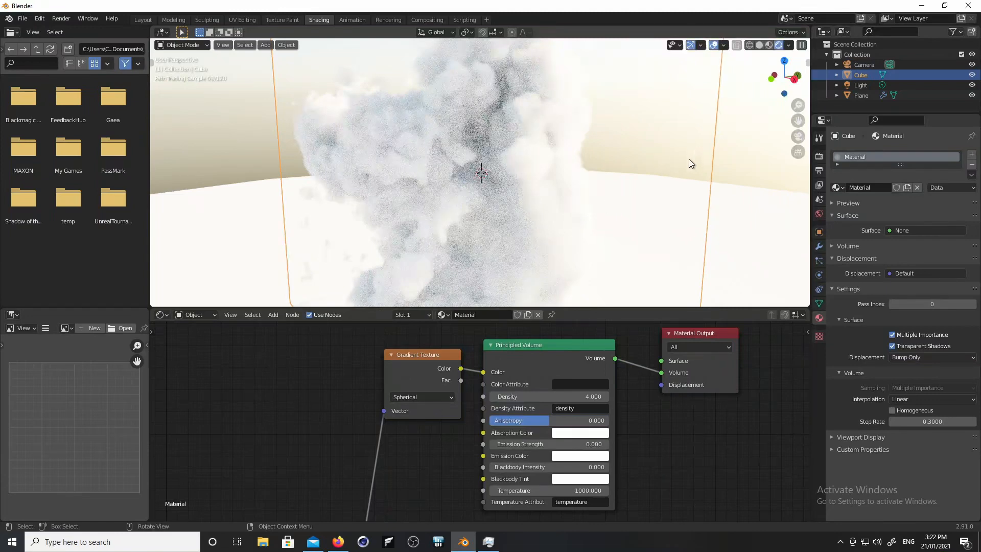
- Append a water plane from another Blender file to replace the original white ground plane
{"action": "left_click", "coordinate": [657, 223]}
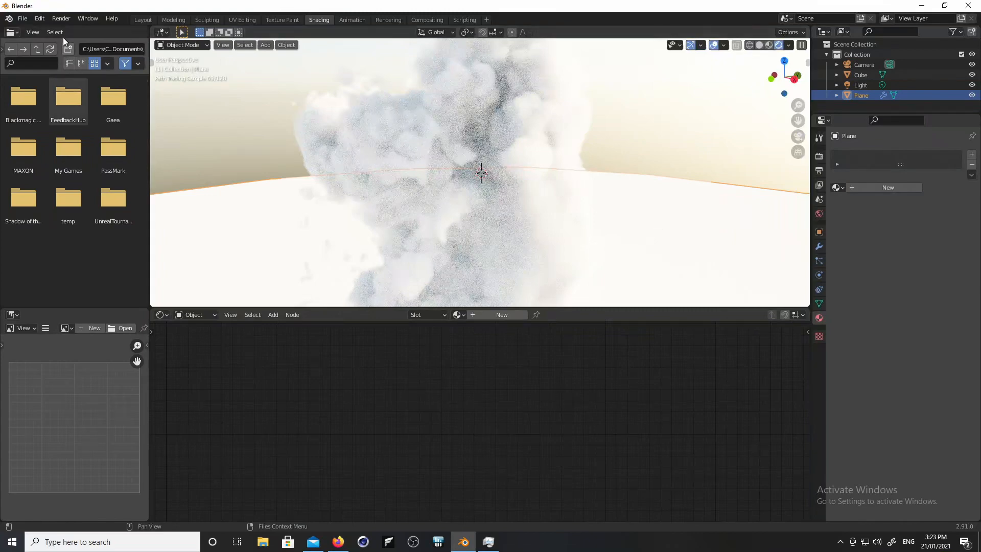
{"action": "left_click", "coordinate": [22, 19]}
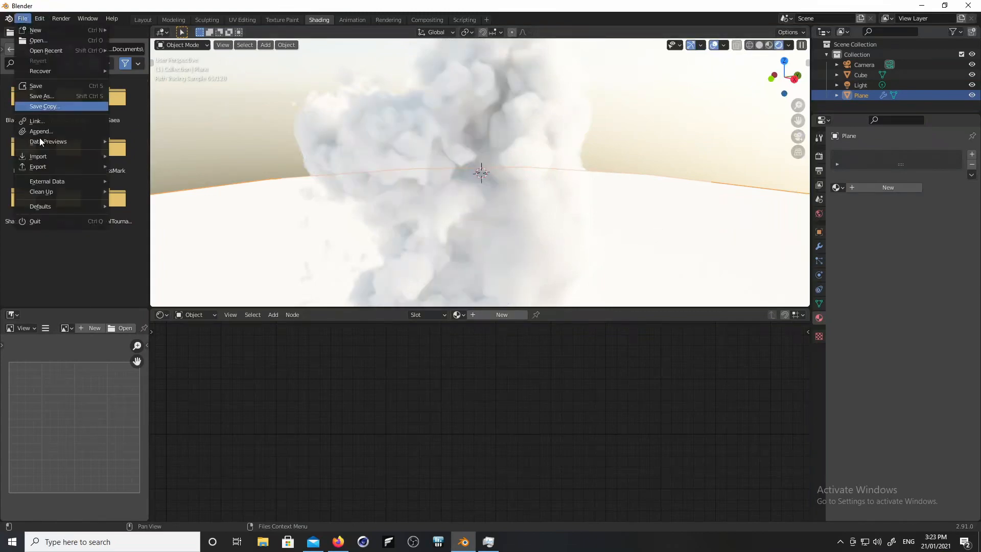
{"action": "mouse_move", "coordinate": [68, 159]}
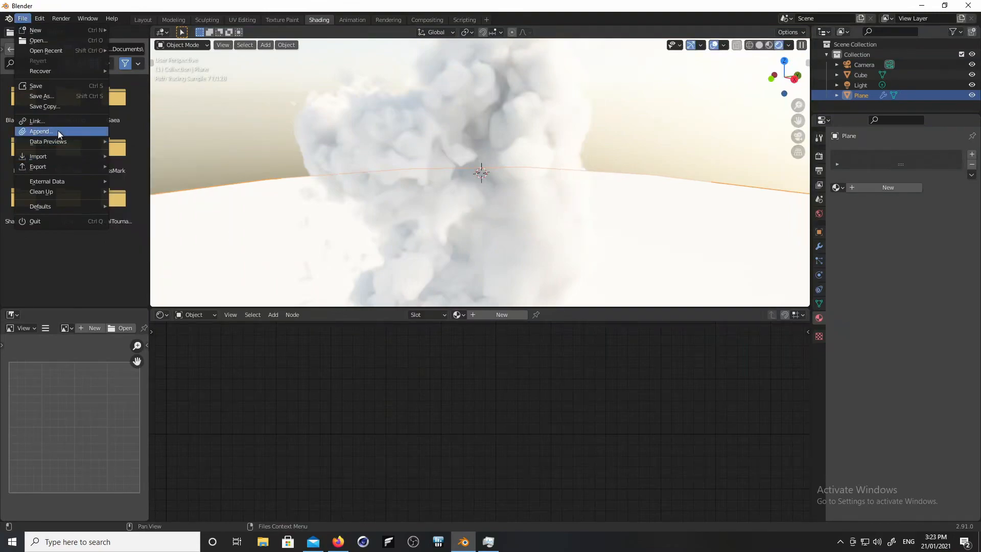
{"action": "left_click", "coordinate": [57, 131]}
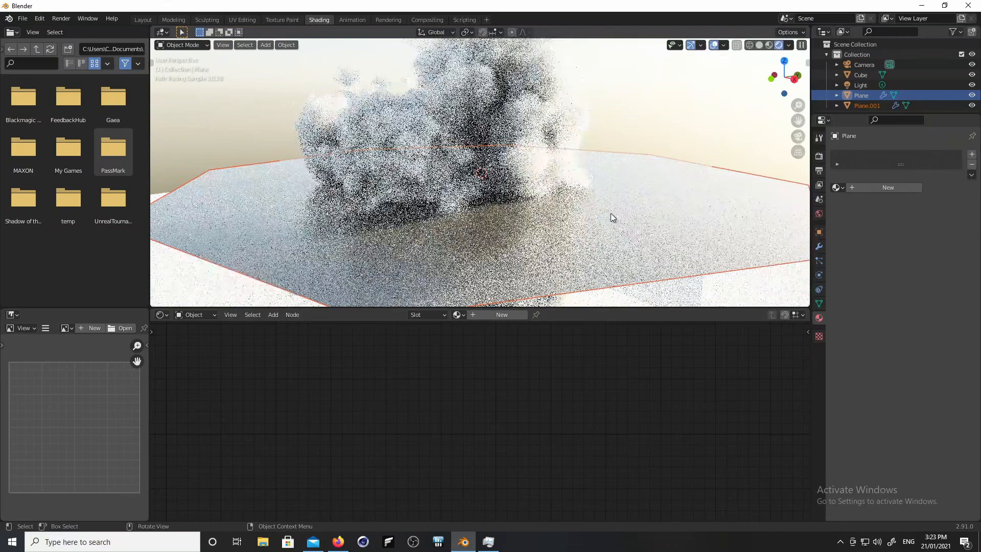
{"action": "left_click", "coordinate": [670, 295]}
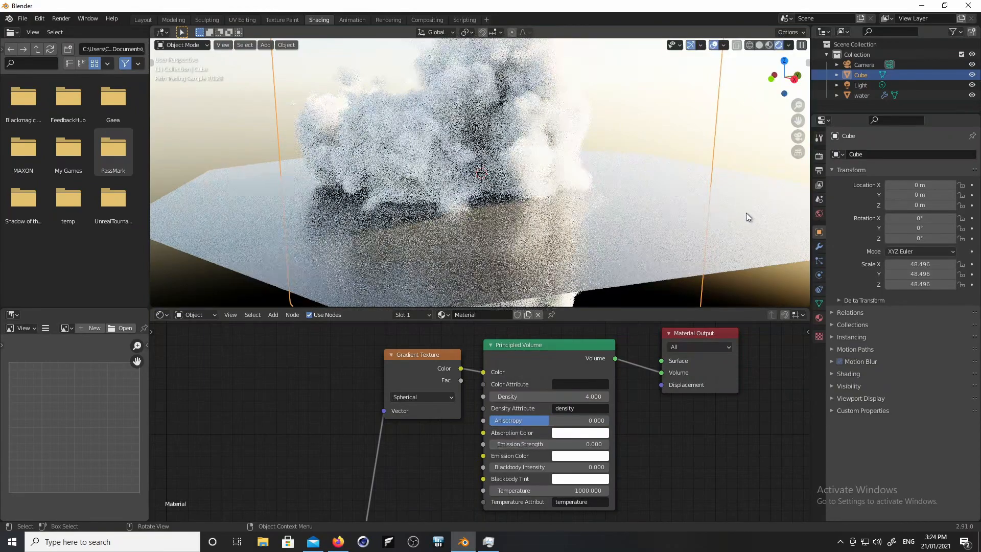
- Lower the water plane along the global Z axis to a Z location of about -30.3 m
{"action": "left_click", "coordinate": [746, 212]}
{"action": "key", "text": "g"}
{"action": "key", "text": "z"}
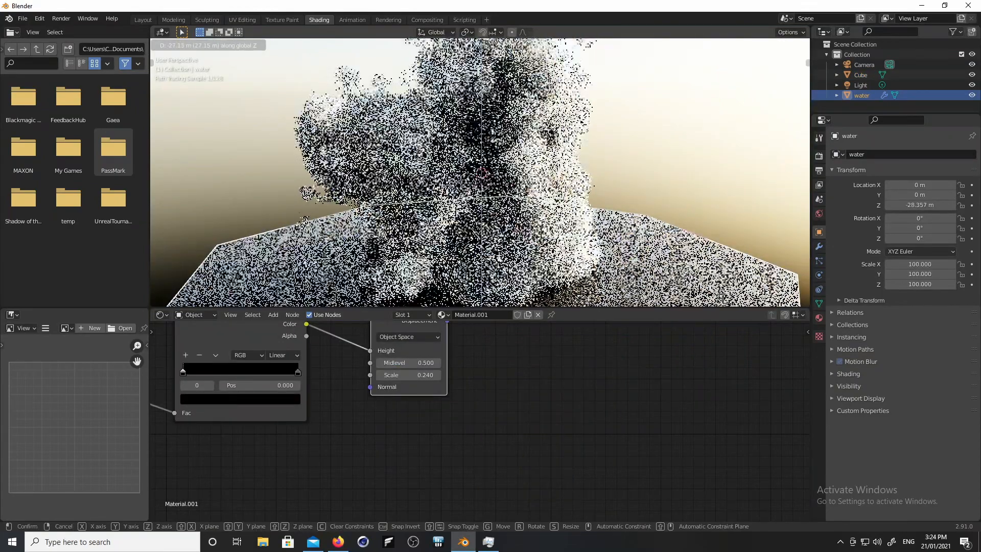
{"action": "left_click", "coordinate": [712, 168]}
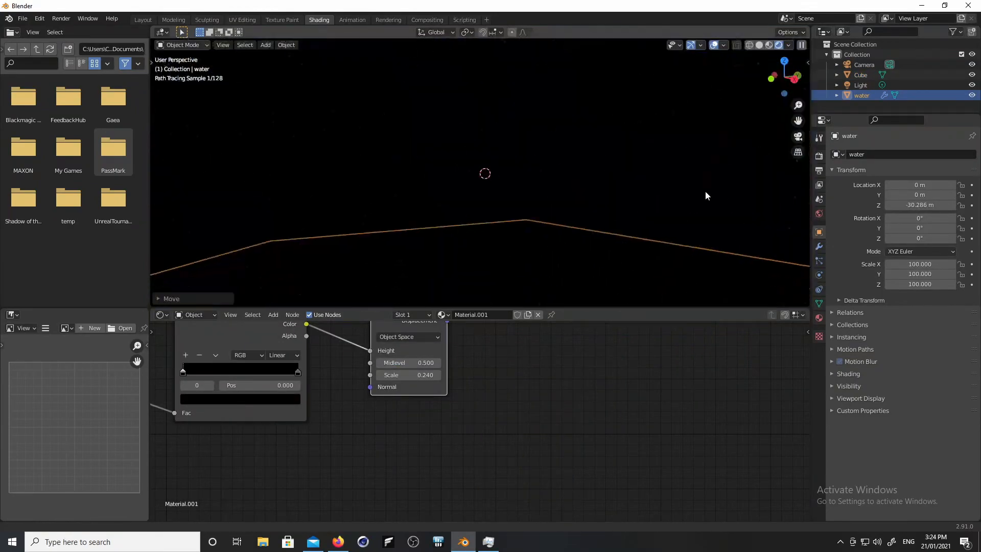
- Lower the water plane along global Z to about -48.4 m and set its Subdivision modifier's viewport level to 2
{"action": "key", "text": "g"}
{"action": "key", "text": "z"}
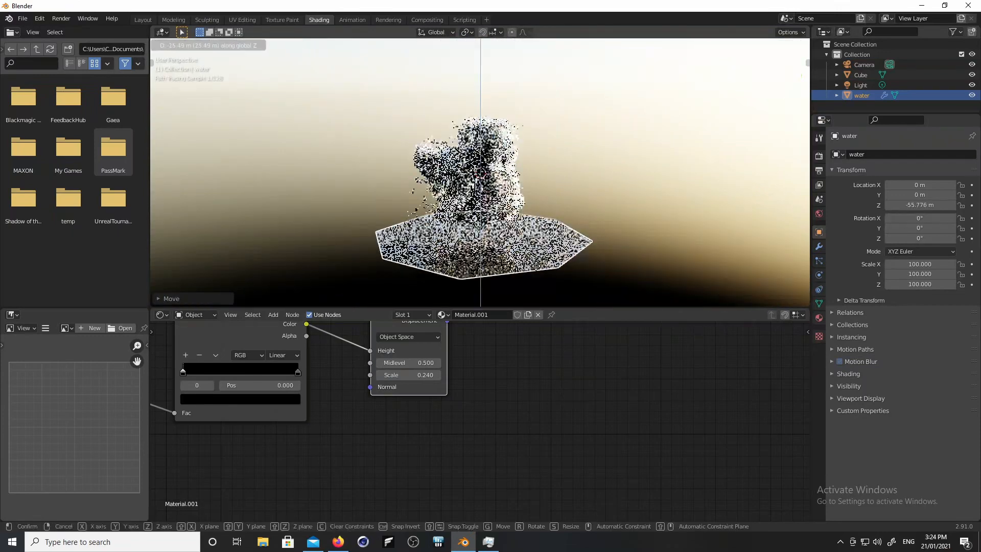
{"action": "left_click", "coordinate": [538, 255]}
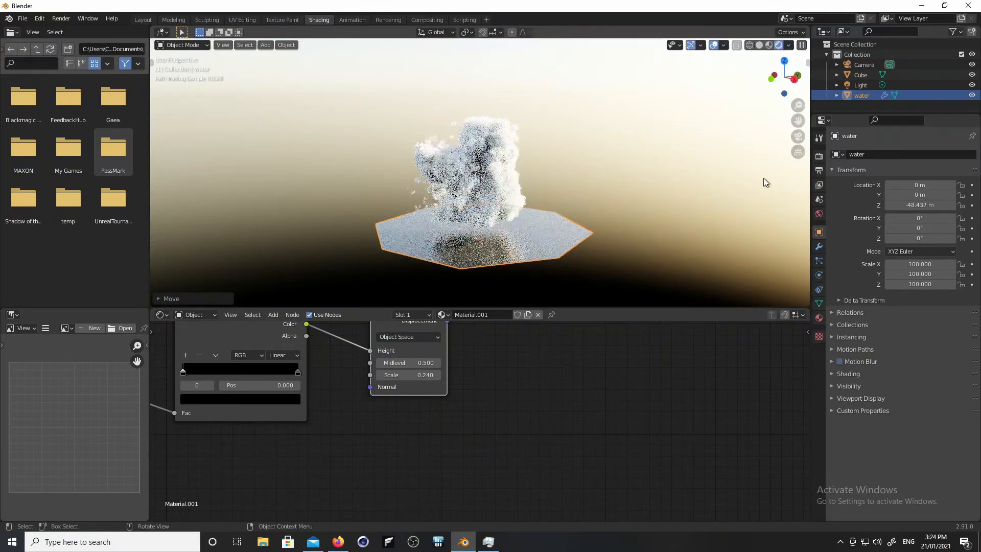
{"action": "left_click", "coordinate": [819, 247]}
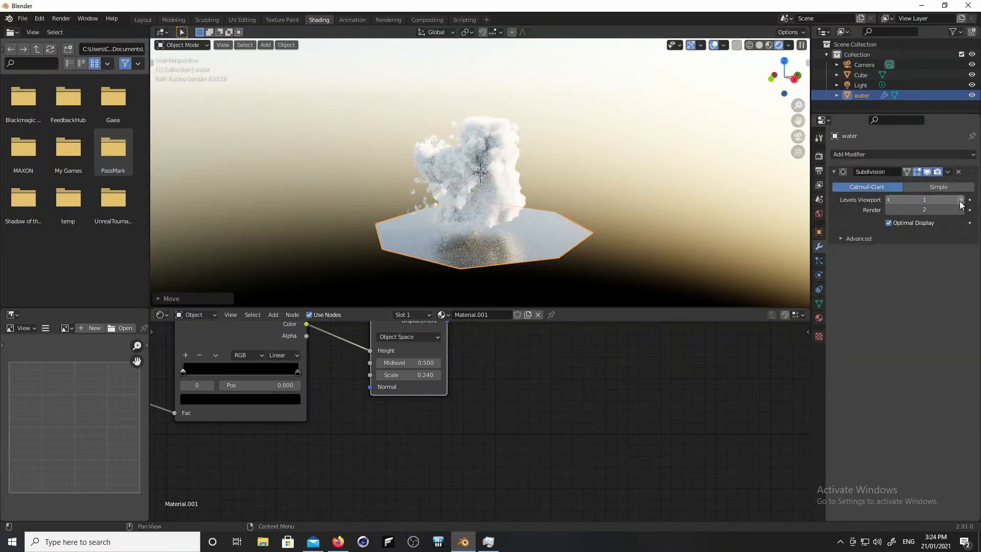
{"action": "left_click", "coordinate": [962, 200]}
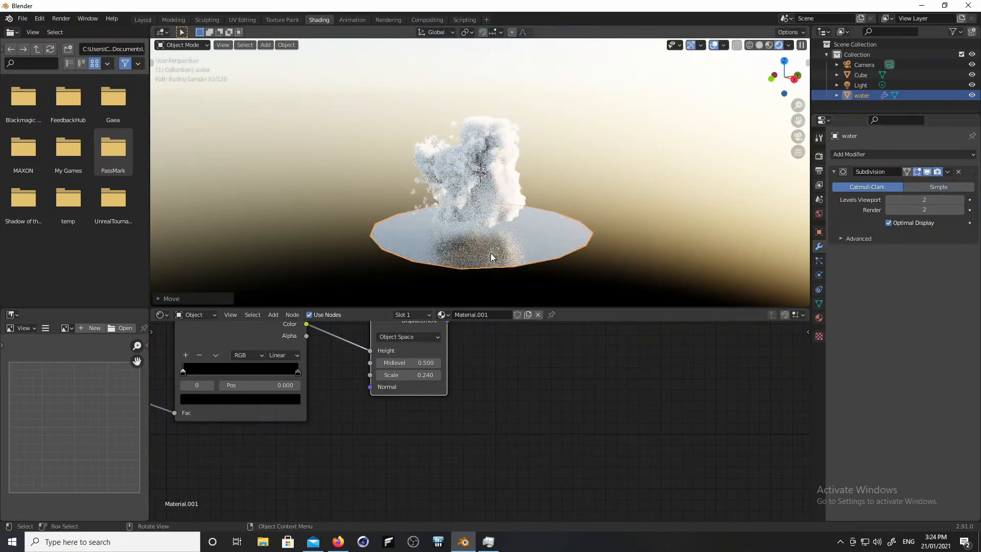
- Scale the water plane up by a factor of 200 and apply its scale
{"action": "type", "text": "s200"}
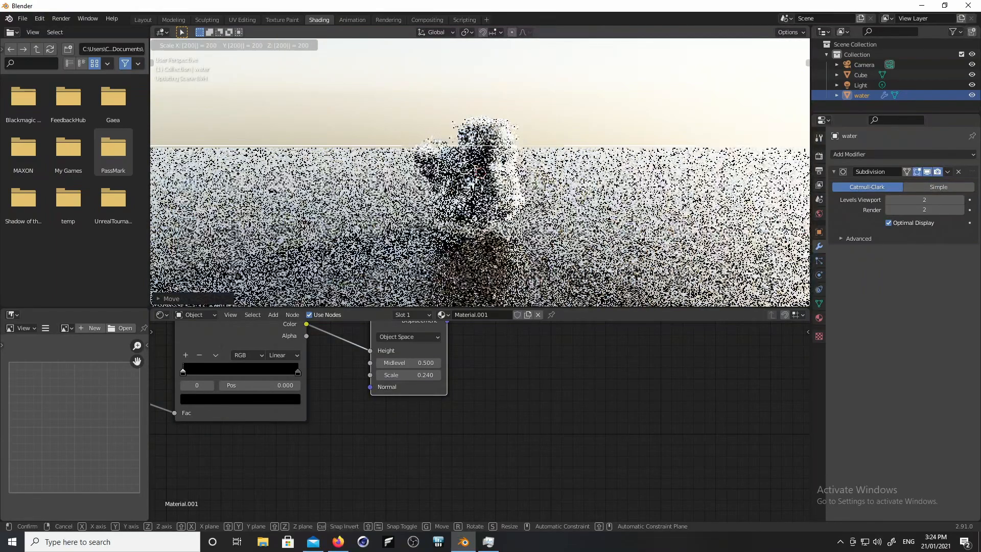
{"action": "key", "text": "Return"}
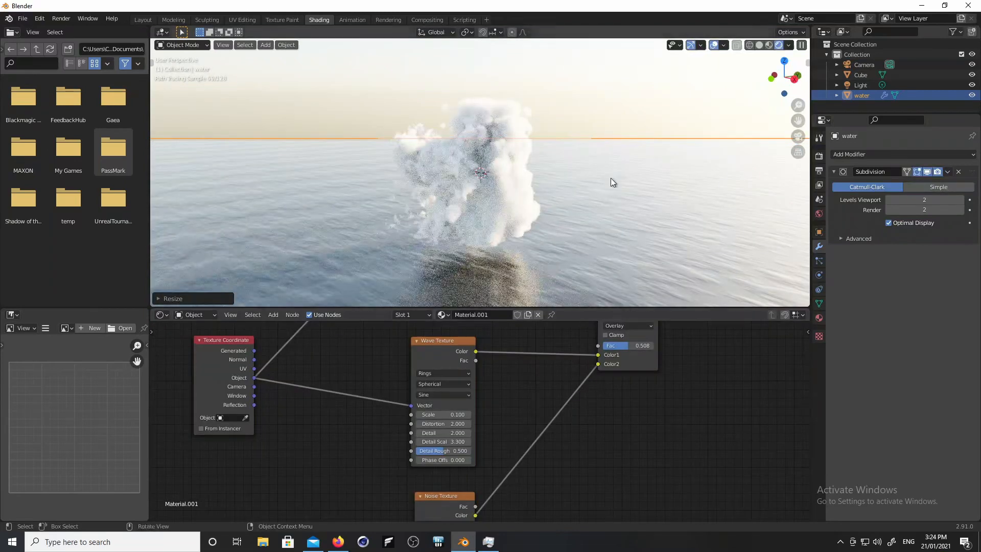
{"action": "key", "text": "ctrl+a"}
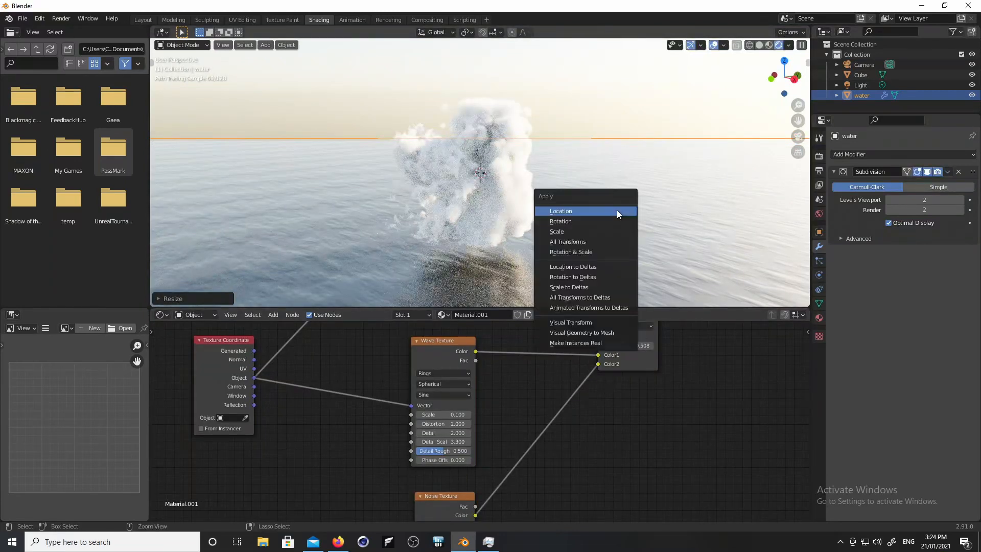
{"action": "left_click", "coordinate": [606, 230]}
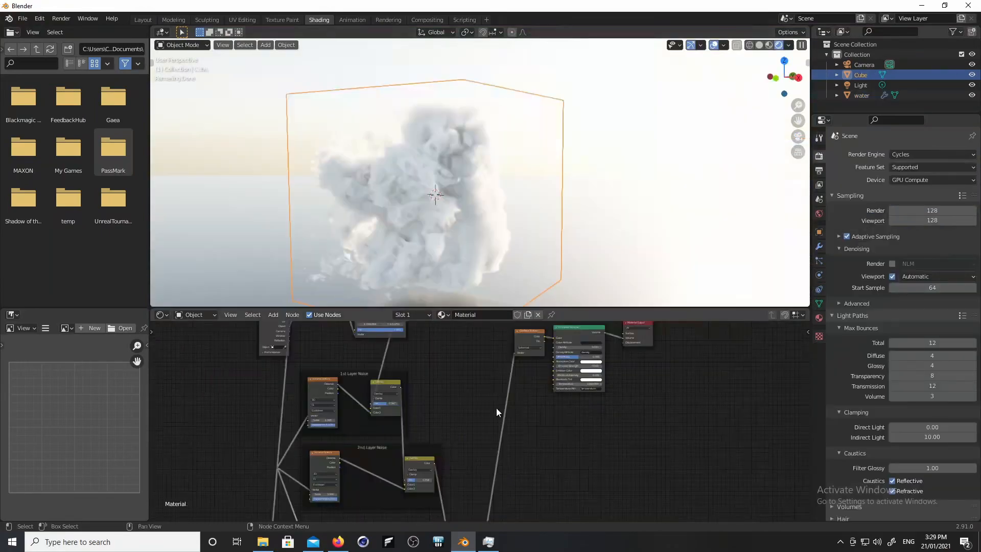
- Insert a ColorRamp with Ease interpolation between the cloud's Gradient Texture and Principled Volume, with the black stop near the ramp's start
{"action": "middle_click_drag", "start_coordinate": [644, 434], "coordinate": [672, 347]}
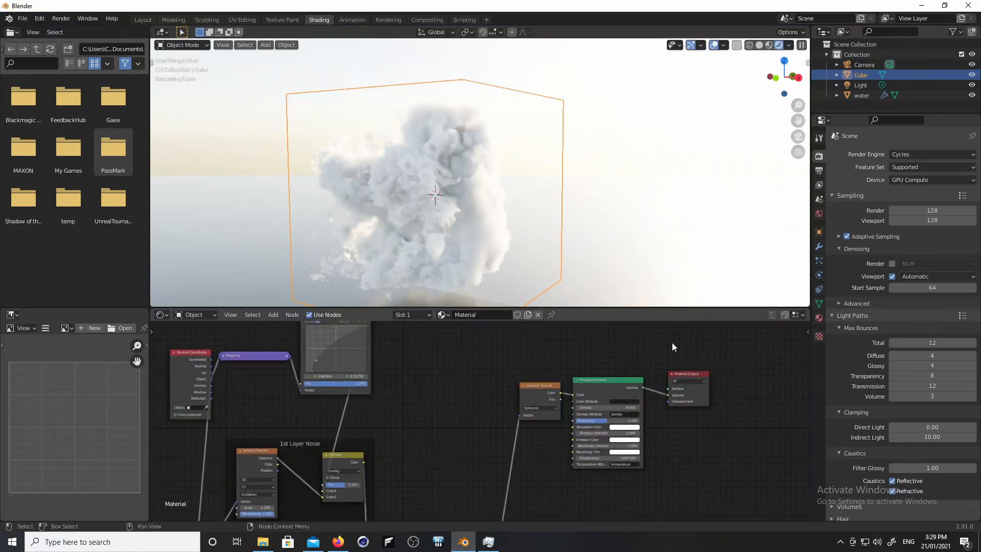
{"action": "left_click_drag", "start_coordinate": [532, 388], "coordinate": [500, 385]}
{"action": "middle_click_drag", "start_coordinate": [535, 453], "coordinate": [578, 348], "text": "ctrl"}
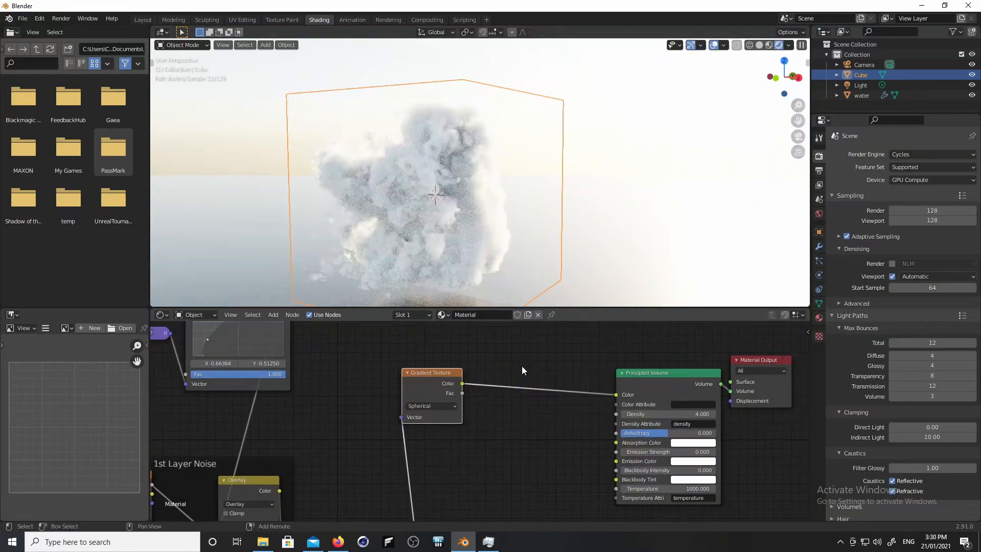
{"action": "key", "text": "shift+a"}
{"action": "mouse_move", "coordinate": [493, 389]}
{"action": "left_click", "coordinate": [567, 241]}
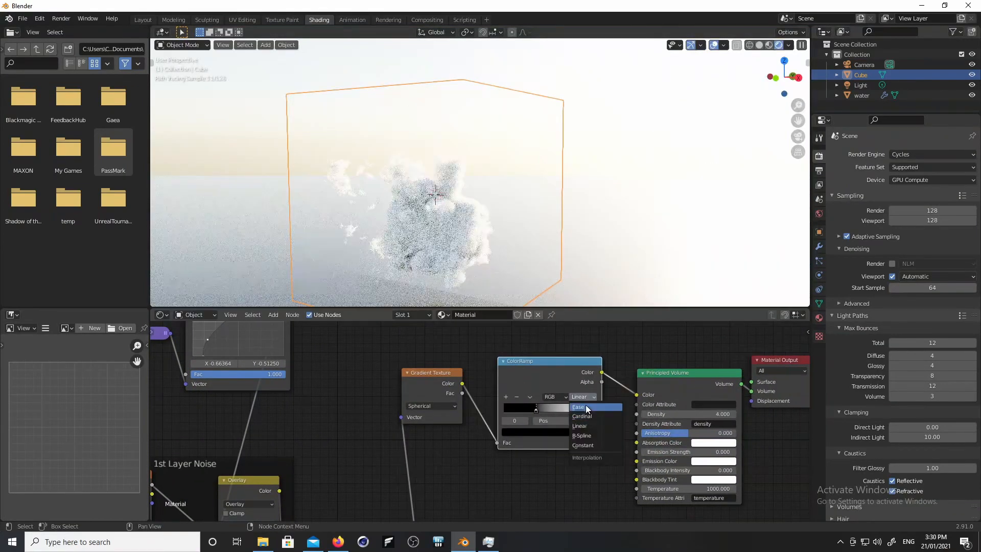
{"action": "left_click", "coordinate": [586, 407]}
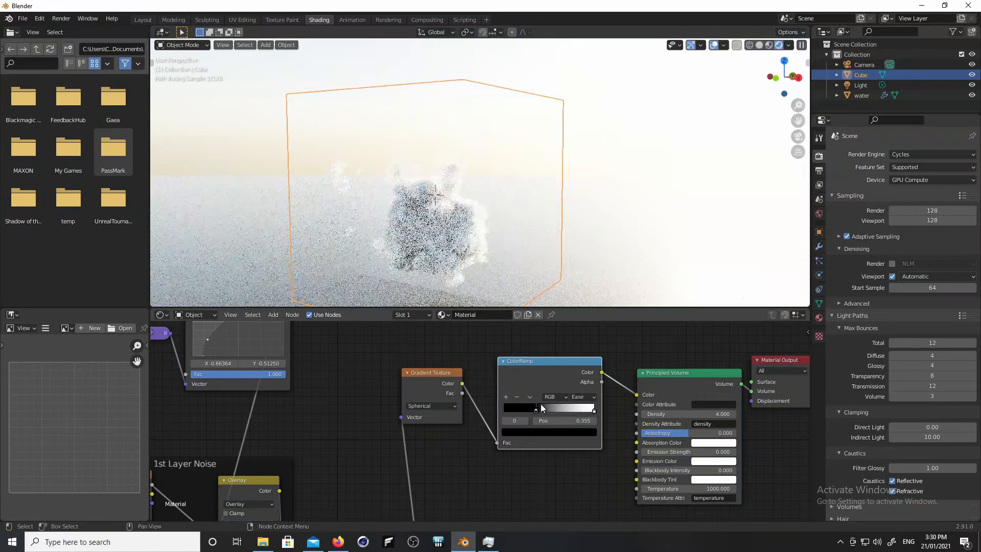
{"action": "left_click_drag", "start_coordinate": [537, 409], "coordinate": [505, 413]}
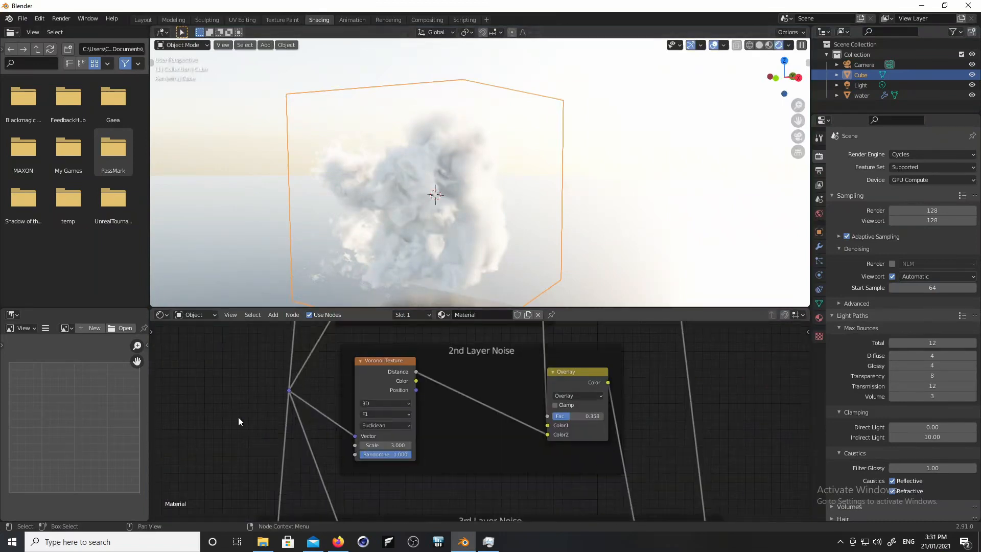
- Set the Fac of the Overlay node between the Noise Texture and the Voronoi Texture to about 0.575
{"action": "middle_click_drag", "start_coordinate": [215, 413], "coordinate": [234, 345]}
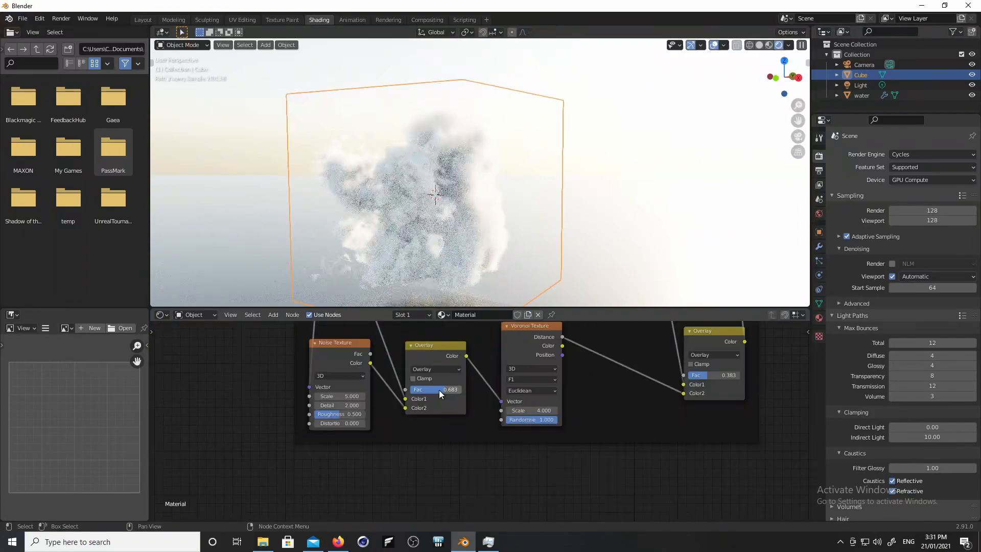
{"action": "left_click_drag", "start_coordinate": [437, 388], "coordinate": [430, 388]}
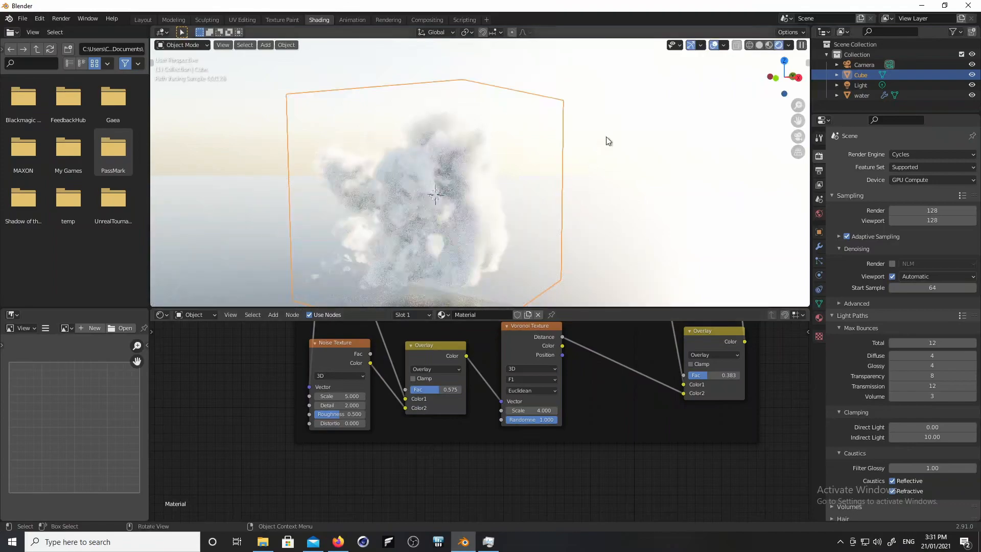
- Set the camera's viewport display size to about 3.9 m and, in top view, reposition the camera diagonally outside the cloud
{"action": "key", "text": "KP_7"}
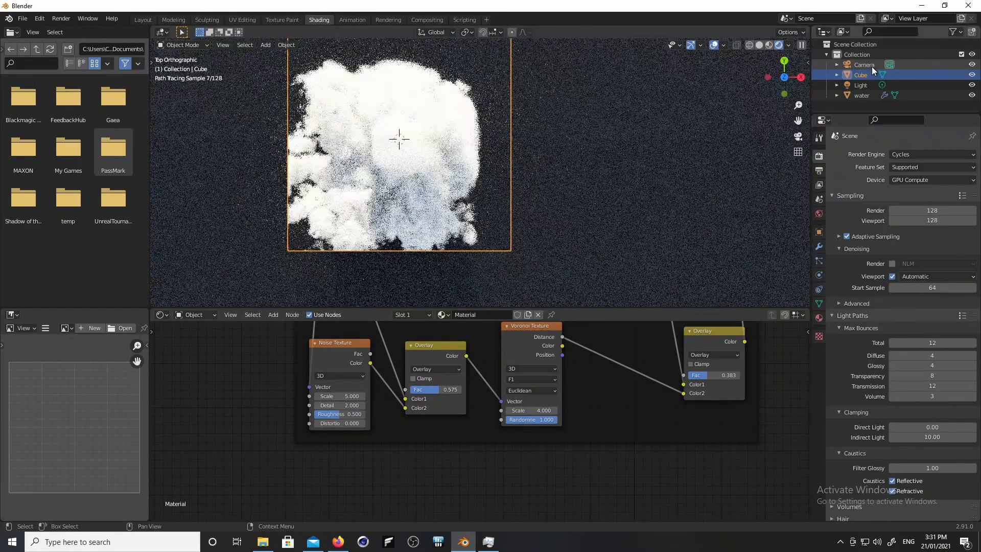
{"action": "left_click", "coordinate": [868, 65]}
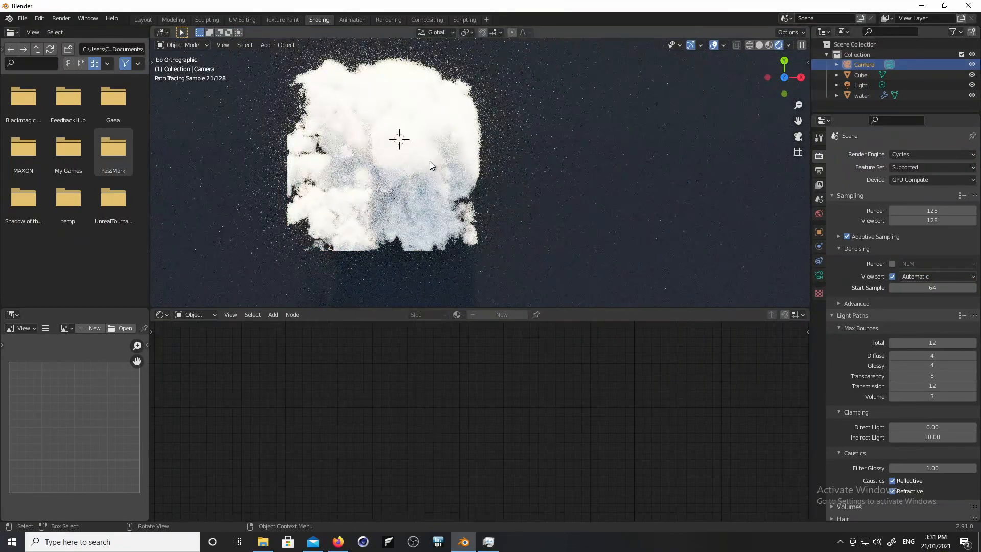
{"action": "left_click", "coordinate": [819, 275]}
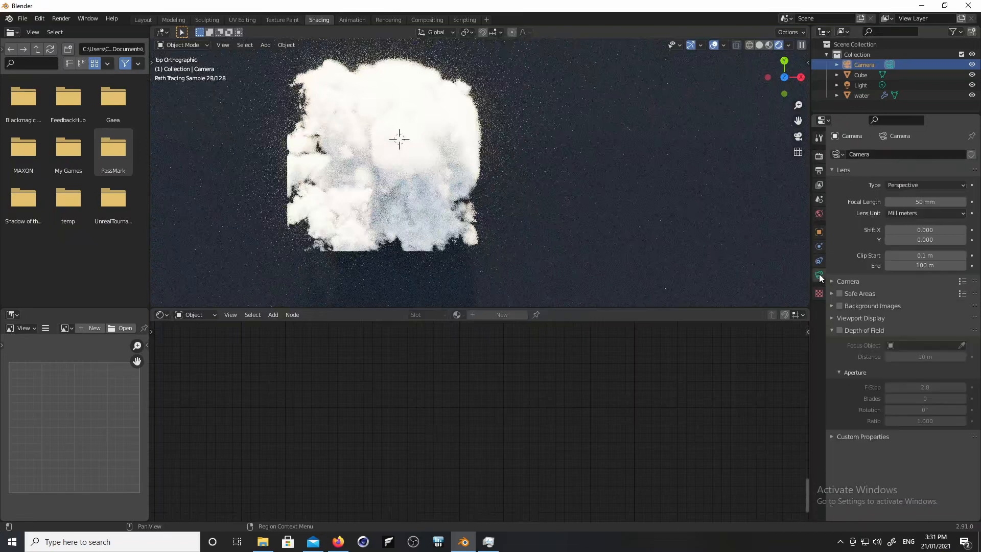
{"action": "left_click", "coordinate": [843, 317]}
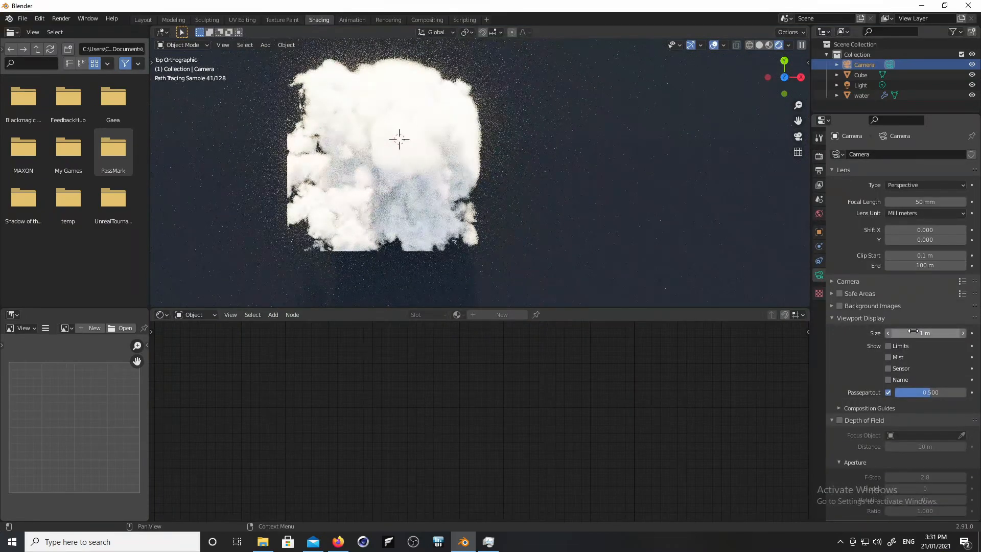
{"action": "left_click_drag", "start_coordinate": [912, 331], "coordinate": [965, 331]}
{"action": "key", "text": "g"}
{"action": "left_click", "coordinate": [524, 296]}
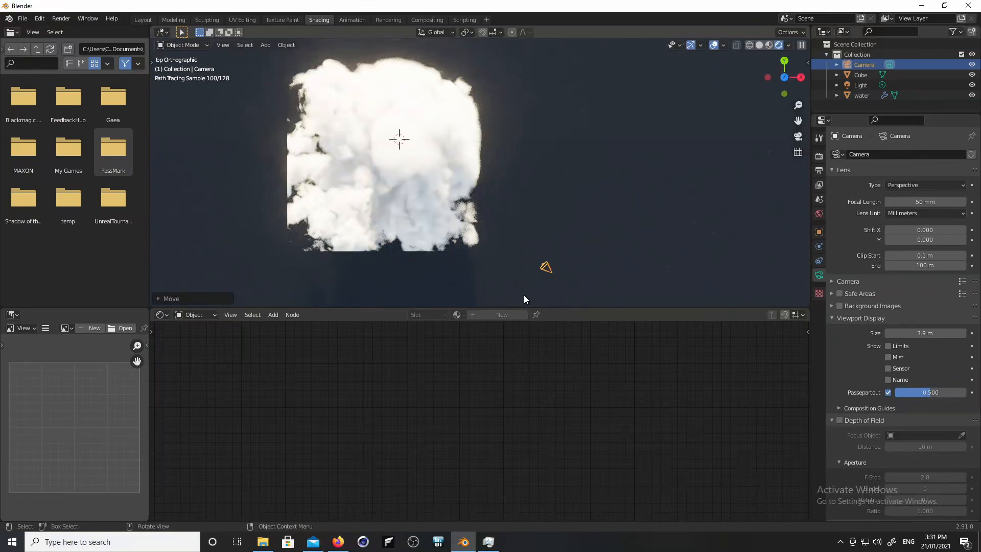
- Look through the camera and set its Clip End to 200 m
{"action": "key", "text": "KP_0"}
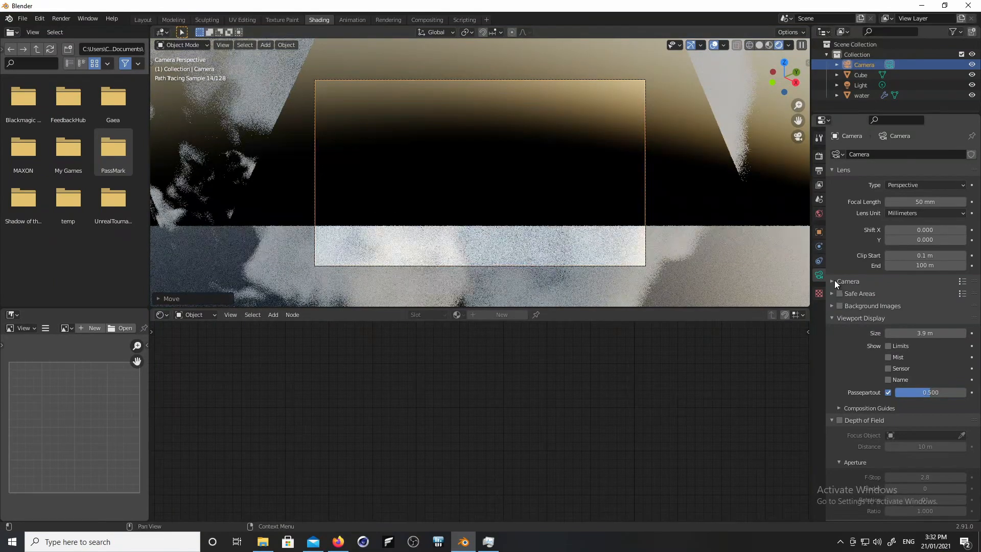
{"action": "left_click", "coordinate": [907, 265]}
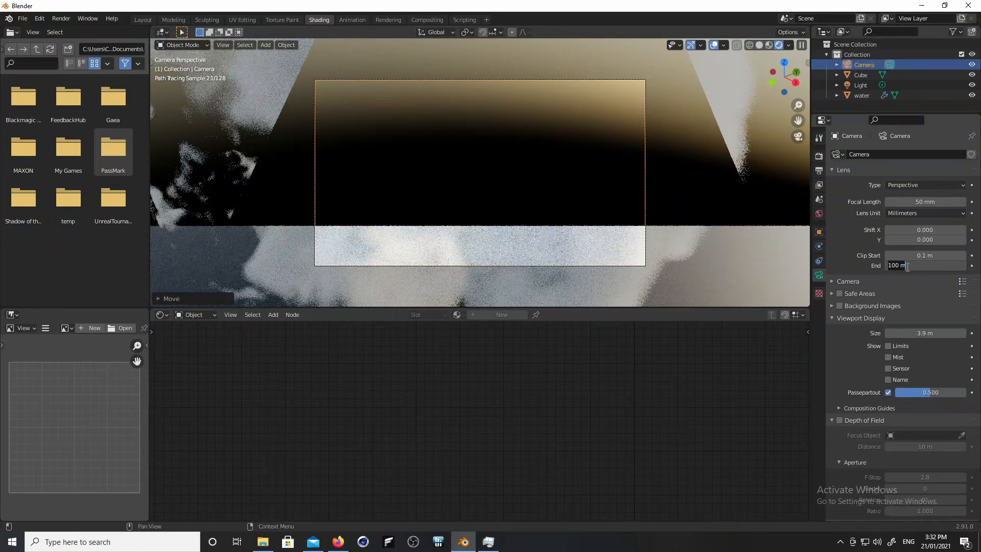
{"action": "type", "text": "200"}
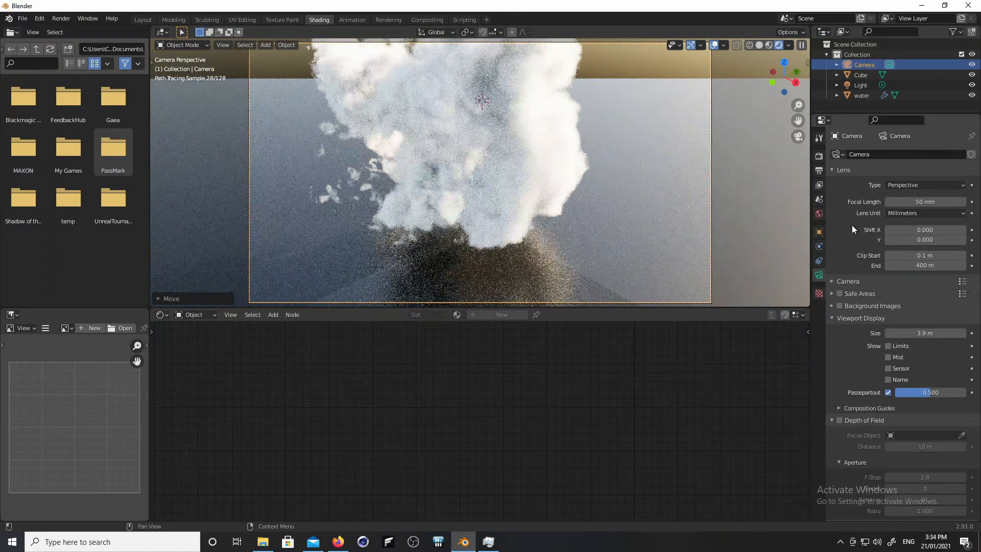
- Set the volume interpolation of the cloud cube's material to Cubic
{"action": "left_click", "coordinate": [819, 156]}
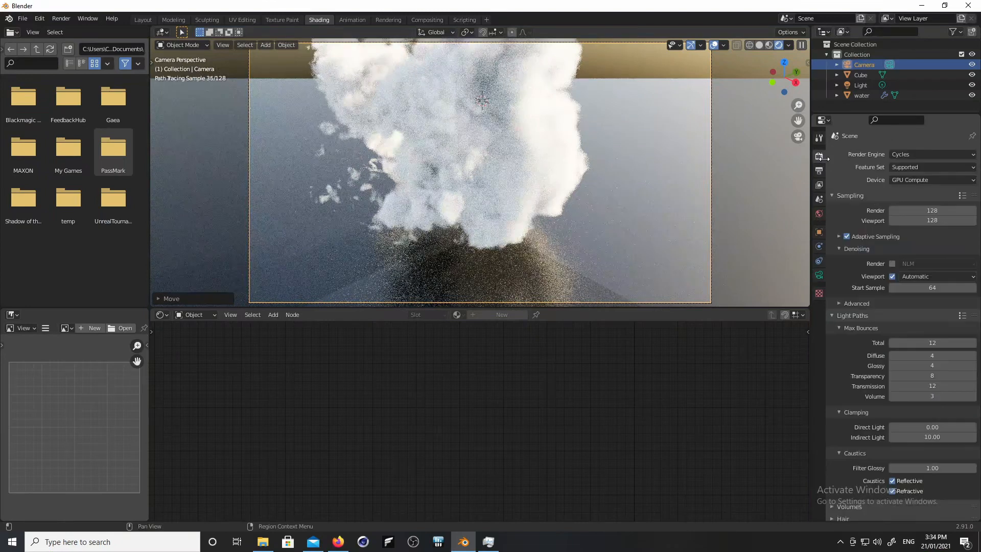
{"action": "left_click", "coordinate": [860, 74]}
{"action": "left_click", "coordinate": [832, 282]}
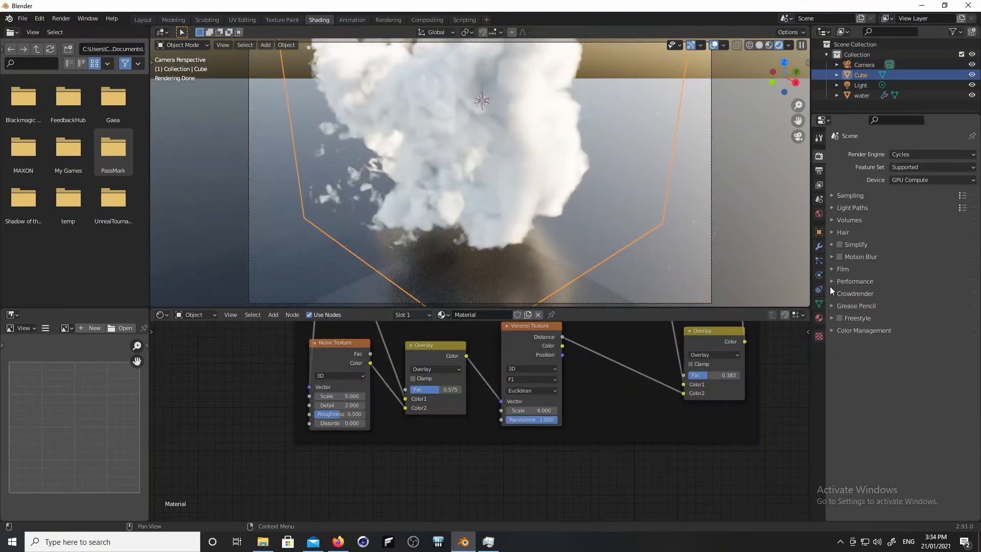
{"action": "left_click", "coordinate": [819, 318]}
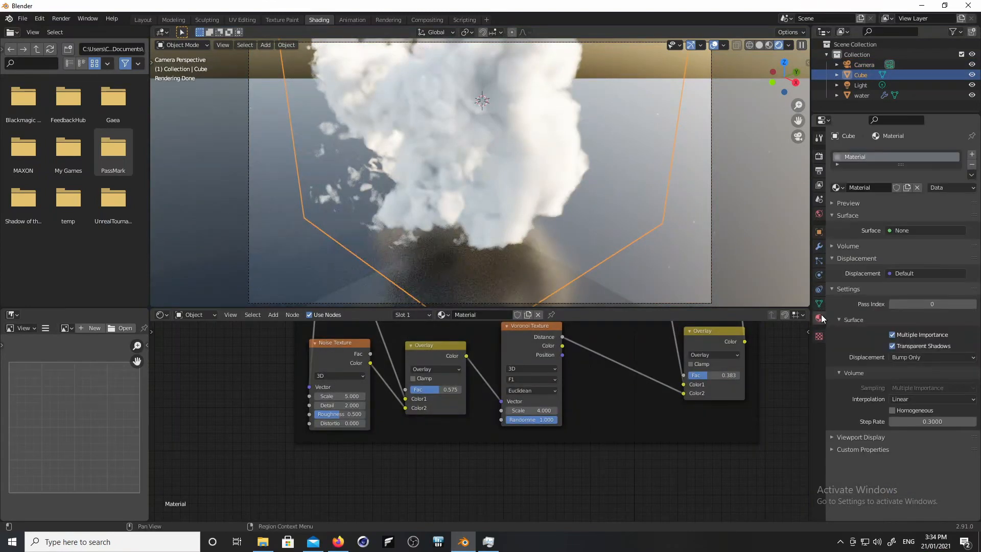
{"action": "left_click", "coordinate": [909, 398]}
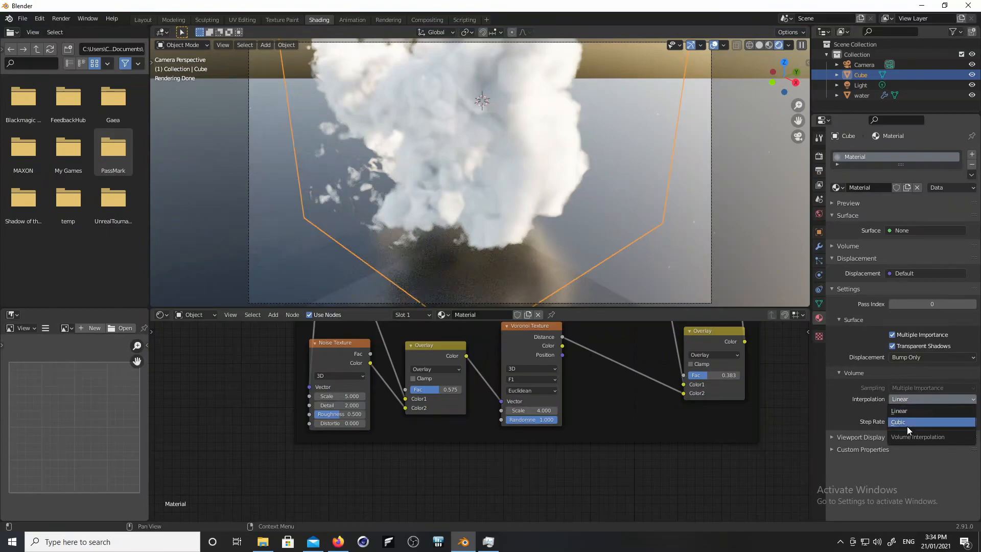
{"action": "left_click", "coordinate": [906, 424]}
{"action": "left_click", "coordinate": [911, 389]}
{"action": "left_click", "coordinate": [911, 398]}
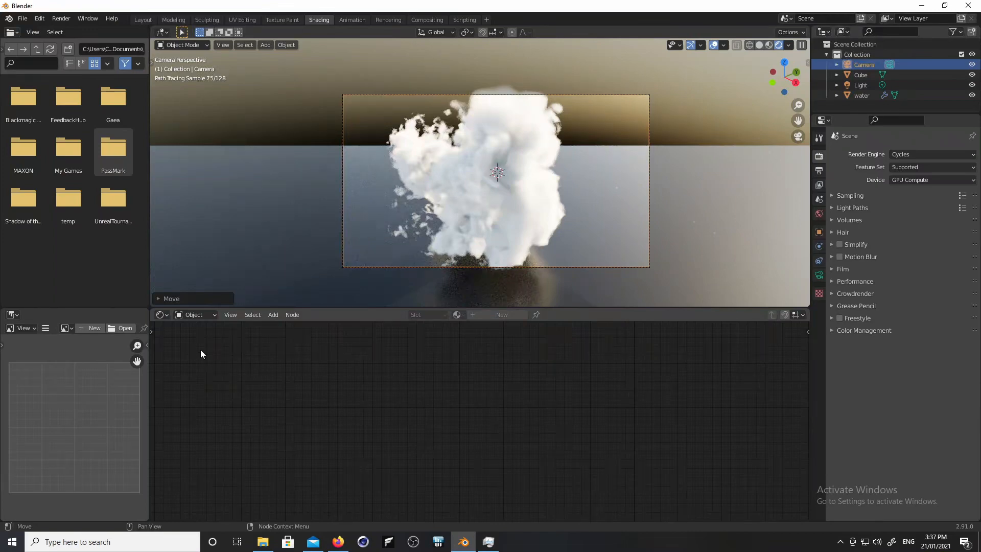
- Show the World shader nodes and raise the Altitude of the Nishita Sky Texture
{"action": "left_click", "coordinate": [197, 317]}
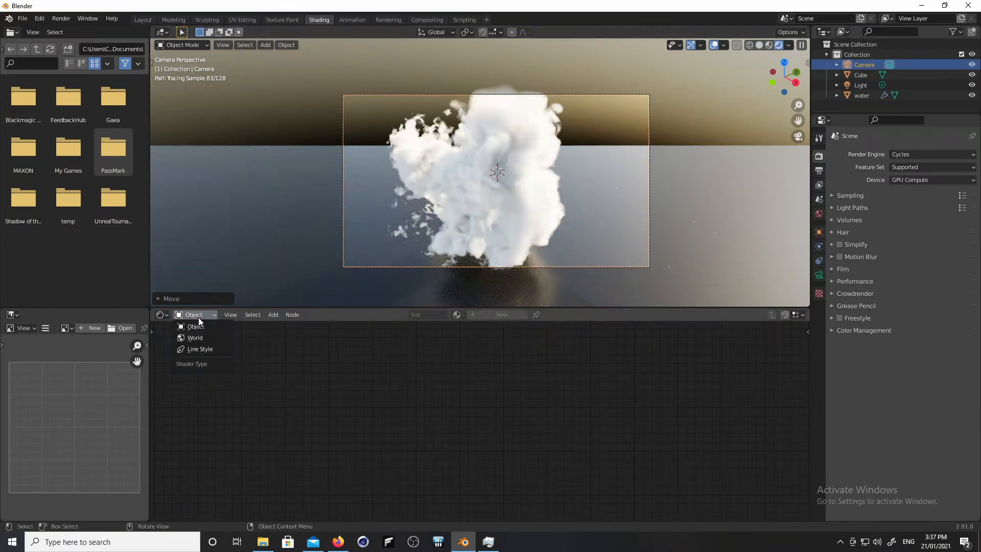
{"action": "left_click", "coordinate": [203, 339]}
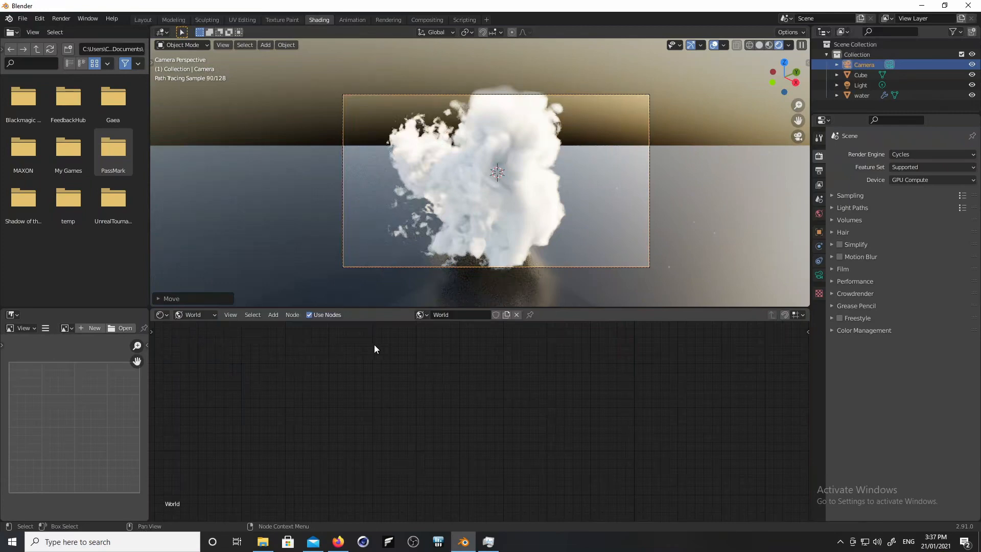
{"action": "key", "text": "Home"}
{"action": "scroll", "coordinate": [420, 430], "scroll_direction": "up", "scroll_amount": 3}
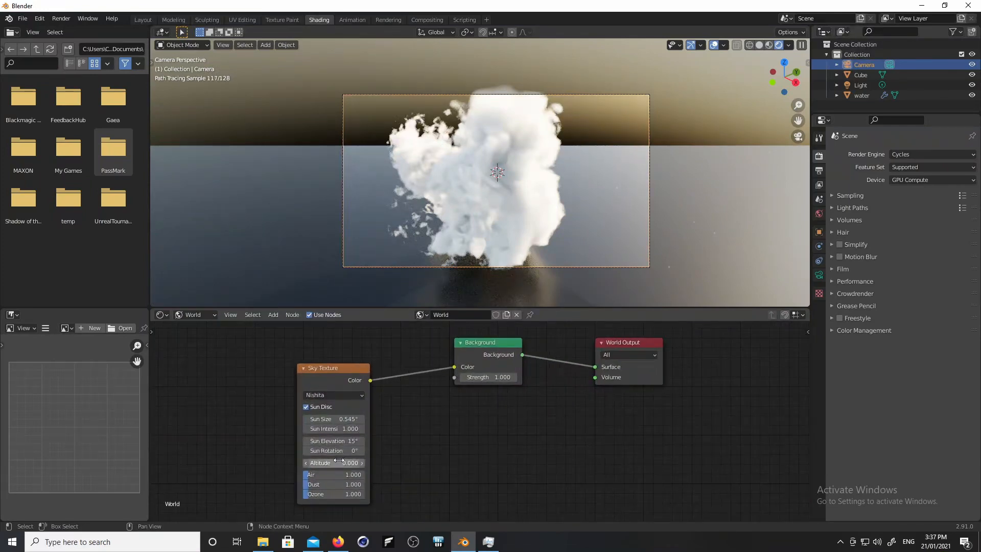
{"action": "mouse_move", "coordinate": [342, 460]}
{"action": "left_mouse_down"}
{"action": "mouse_move", "coordinate": [390, 462]}
{"action": "mouse_move", "coordinate": [352, 462]}
{"action": "left_mouse_up"}
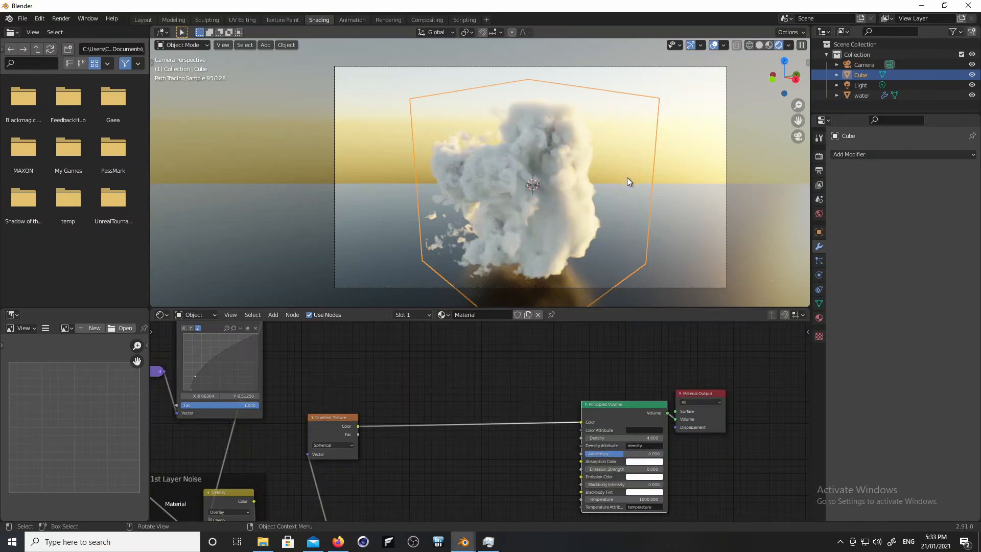
- Show the transform values of the camera and set its Z location to 100 m
{"action": "key", "text": "n"}
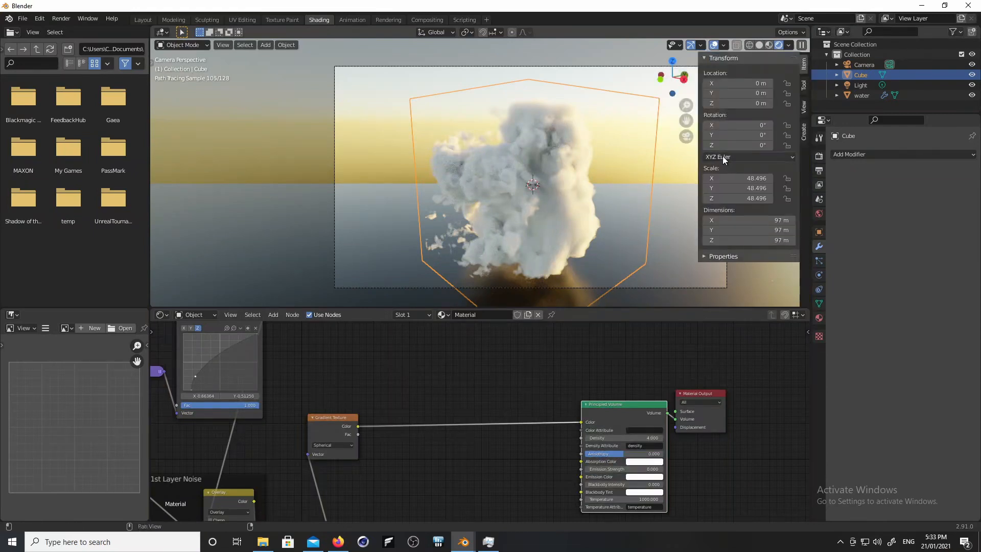
{"action": "left_click", "coordinate": [862, 66]}
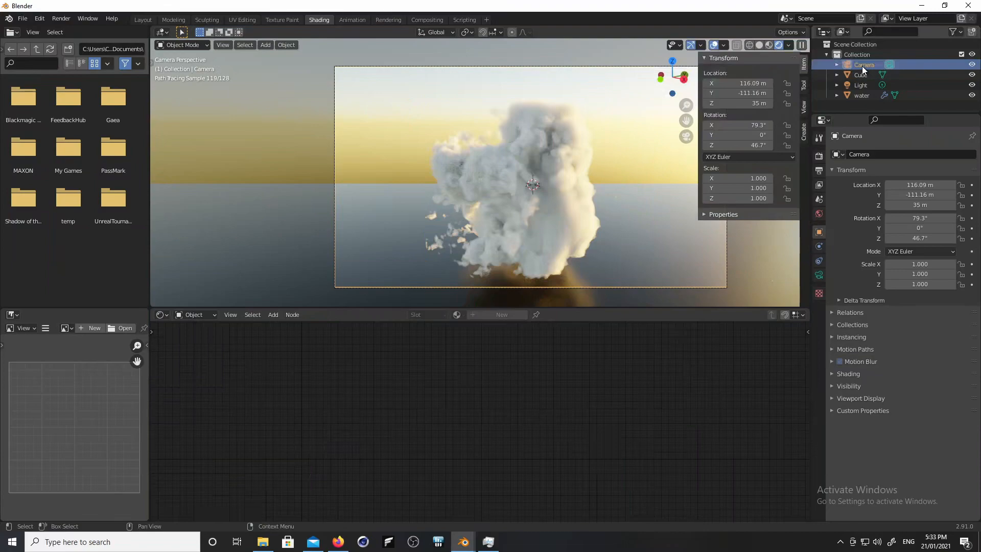
{"action": "double_click", "coordinate": [740, 103]}
{"action": "key", "text": "BackSpace"}
{"action": "key", "text": "BackSpace"}
{"action": "key", "text": "BackSpace"}
{"action": "key", "text": "BackSpace"}
{"action": "type", "text": "100"}
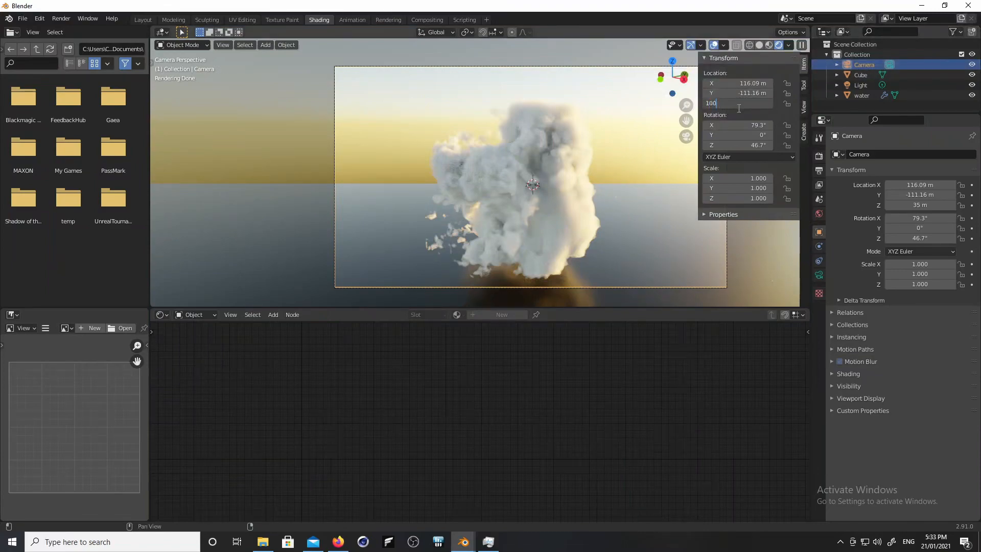
{"action": "key", "text": "Return"}
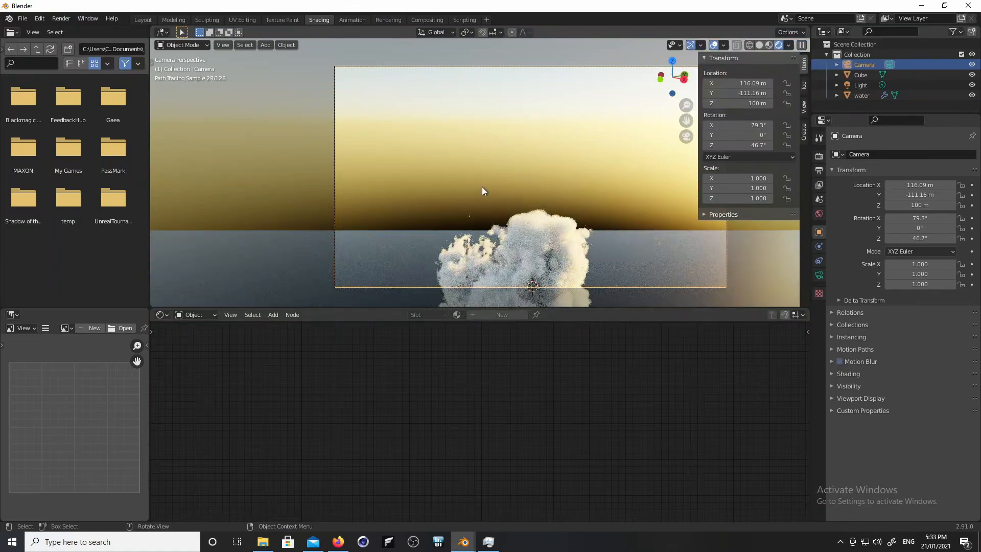
{"action": "key", "text": "r"}
{"action": "key", "text": "z"}
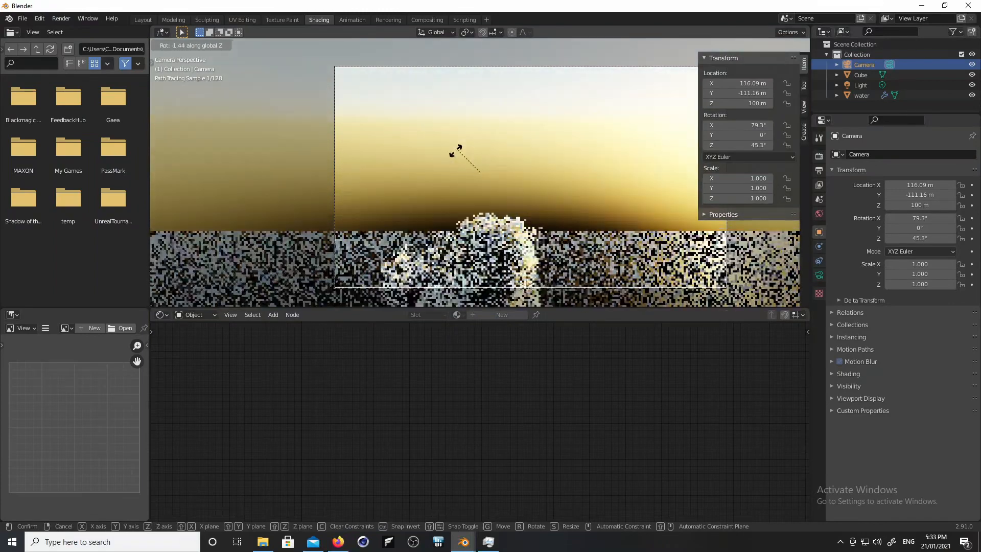
{"action": "left_click", "coordinate": [455, 153]}
- Set the camera's Z location back to 35 m and hide the transform values
{"action": "double_click", "coordinate": [753, 103]}
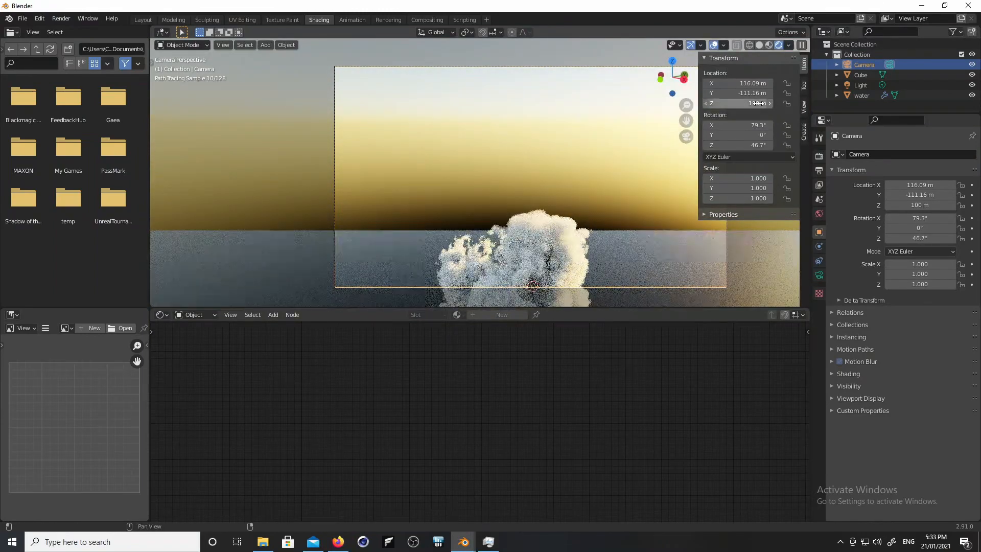
{"action": "type", "text": "35"}
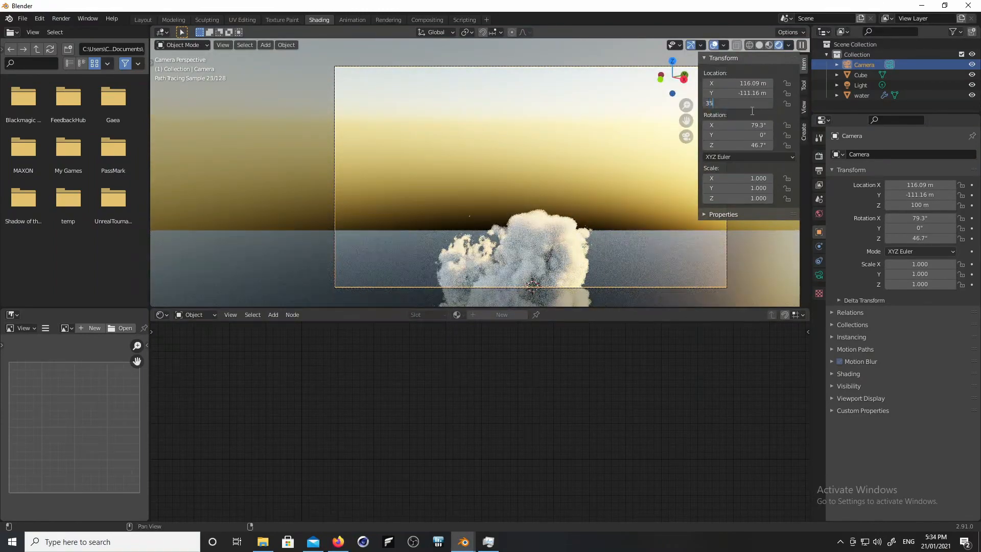
{"action": "key", "text": "Return"}
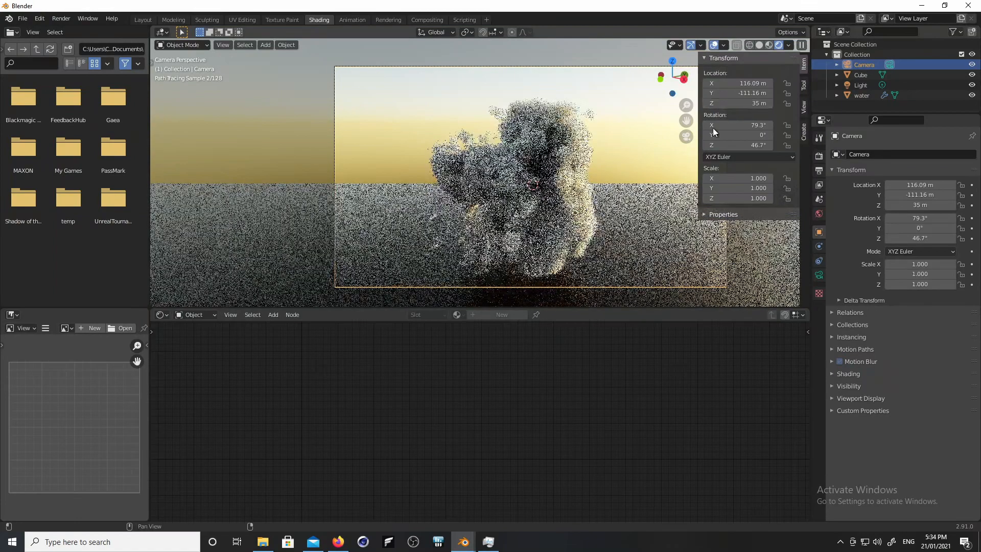
{"action": "key", "text": "n"}
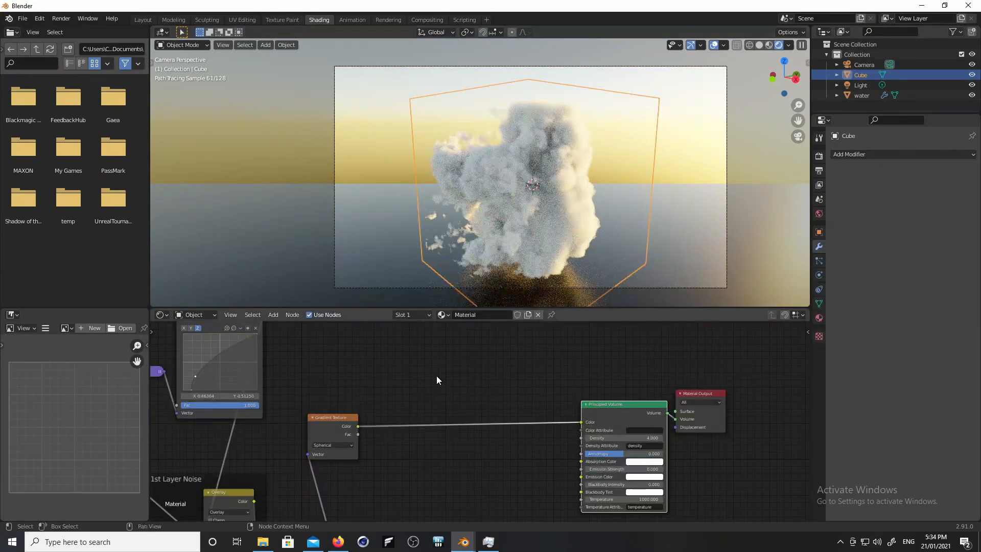
- Insert a ColorRamp node between the Gradient Texture and the Principled Volume's Color in the cloud cube's material
{"action": "middle_click_drag", "start_coordinate": [438, 382], "coordinate": [447, 356]}
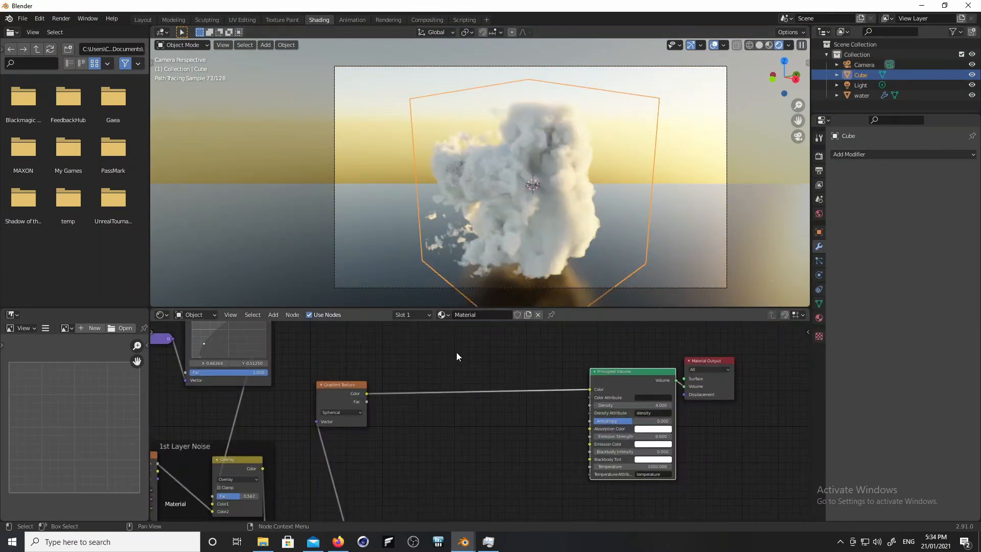
{"action": "key", "text": "shift+a"}
{"action": "mouse_move", "coordinate": [459, 343]}
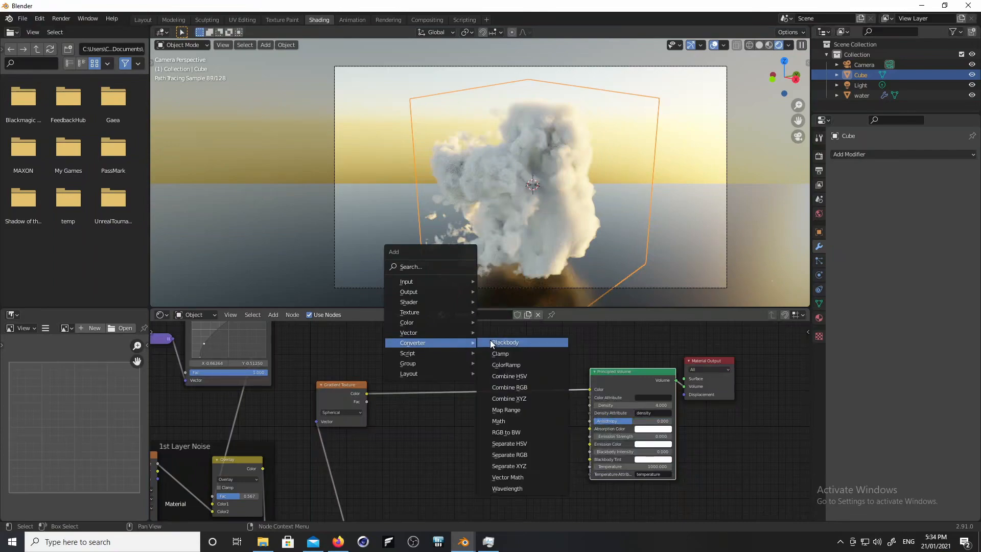
{"action": "left_click", "coordinate": [515, 365]}
{"action": "left_click", "coordinate": [427, 373]}
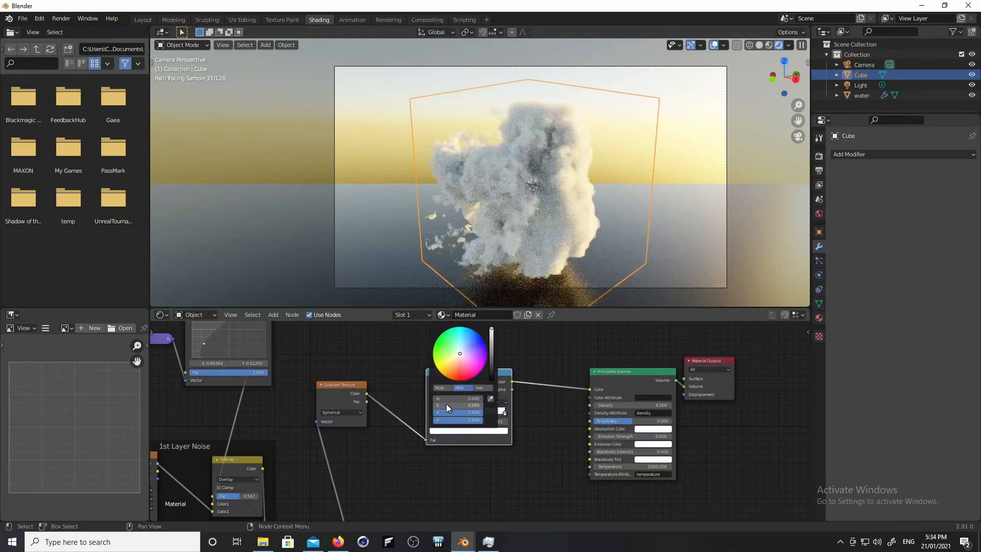
- Tint the ColorRamp's white stop a very pale green, using hue 0.335 and a low saturation
{"action": "left_click_drag", "start_coordinate": [447, 405], "coordinate": [463, 405]}
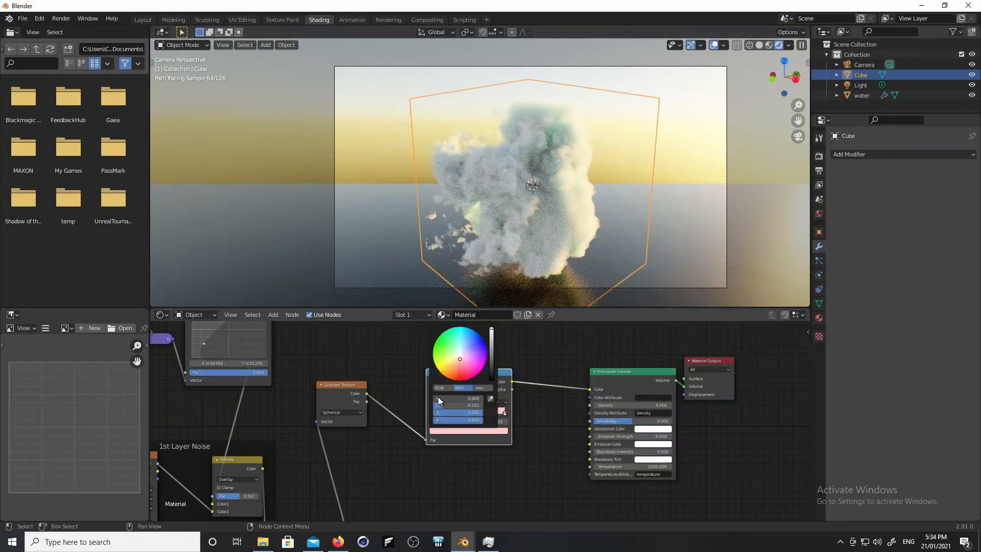
{"action": "left_click_drag", "start_coordinate": [437, 397], "coordinate": [458, 398]}
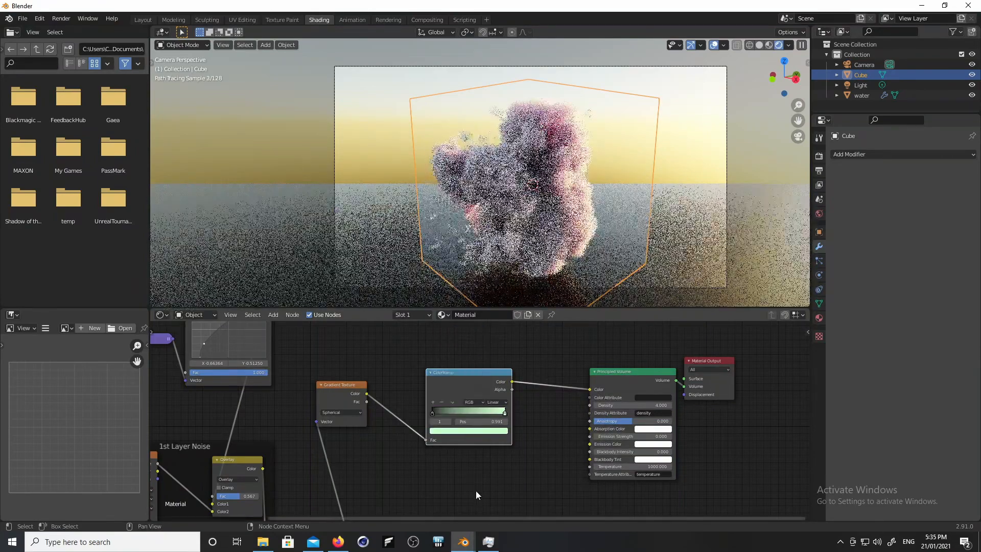
{"action": "left_click", "coordinate": [447, 432]}
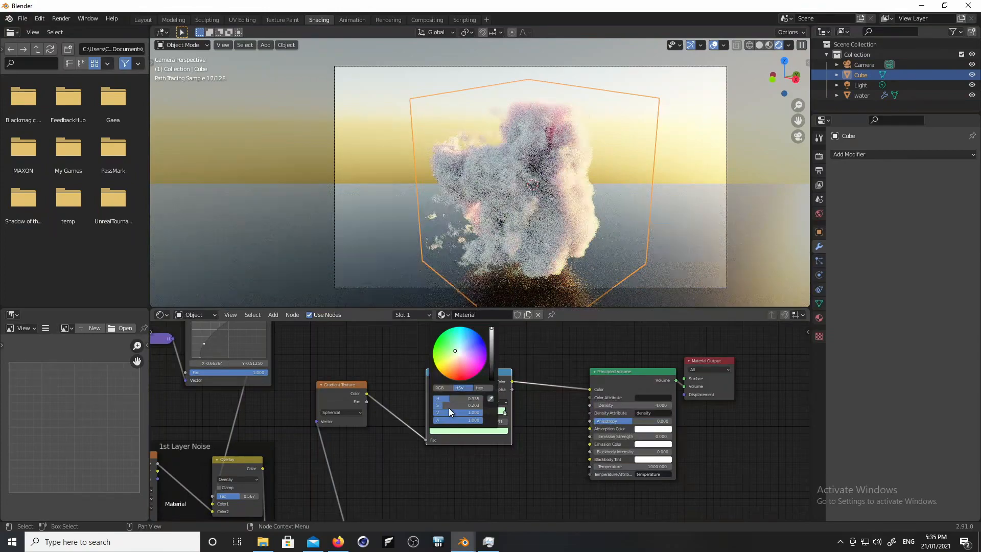
{"action": "left_click_drag", "start_coordinate": [461, 403], "coordinate": [454, 403]}
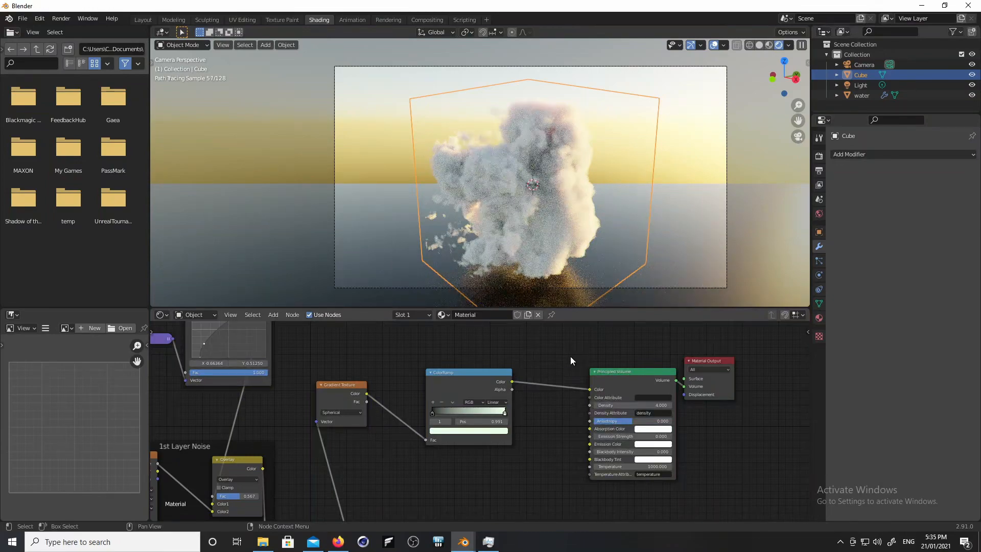
- Show the render result to examine the finished cloud image
{"action": "key", "text": "F11"}
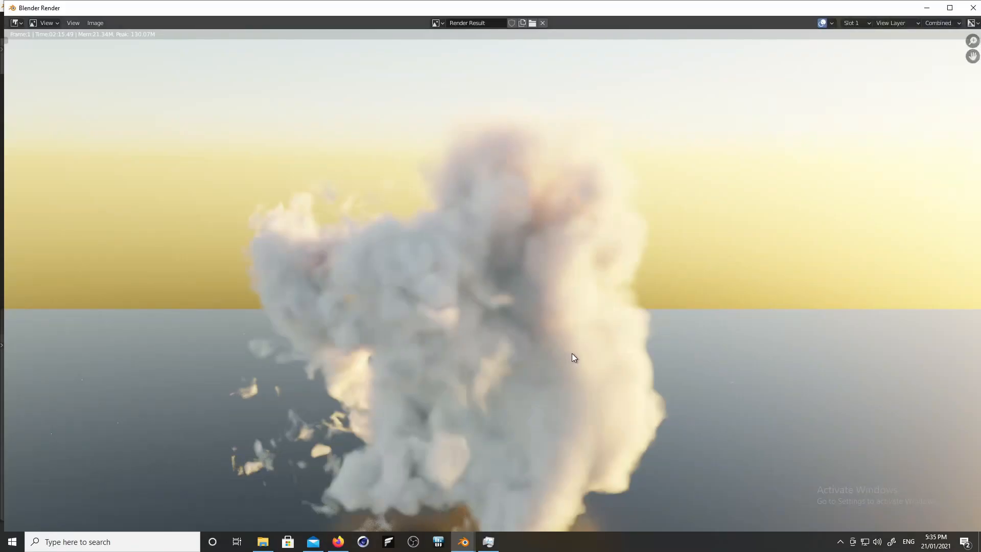